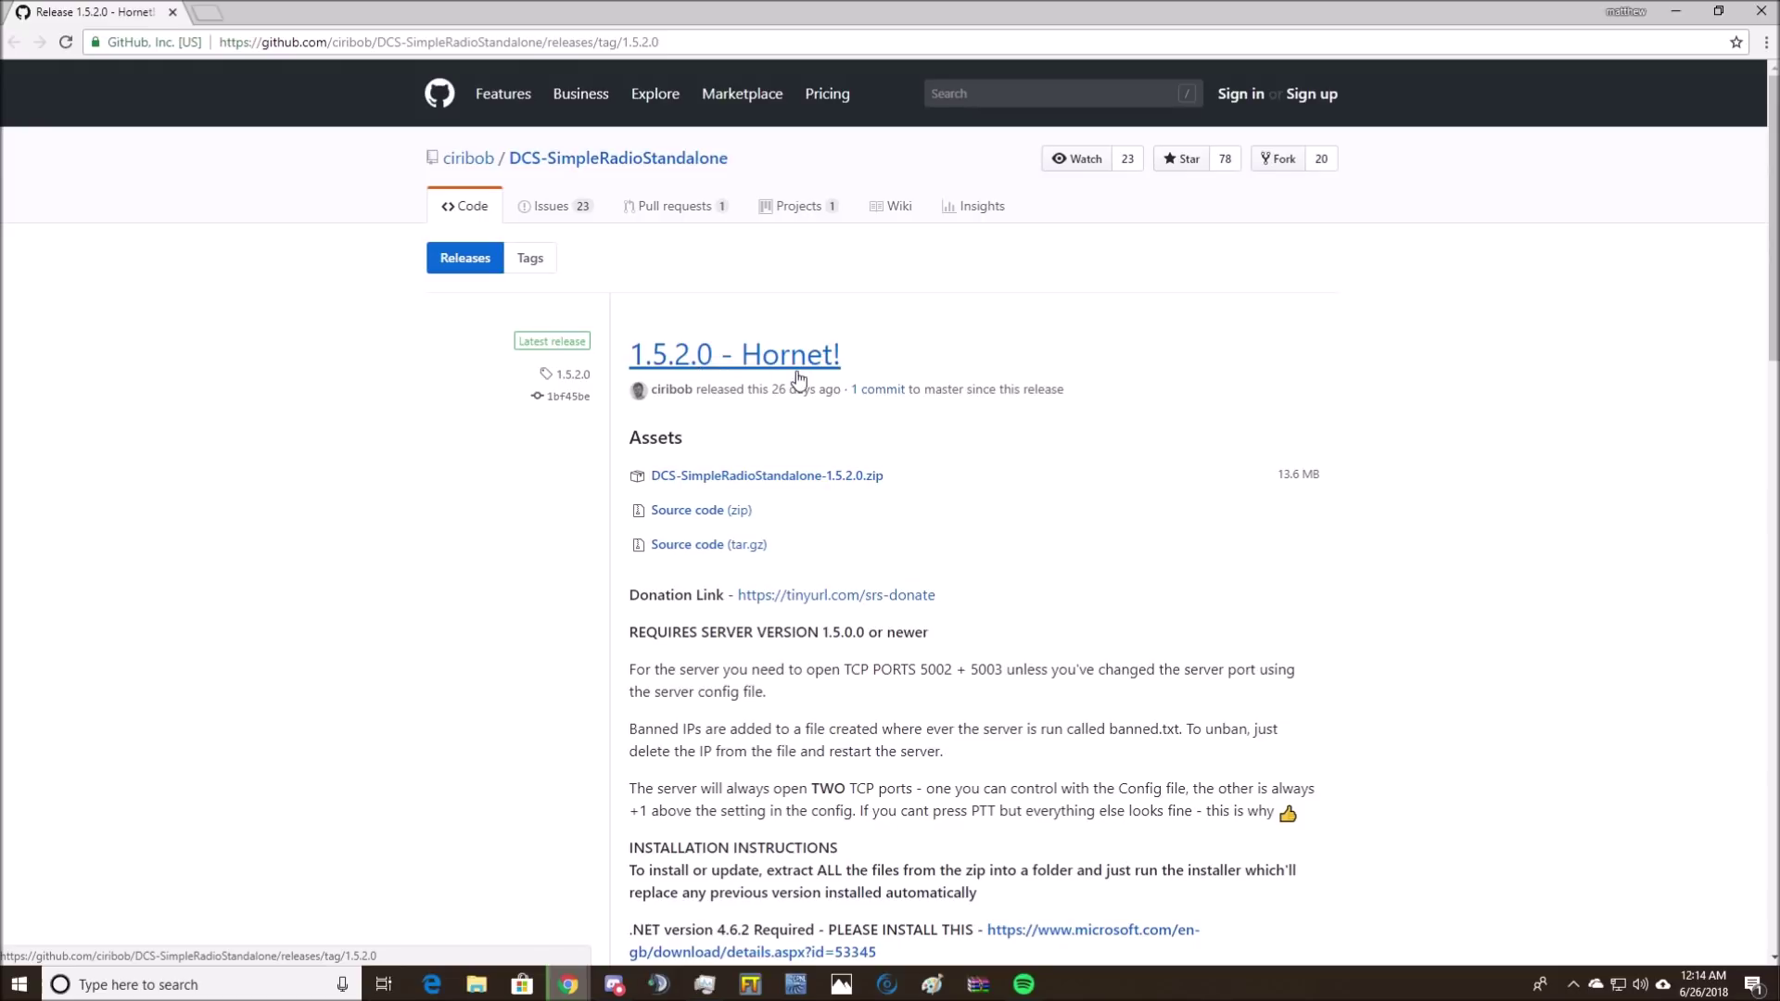
Start downloading DCS-SimpleRadioStandalone-1.5.2.0.zip from the release page's assets, with the Desktop as the save location
{"action": "left_click", "coordinate": [556, 42]}
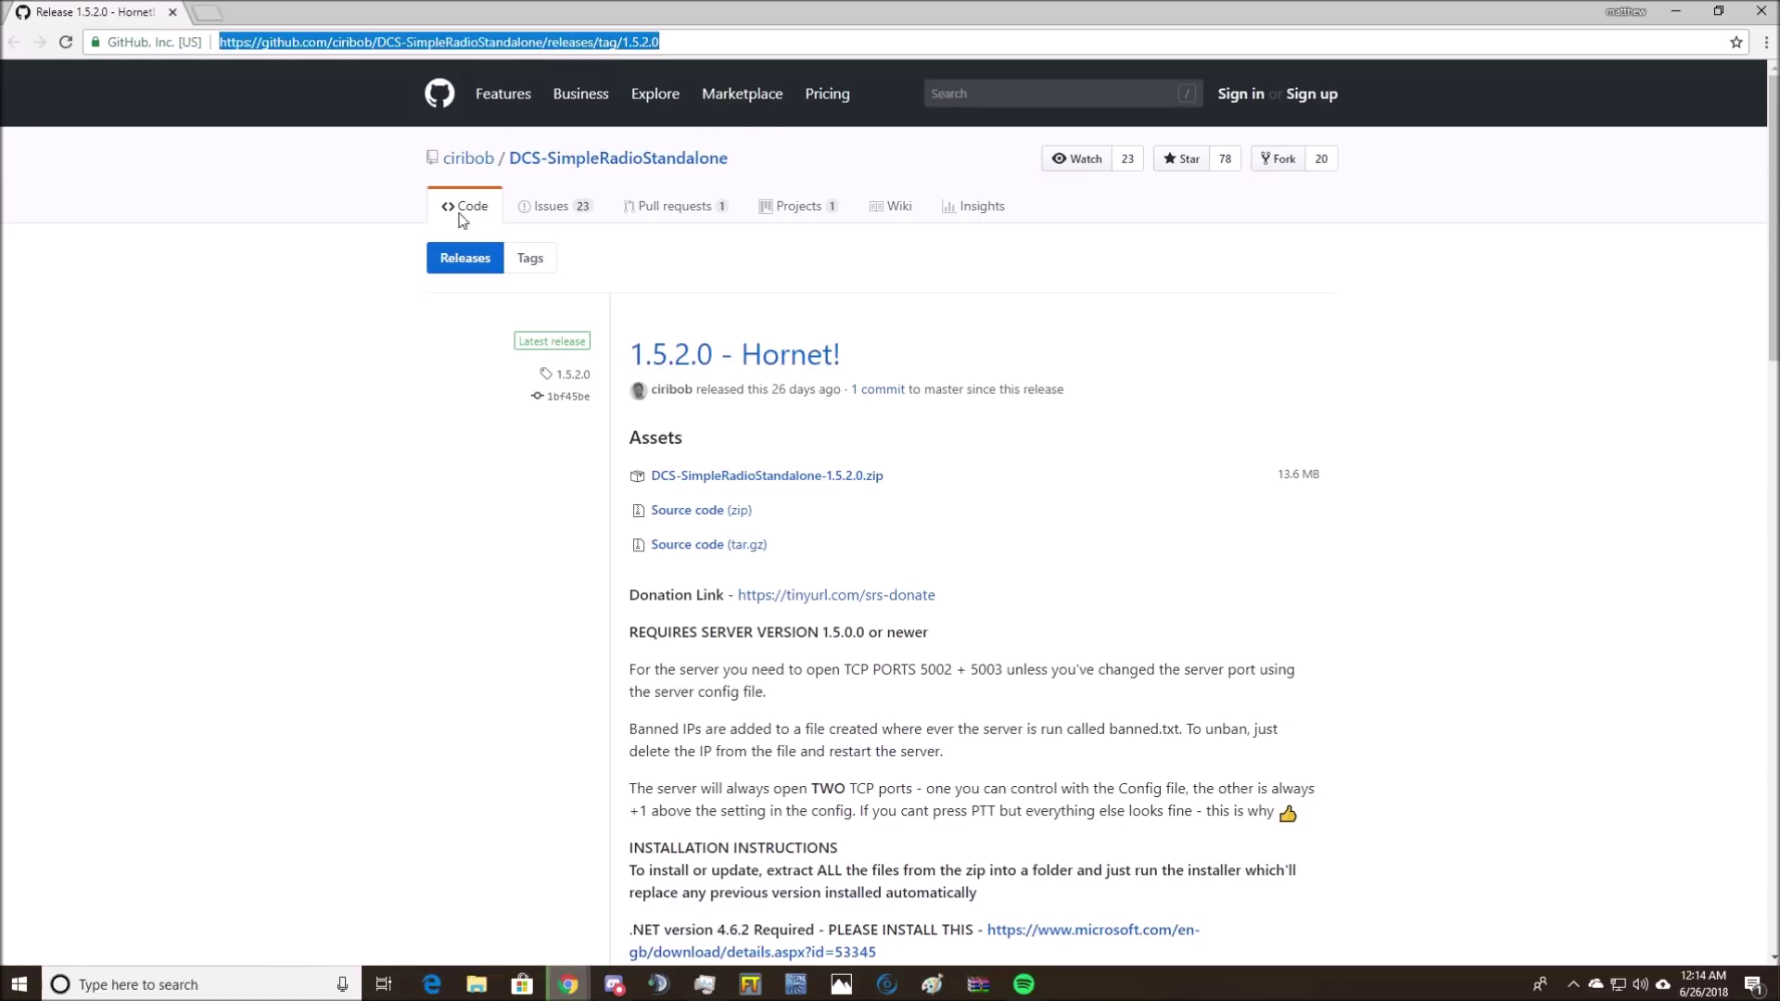
{"action": "left_click", "coordinate": [649, 669]}
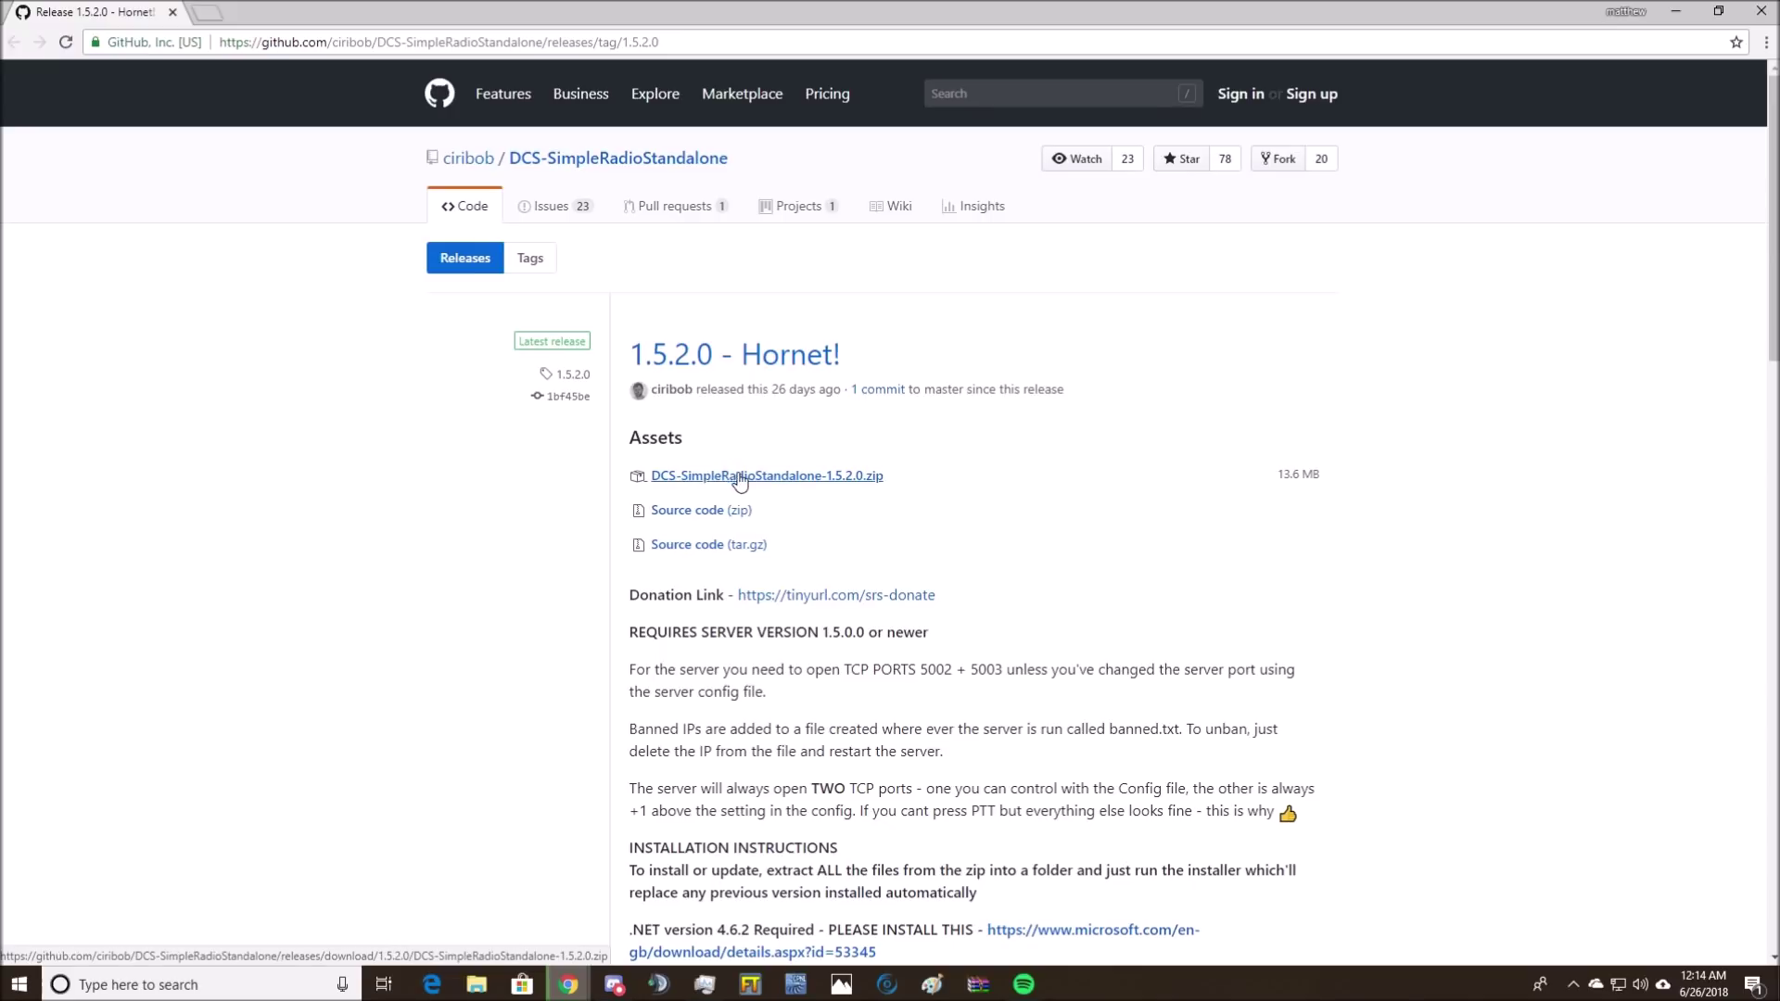
{"action": "left_click", "coordinate": [810, 489]}
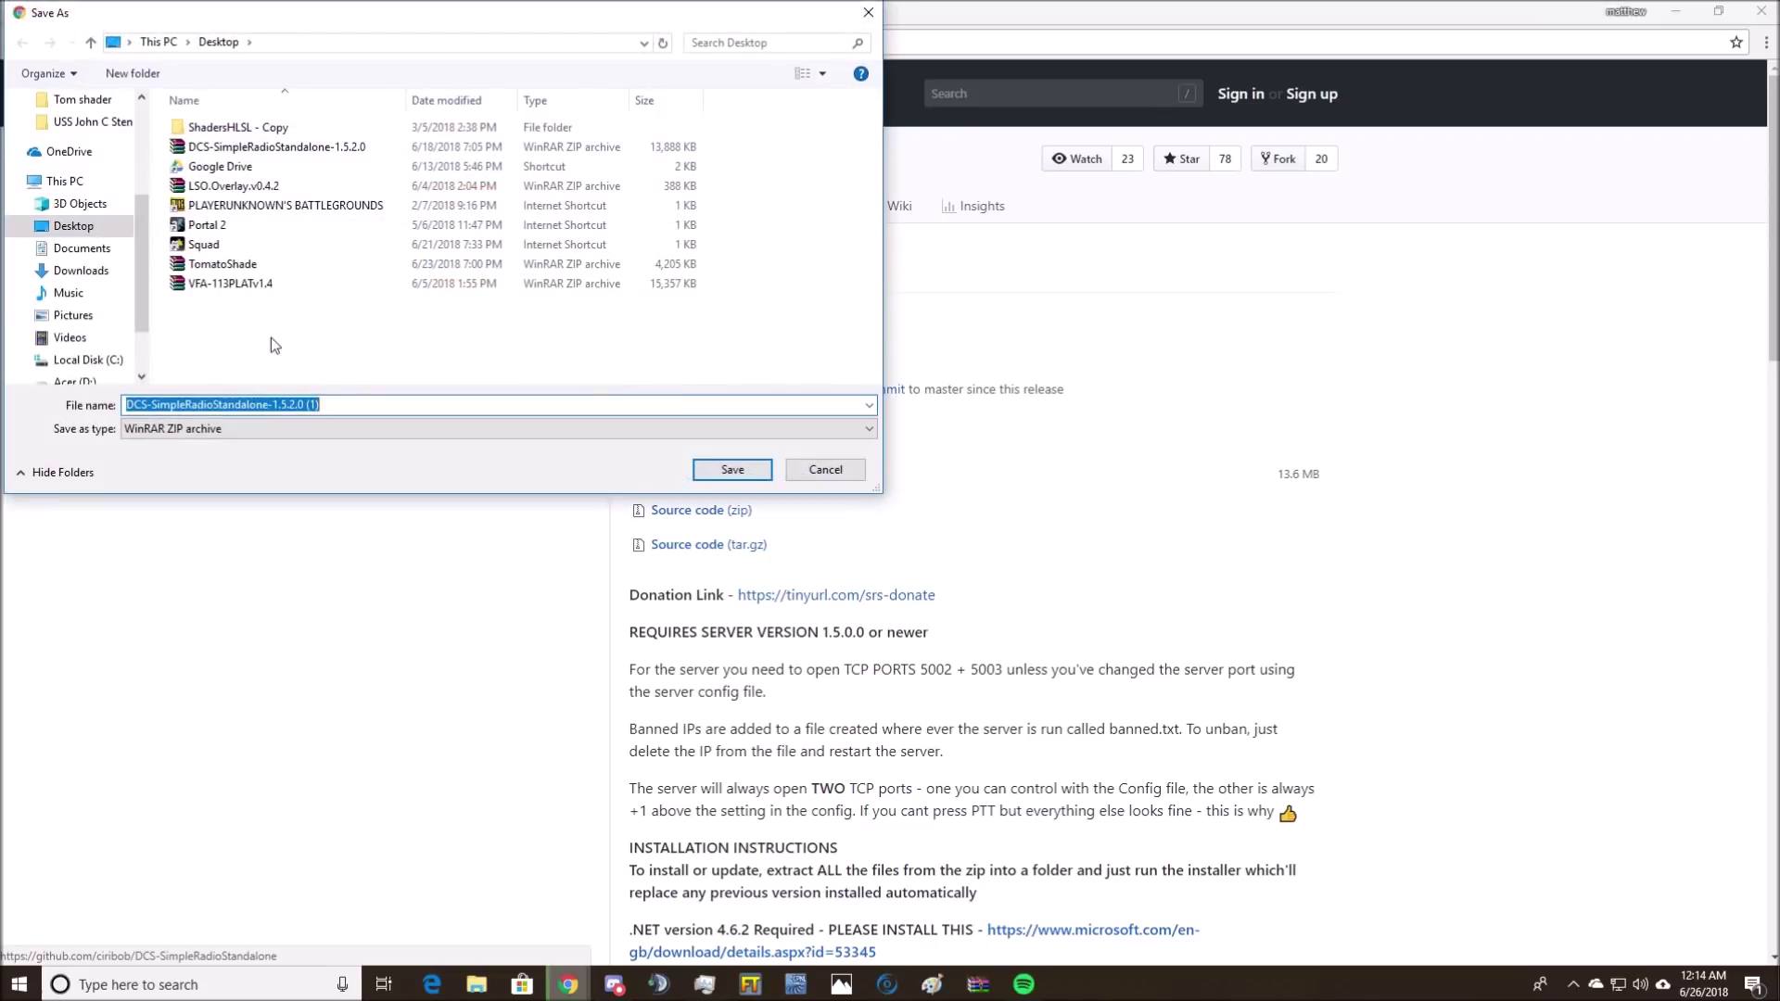
{"action": "left_click", "coordinate": [753, 472]}
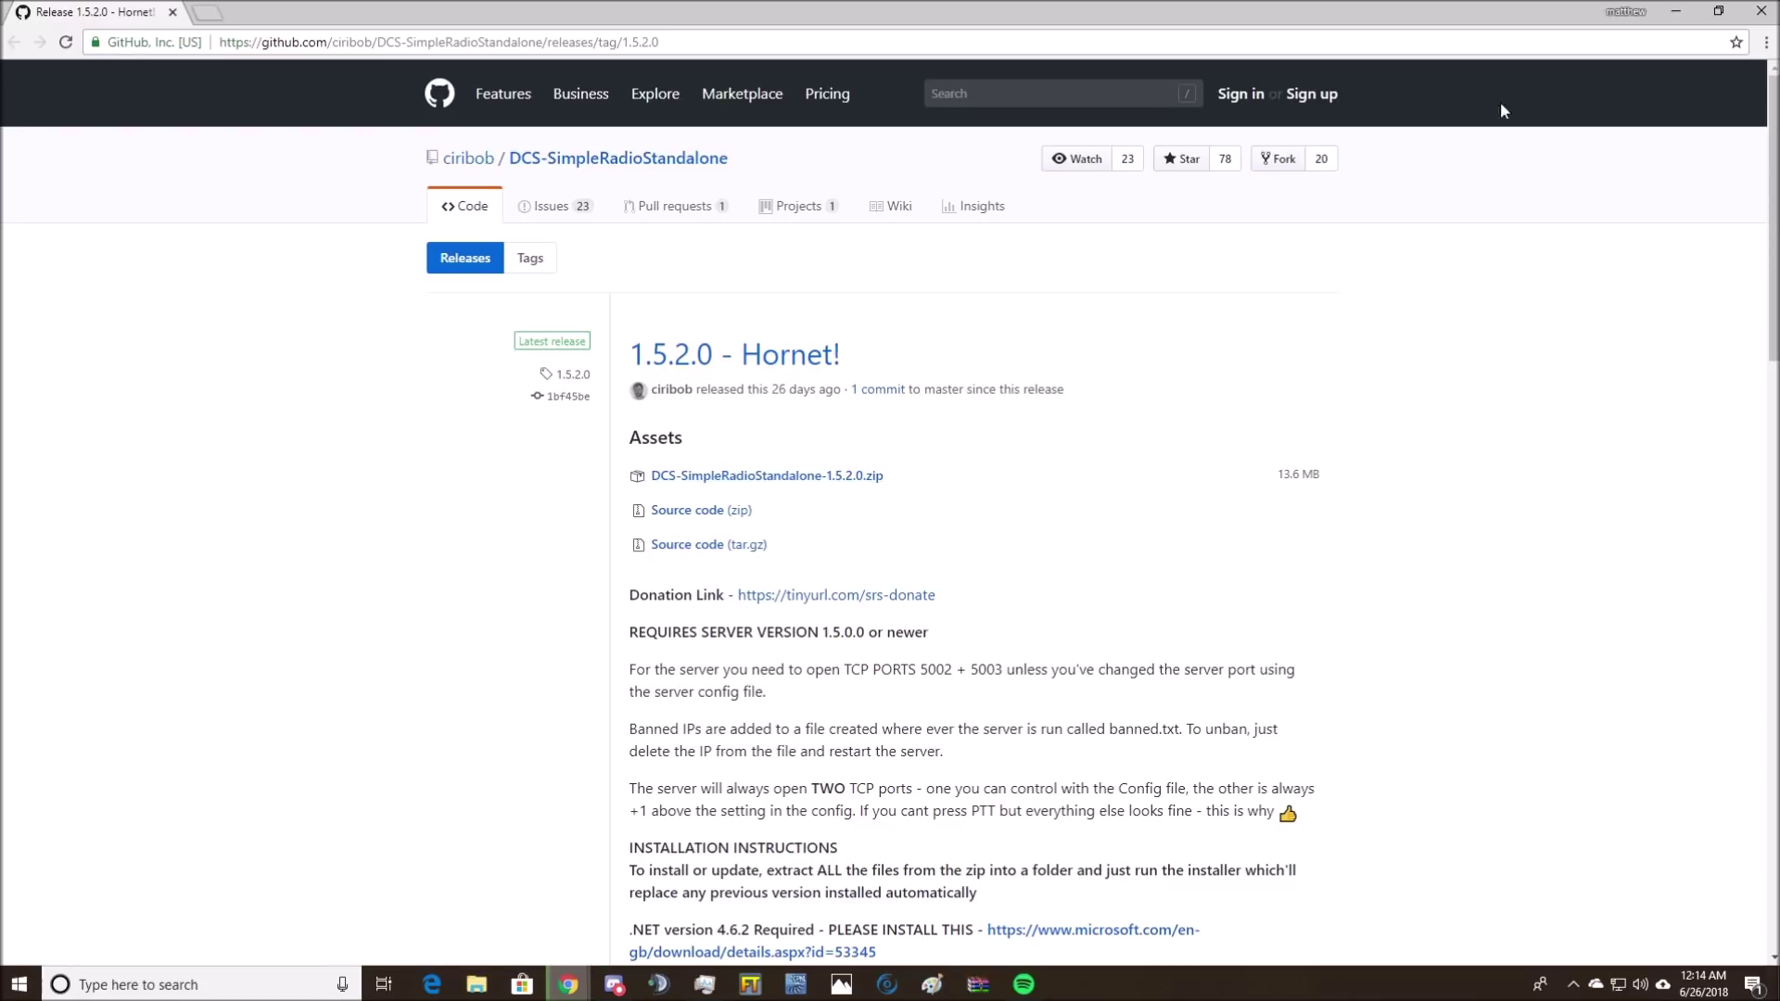
Minimize the browser and inspect the files inside the open DCS-SimpleRadioStandalone-1.5.2.0.zip archive in WinRAR
{"action": "left_click", "coordinate": [1674, 13]}
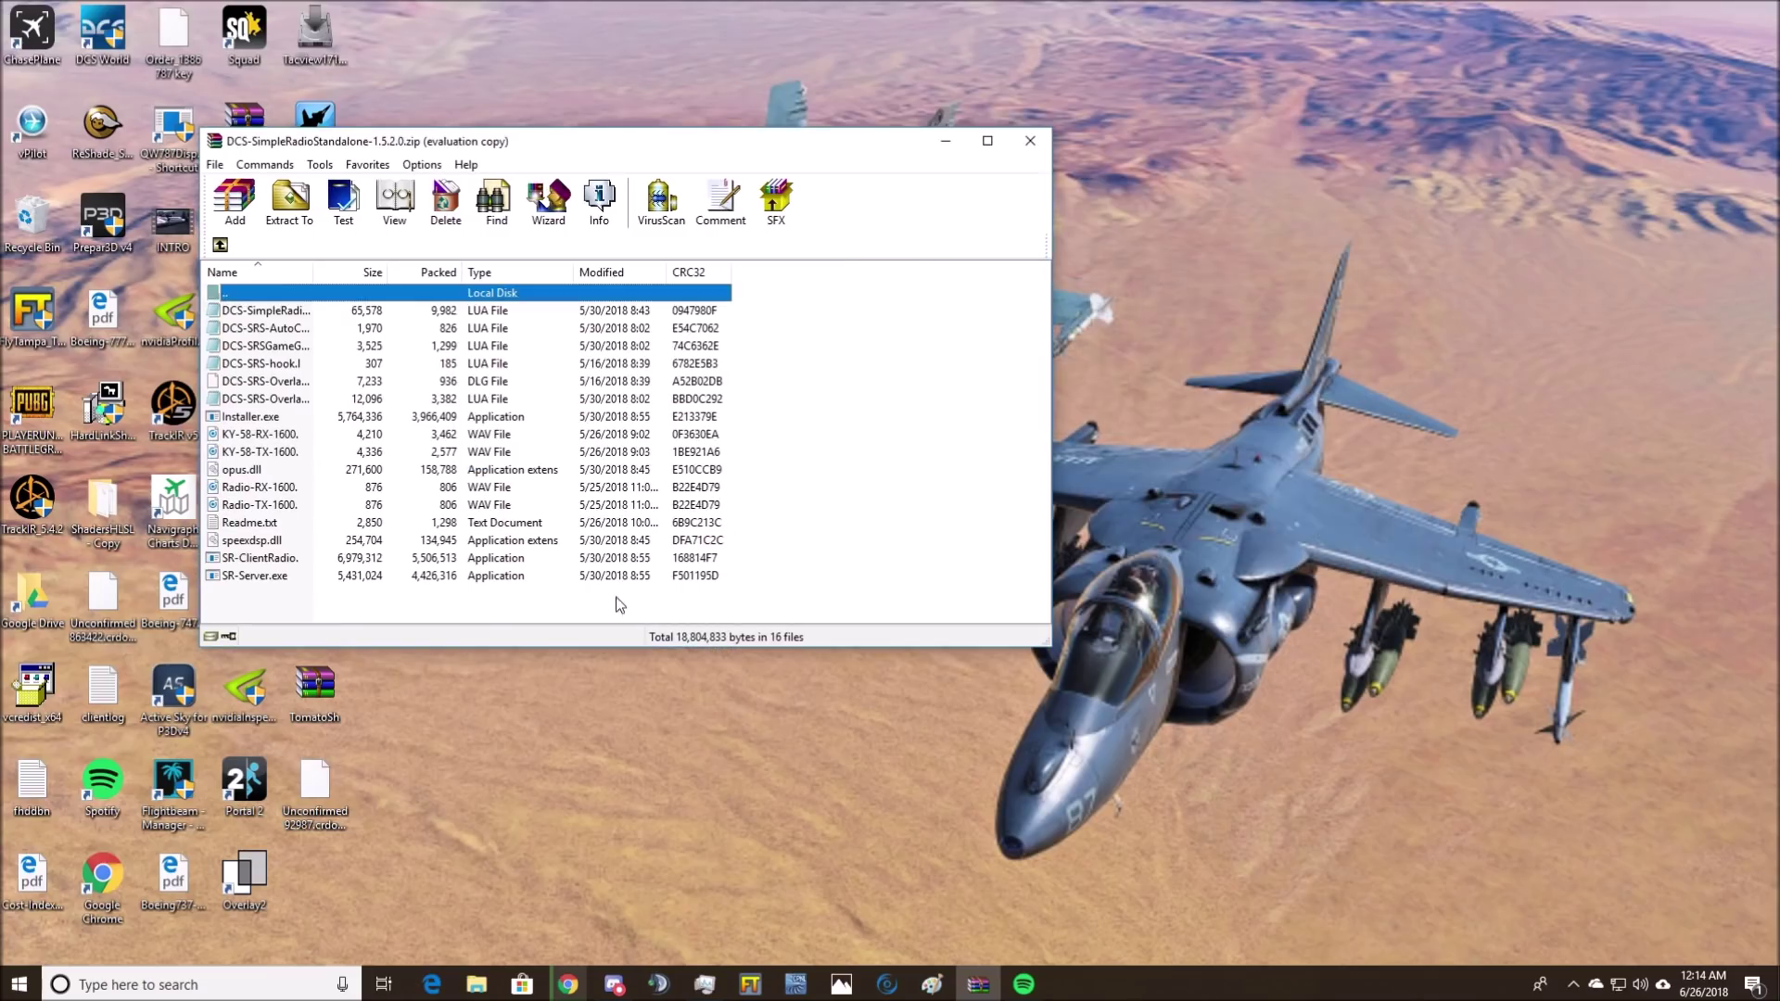
{"action": "left_click_drag", "start_coordinate": [550, 132], "coordinate": [941, 99]}
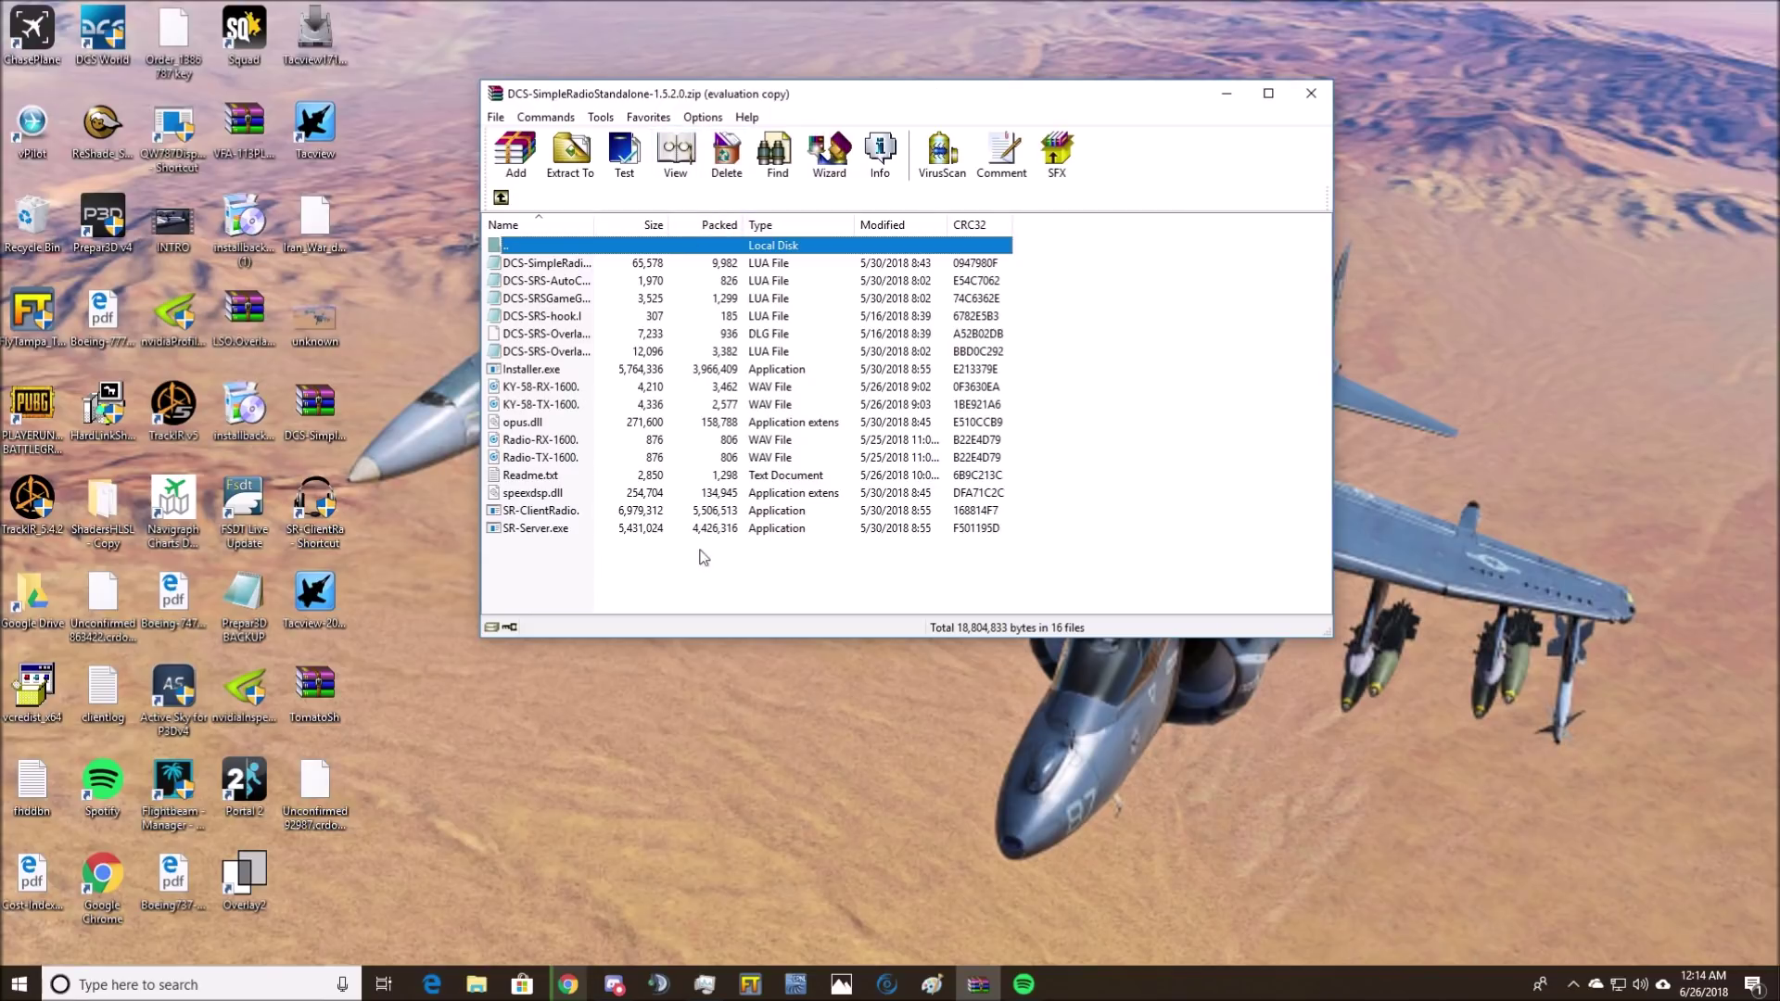
{"action": "left_click_drag", "start_coordinate": [629, 584], "coordinate": [612, 258]}
{"action": "left_click", "coordinate": [1153, 360]}
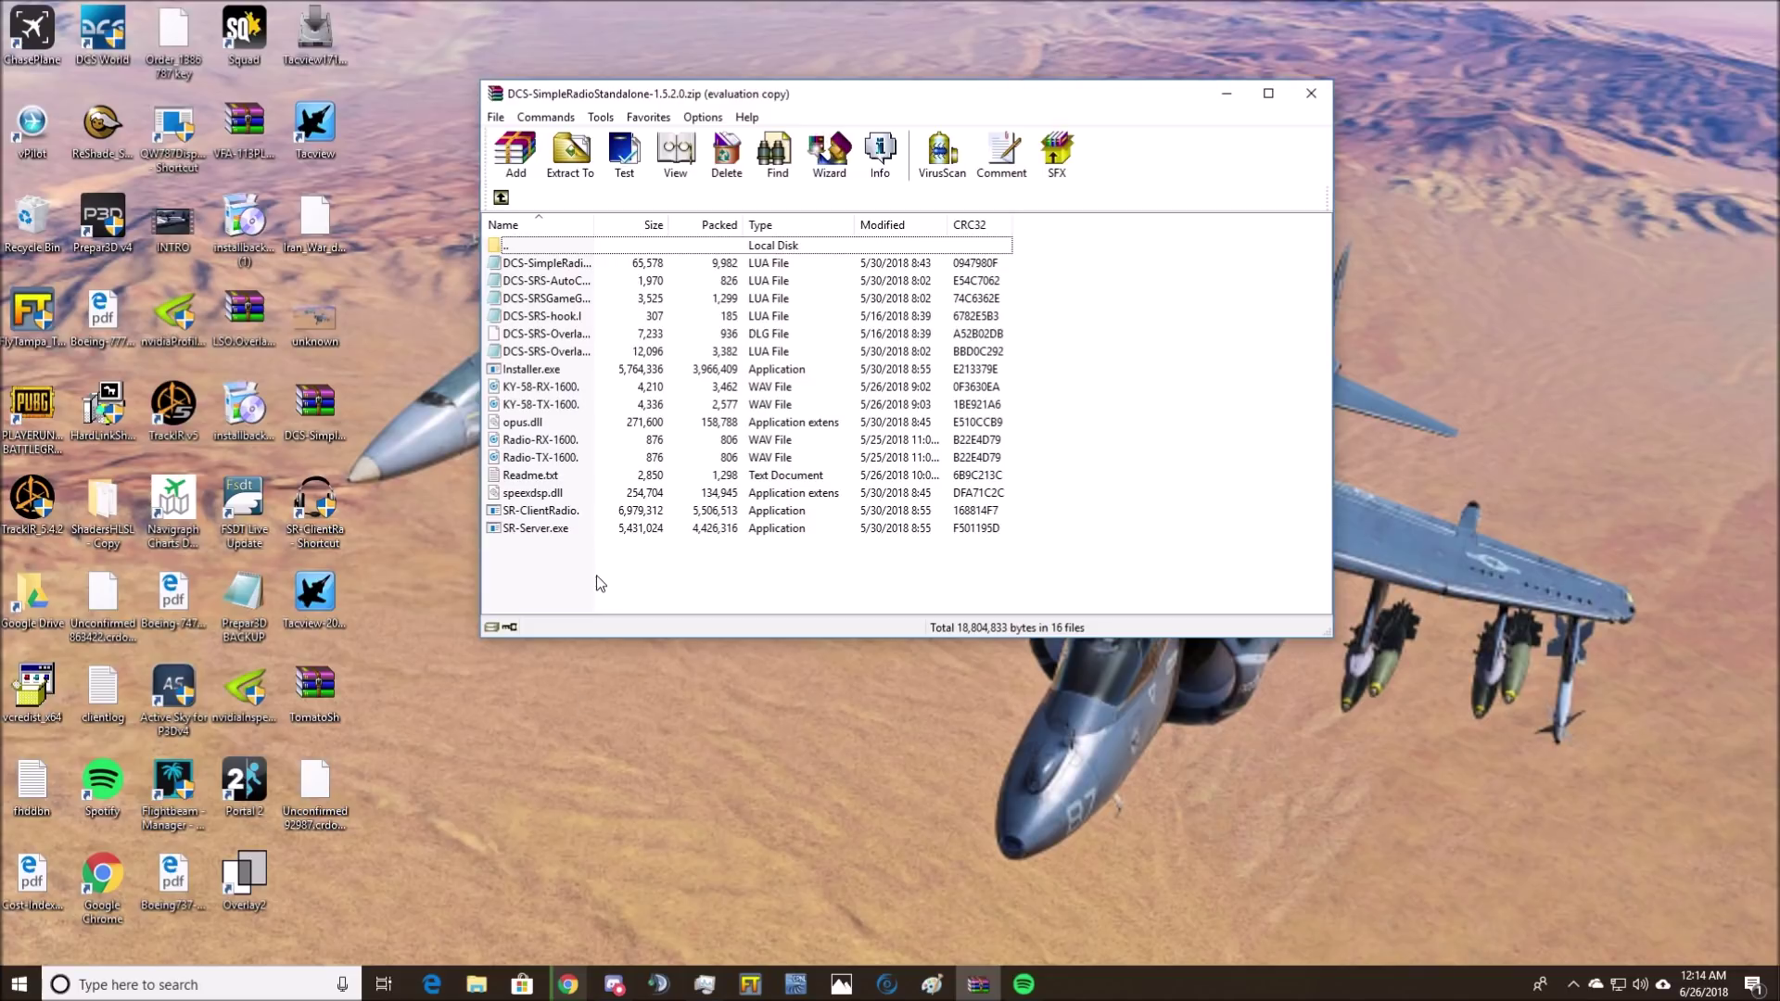
Browse in File Explorer to C:\Program Files\Eagle Dynamics\DCS World and check the contents of its SRS folder
{"action": "left_click", "coordinate": [477, 985]}
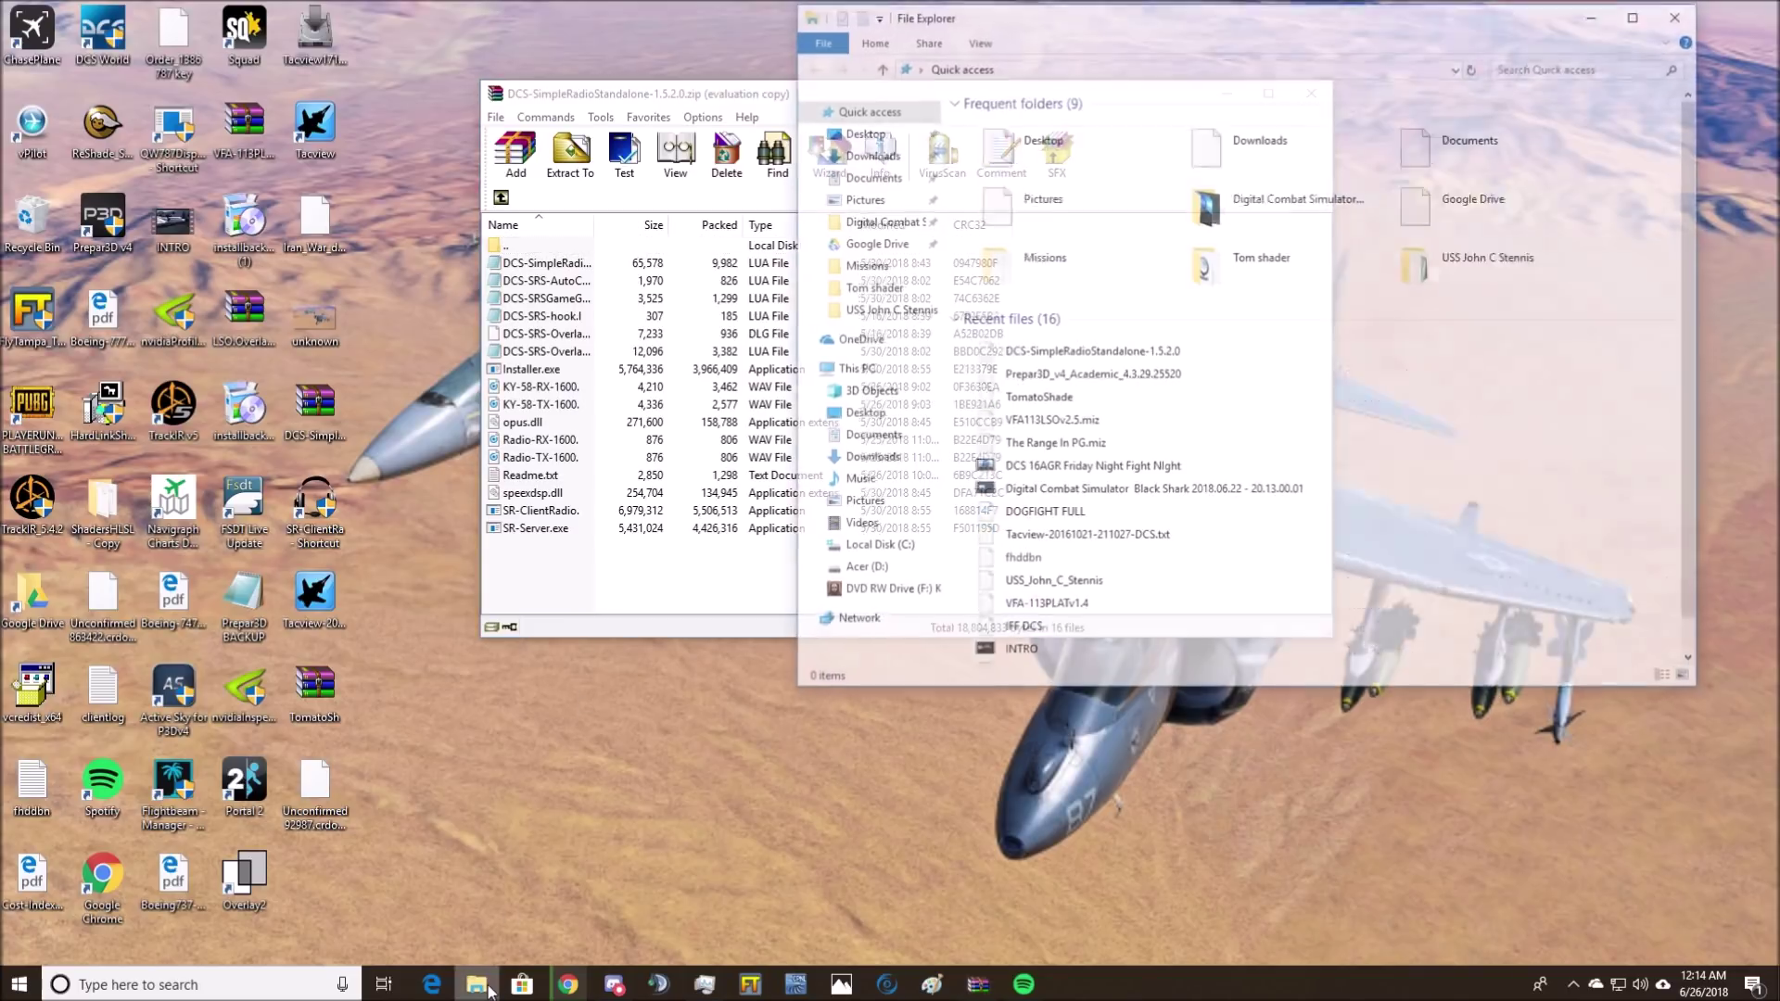
{"action": "left_click", "coordinate": [869, 369]}
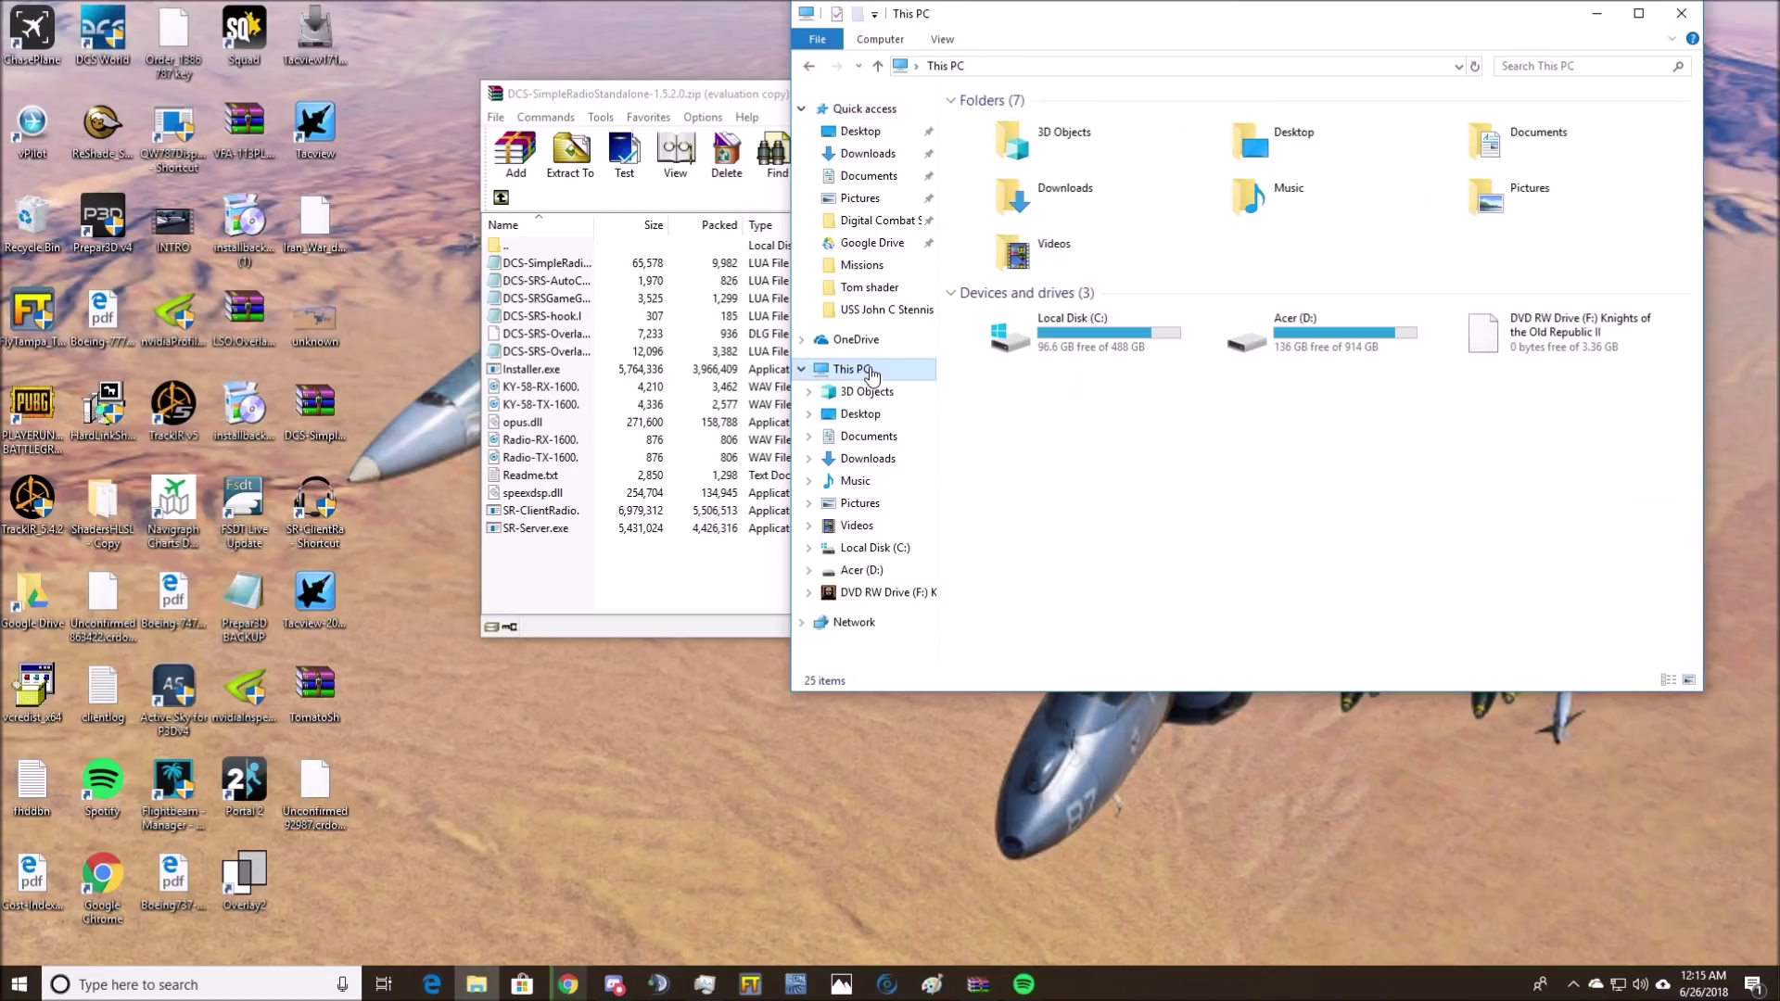
{"action": "double_click", "coordinate": [1069, 344]}
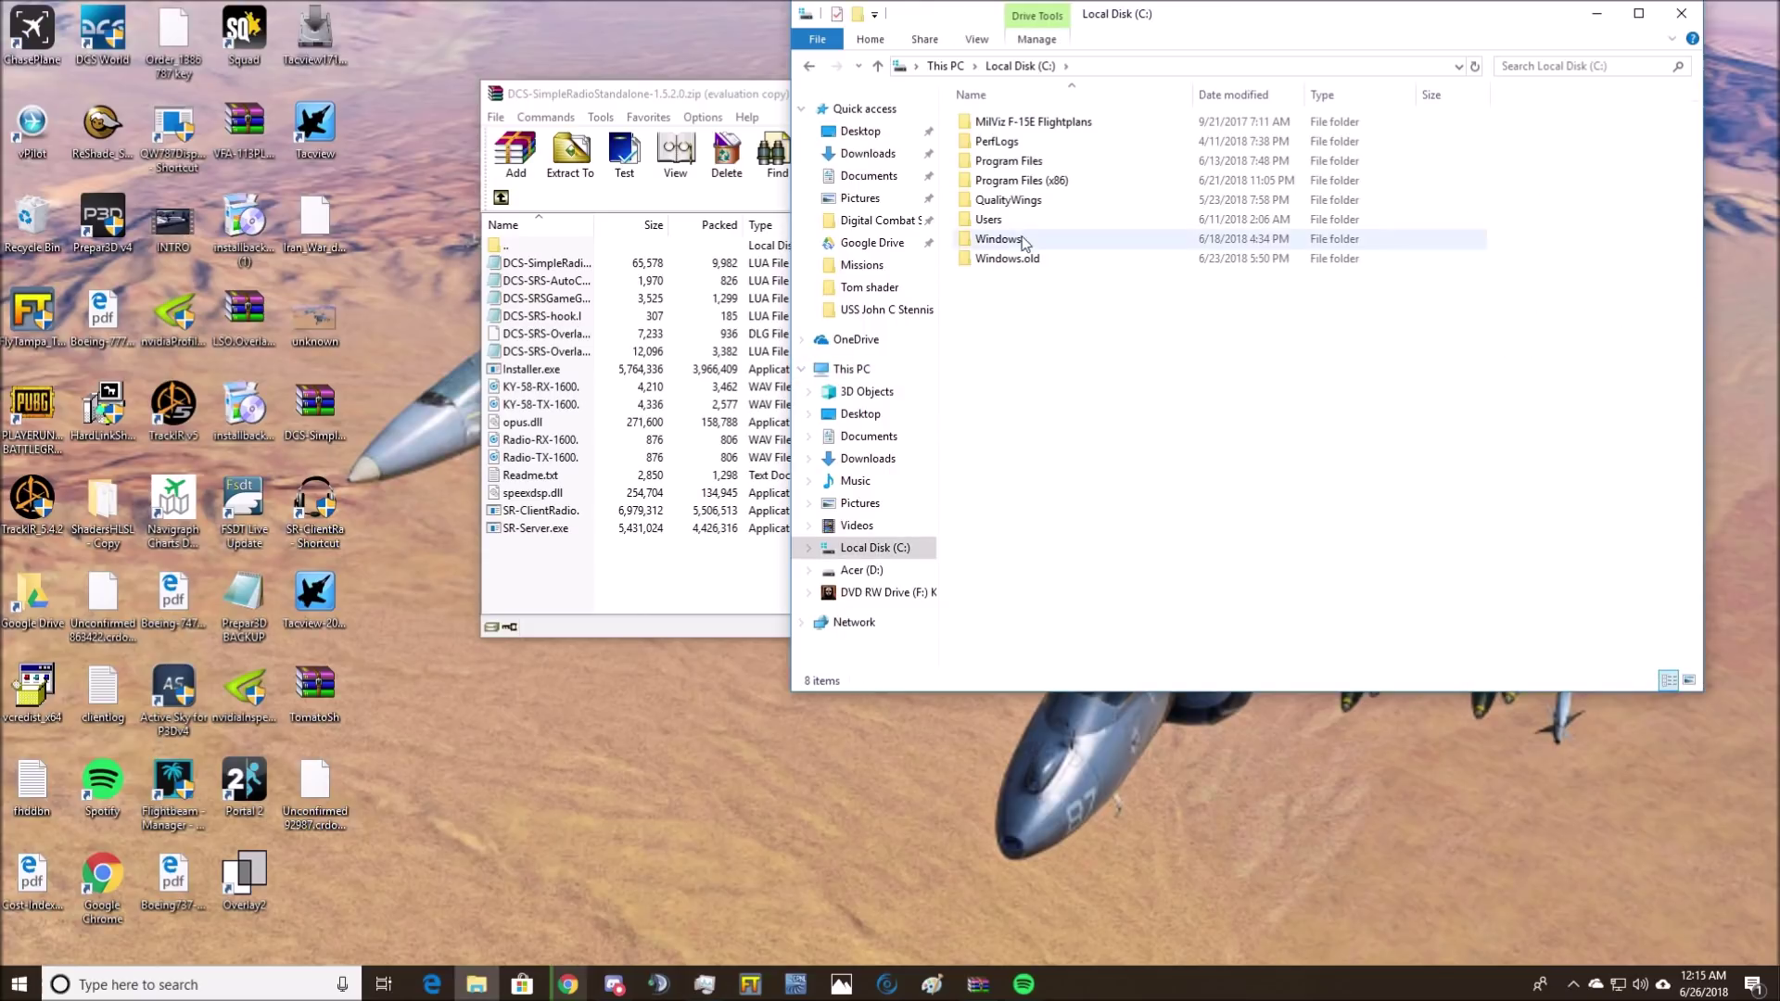
{"action": "left_click", "coordinate": [1013, 166]}
{"action": "double_click", "coordinate": [1013, 166]}
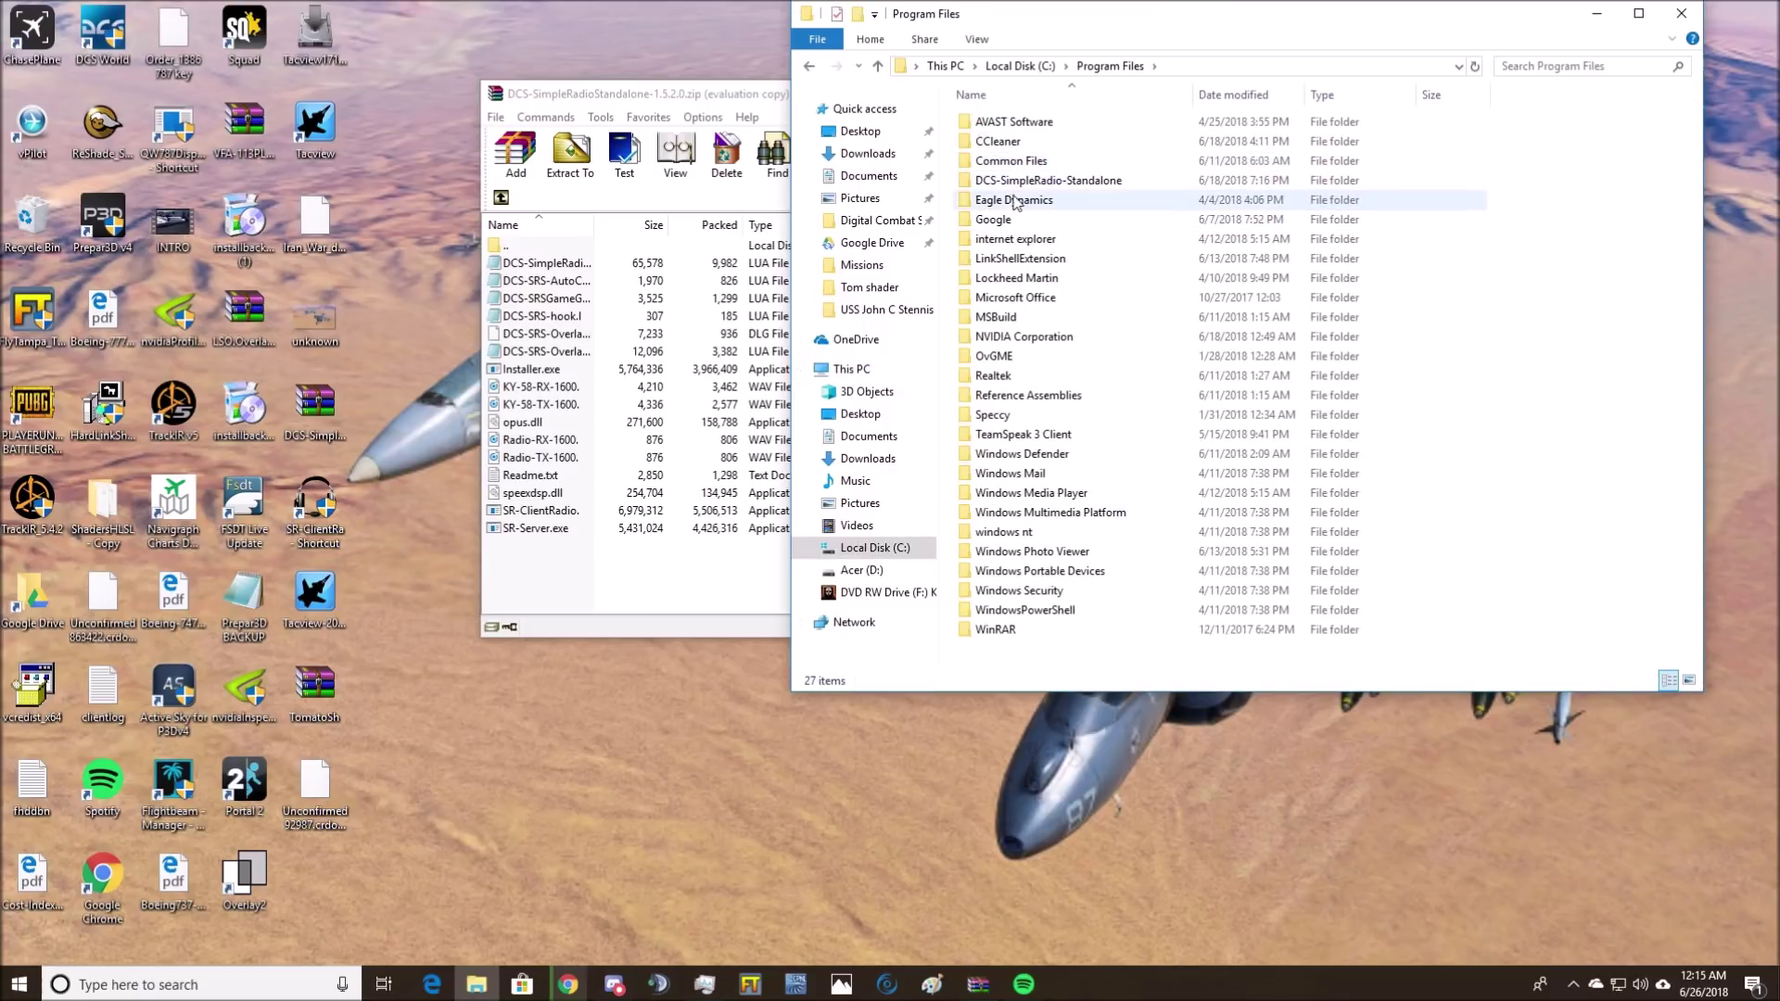
{"action": "double_click", "coordinate": [1014, 208]}
{"action": "double_click", "coordinate": [1003, 121]}
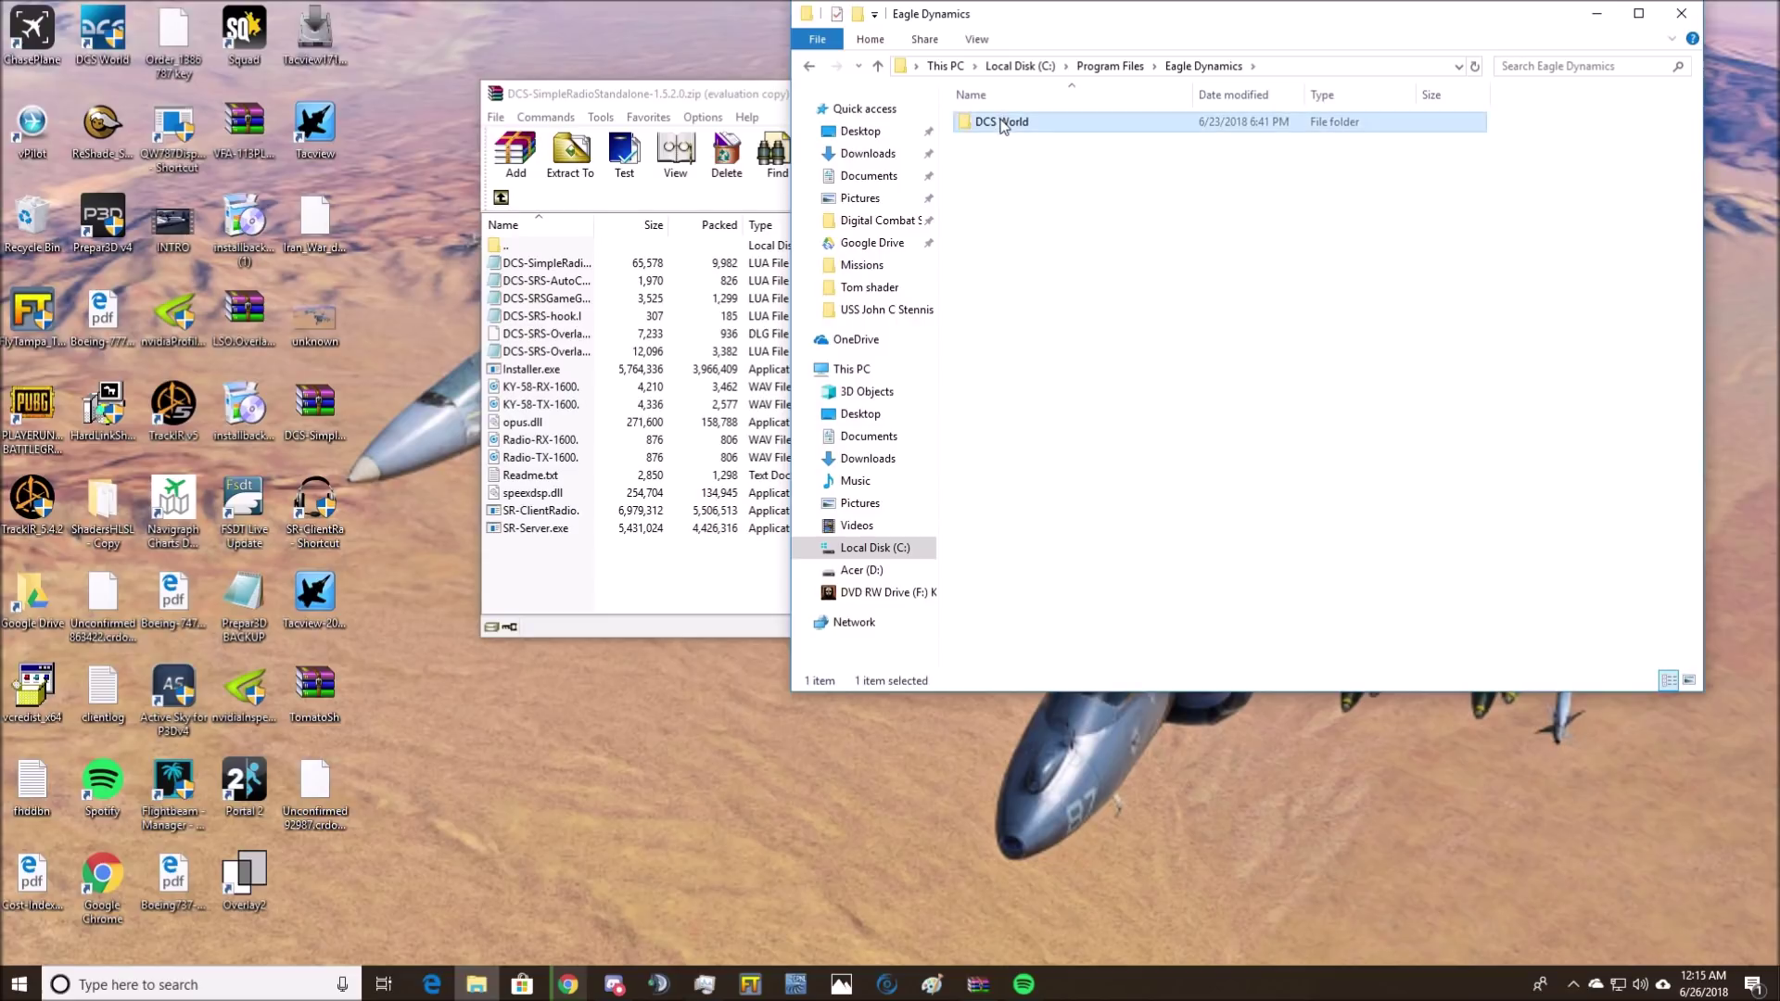
{"action": "scroll", "coordinate": [1079, 297], "scroll_direction": "down", "scroll_amount": 1}
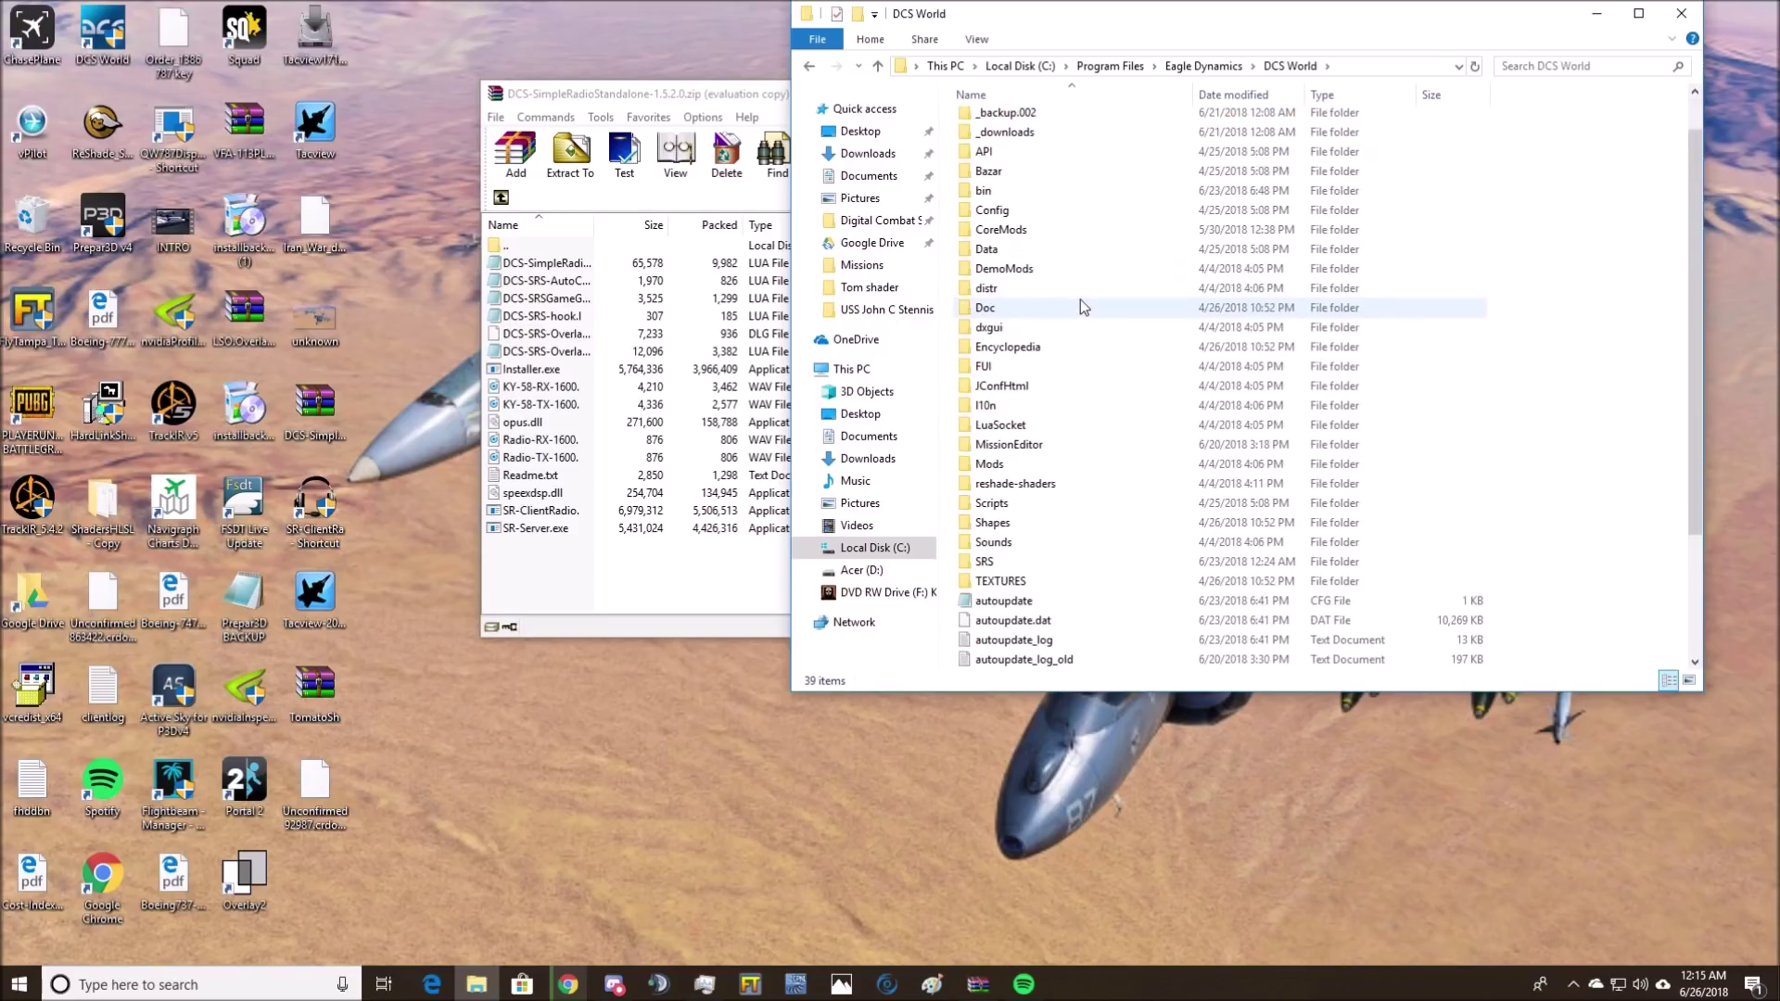
{"action": "scroll", "coordinate": [1081, 298], "scroll_direction": "up", "scroll_amount": 1}
{"action": "scroll", "coordinate": [1081, 299], "scroll_direction": "down", "scroll_amount": 1}
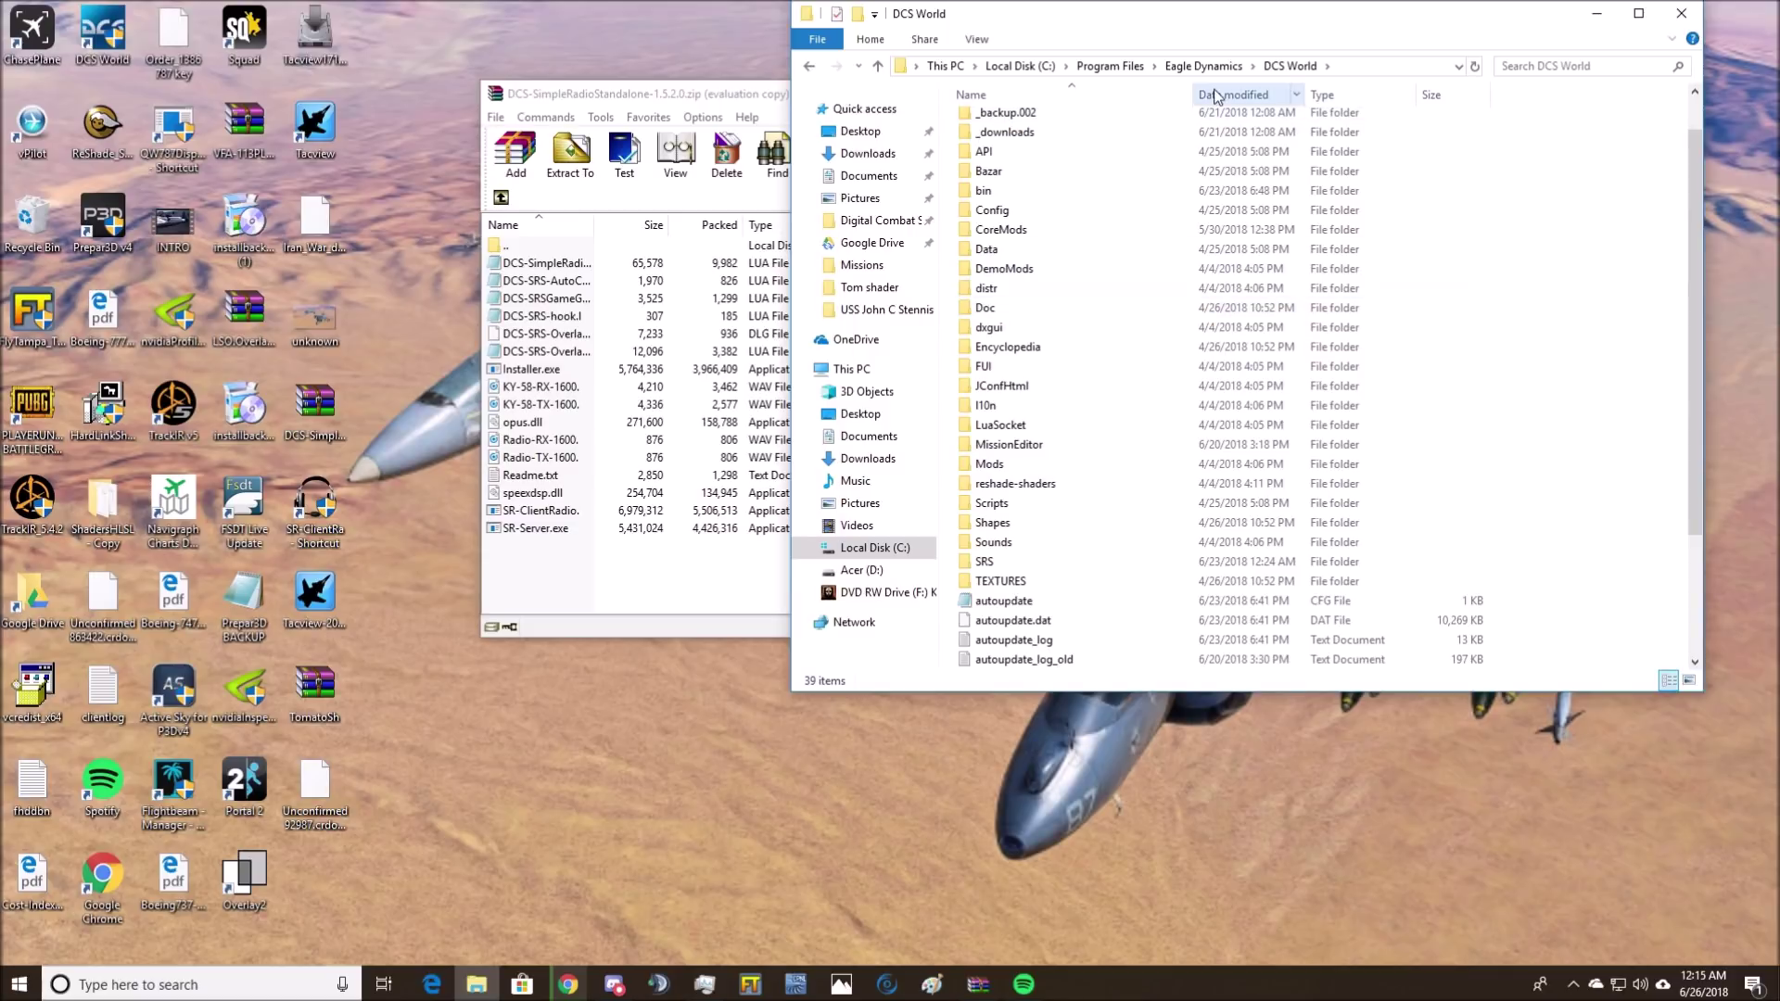
{"action": "double_click", "coordinate": [988, 567]}
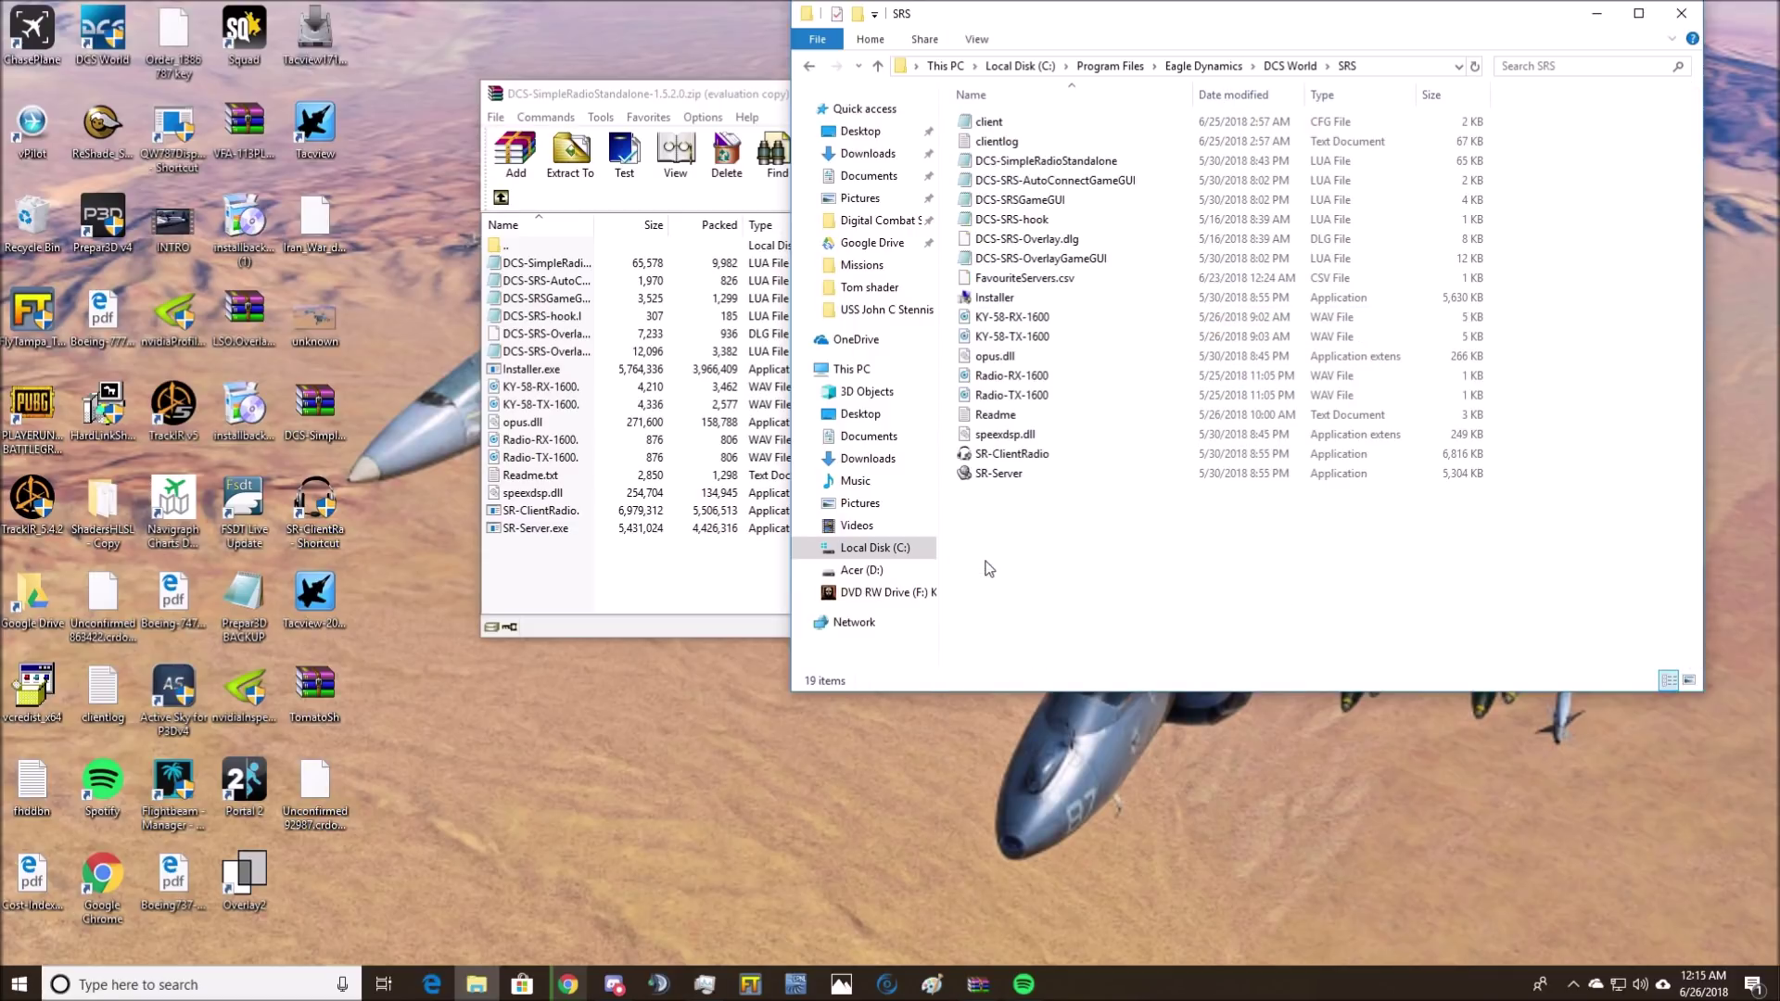
{"action": "left_click", "coordinate": [809, 66]}
Create a new folder inside DCS World and delete it again with administrator permission
{"action": "right_click", "coordinate": [1536, 388]}
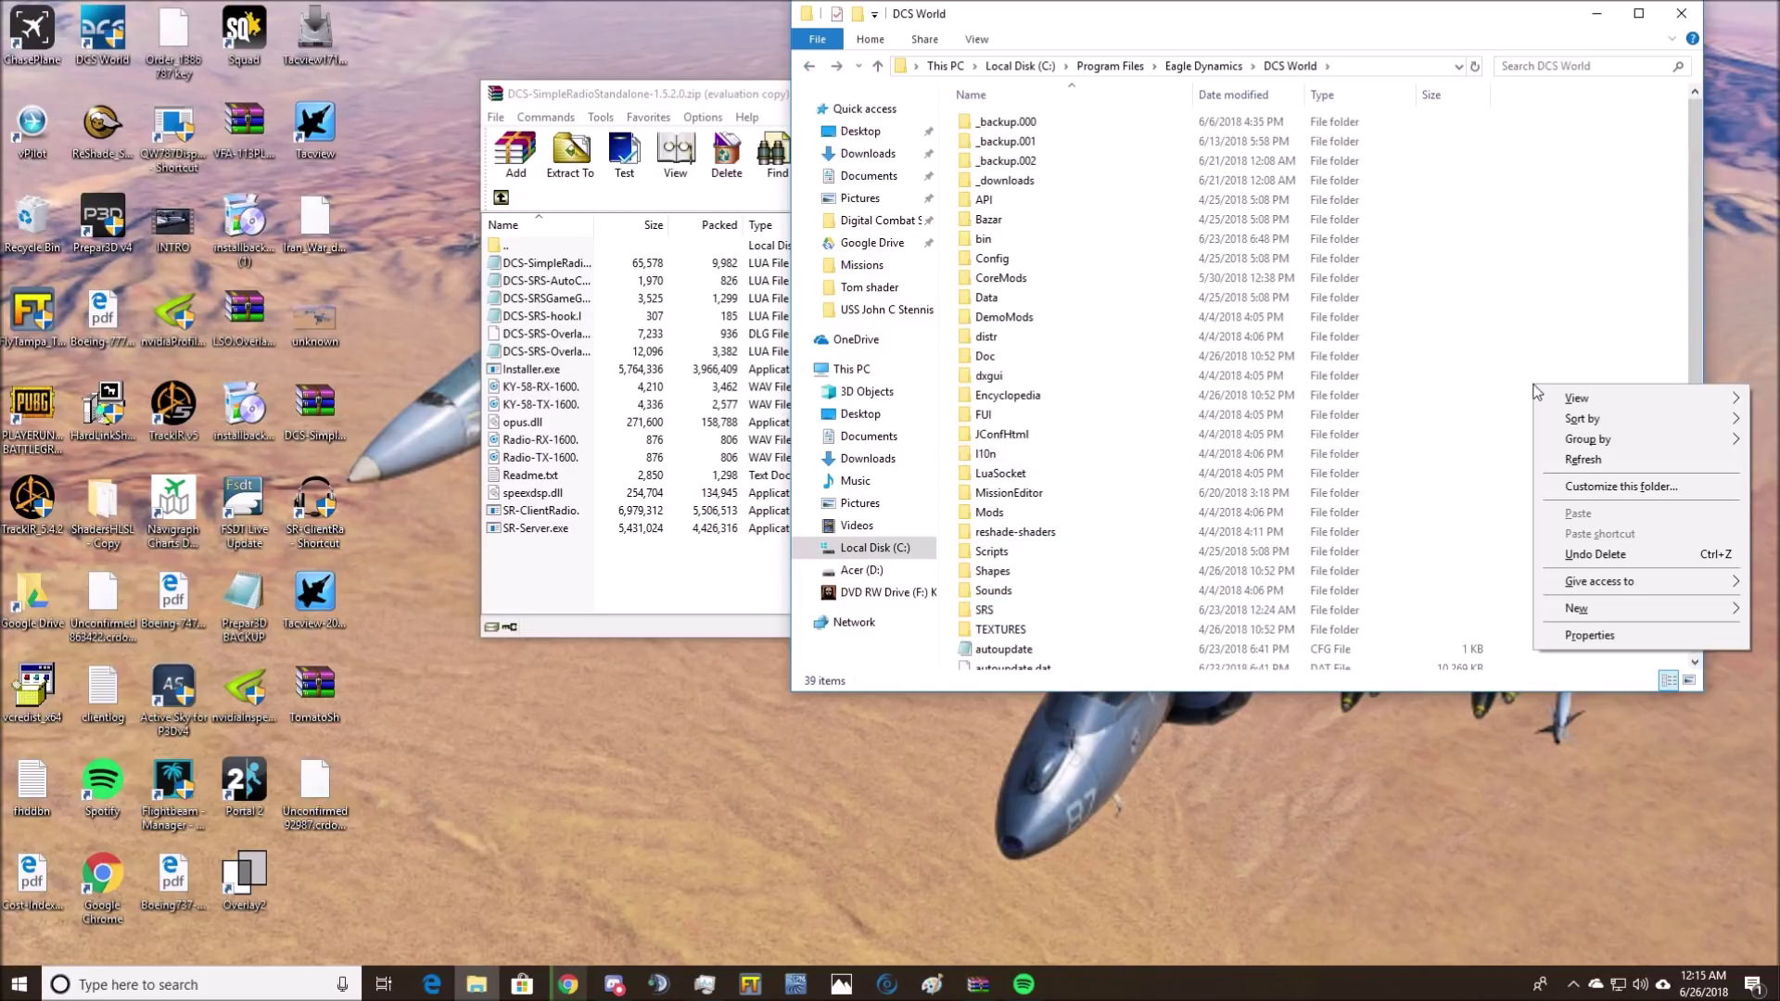
{"action": "mouse_move", "coordinate": [1583, 612]}
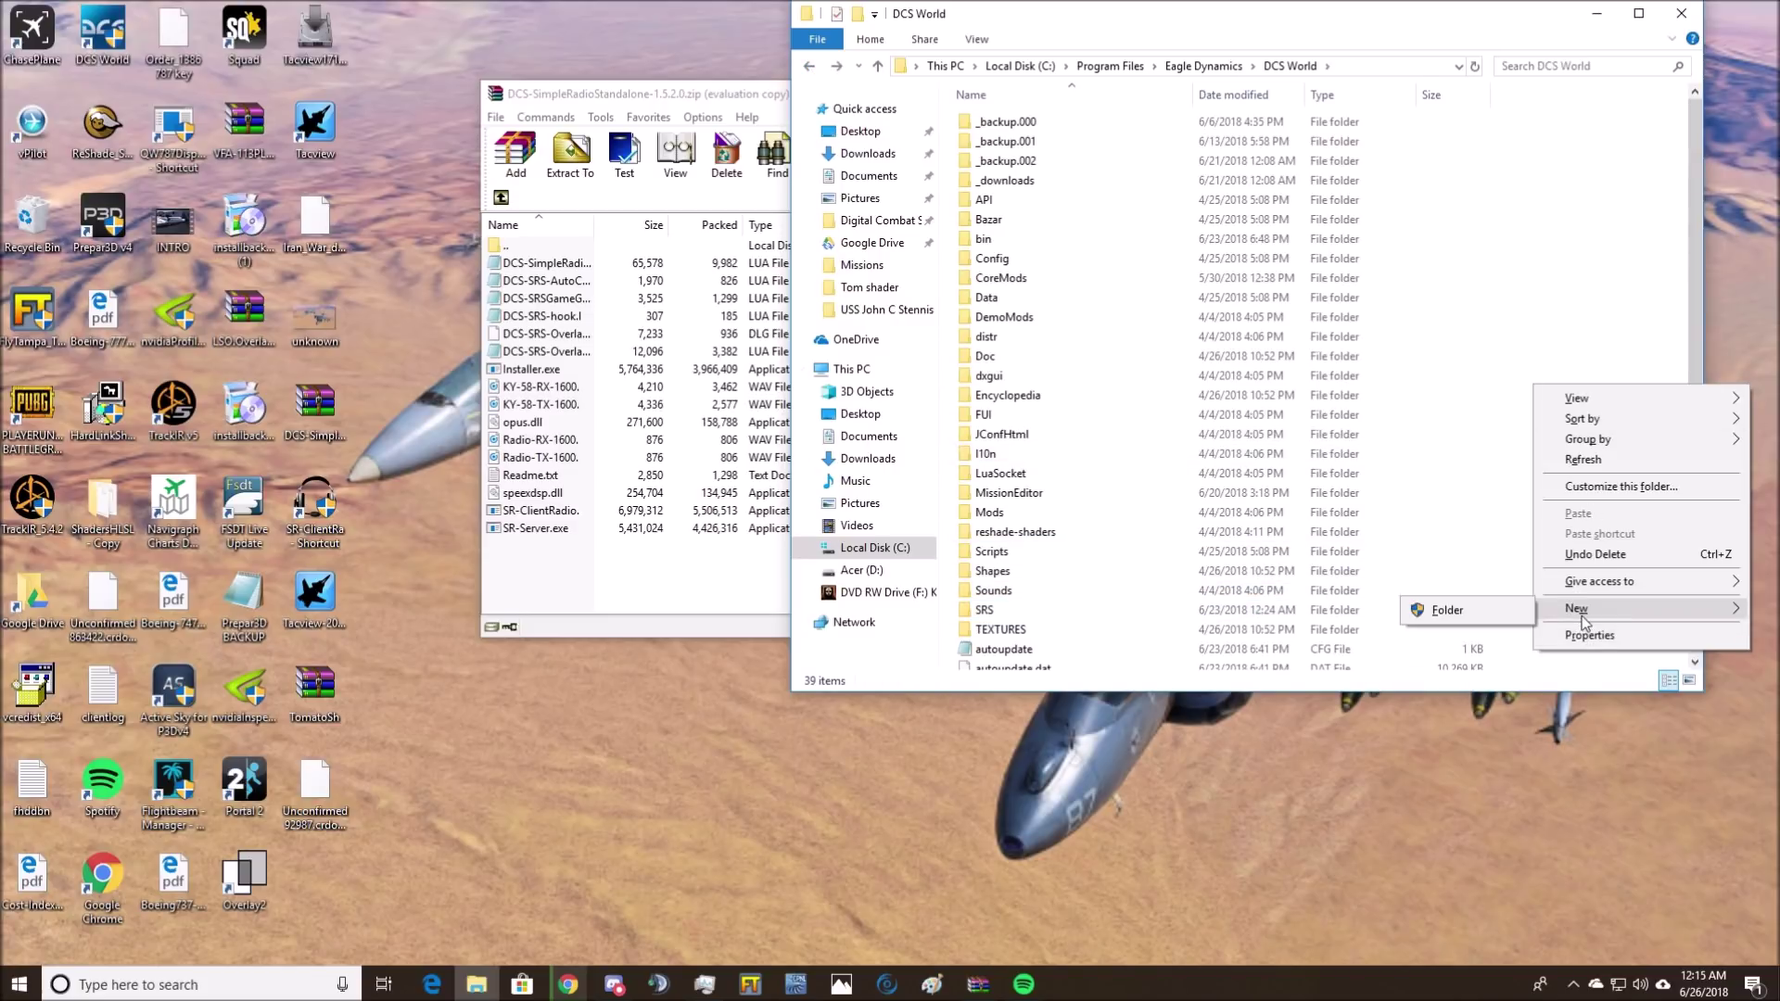
{"action": "left_click", "coordinate": [1506, 619]}
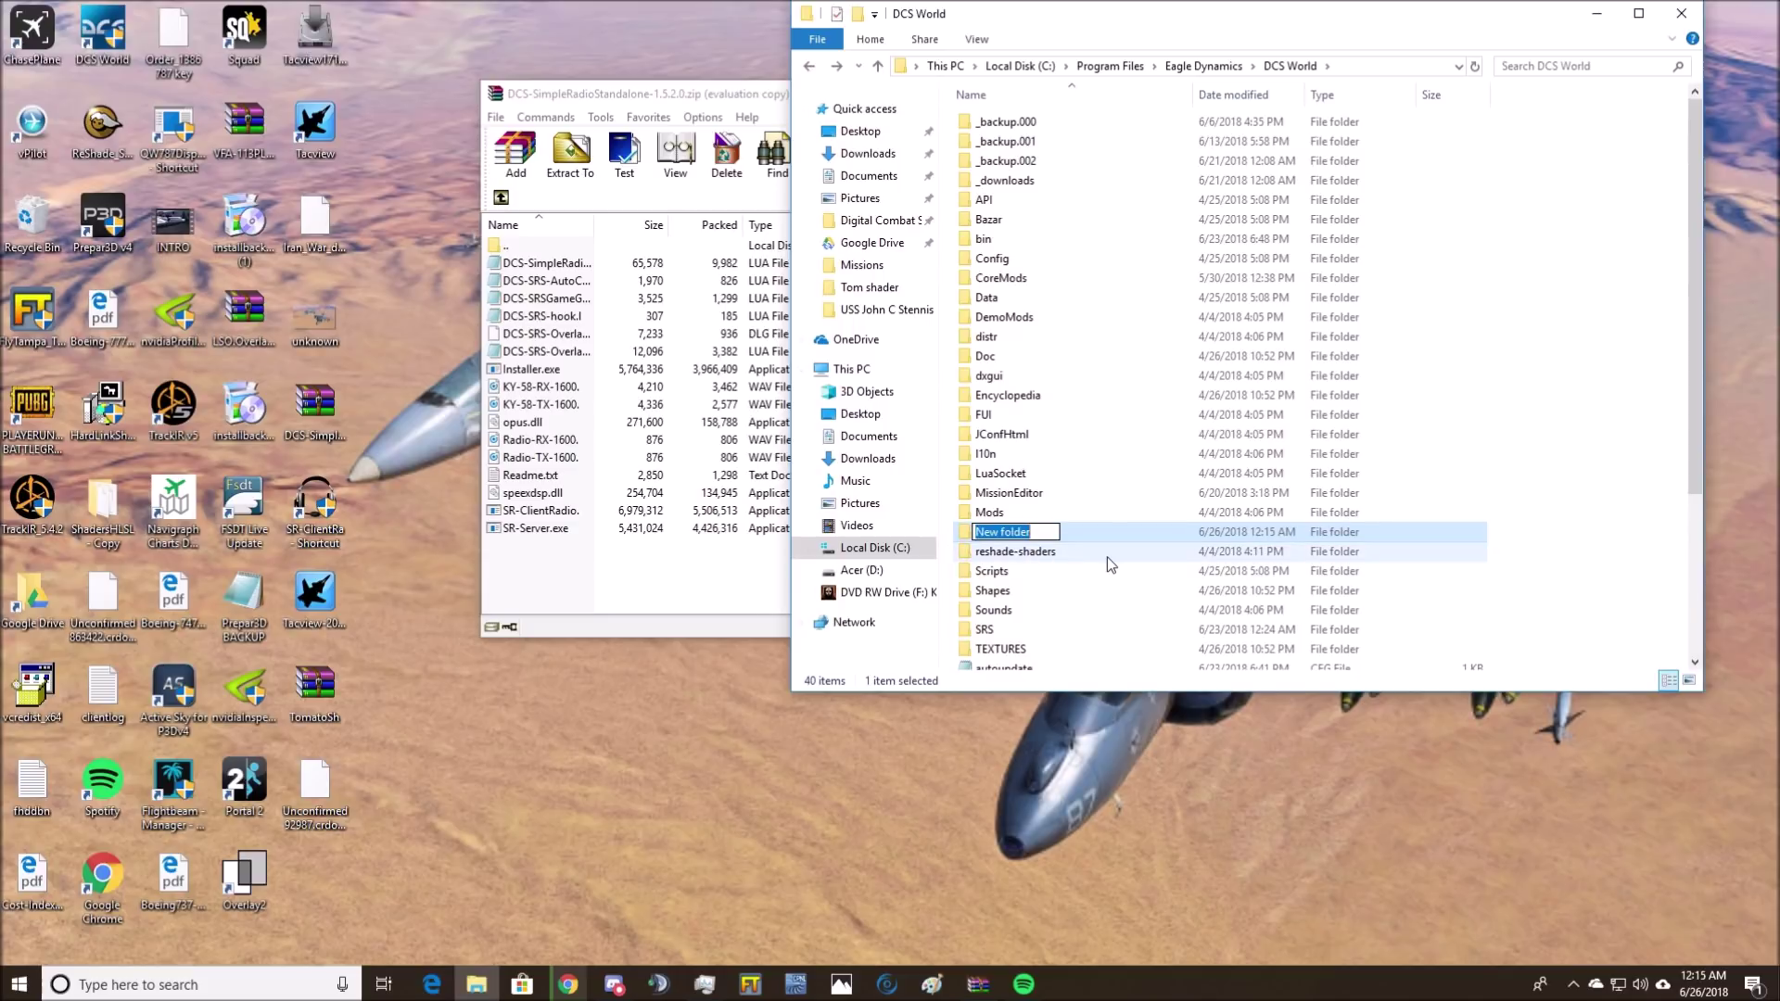
{"action": "left_click", "coordinate": [1585, 548]}
{"action": "left_click", "coordinate": [1043, 536]}
{"action": "key", "text": "Delete"}
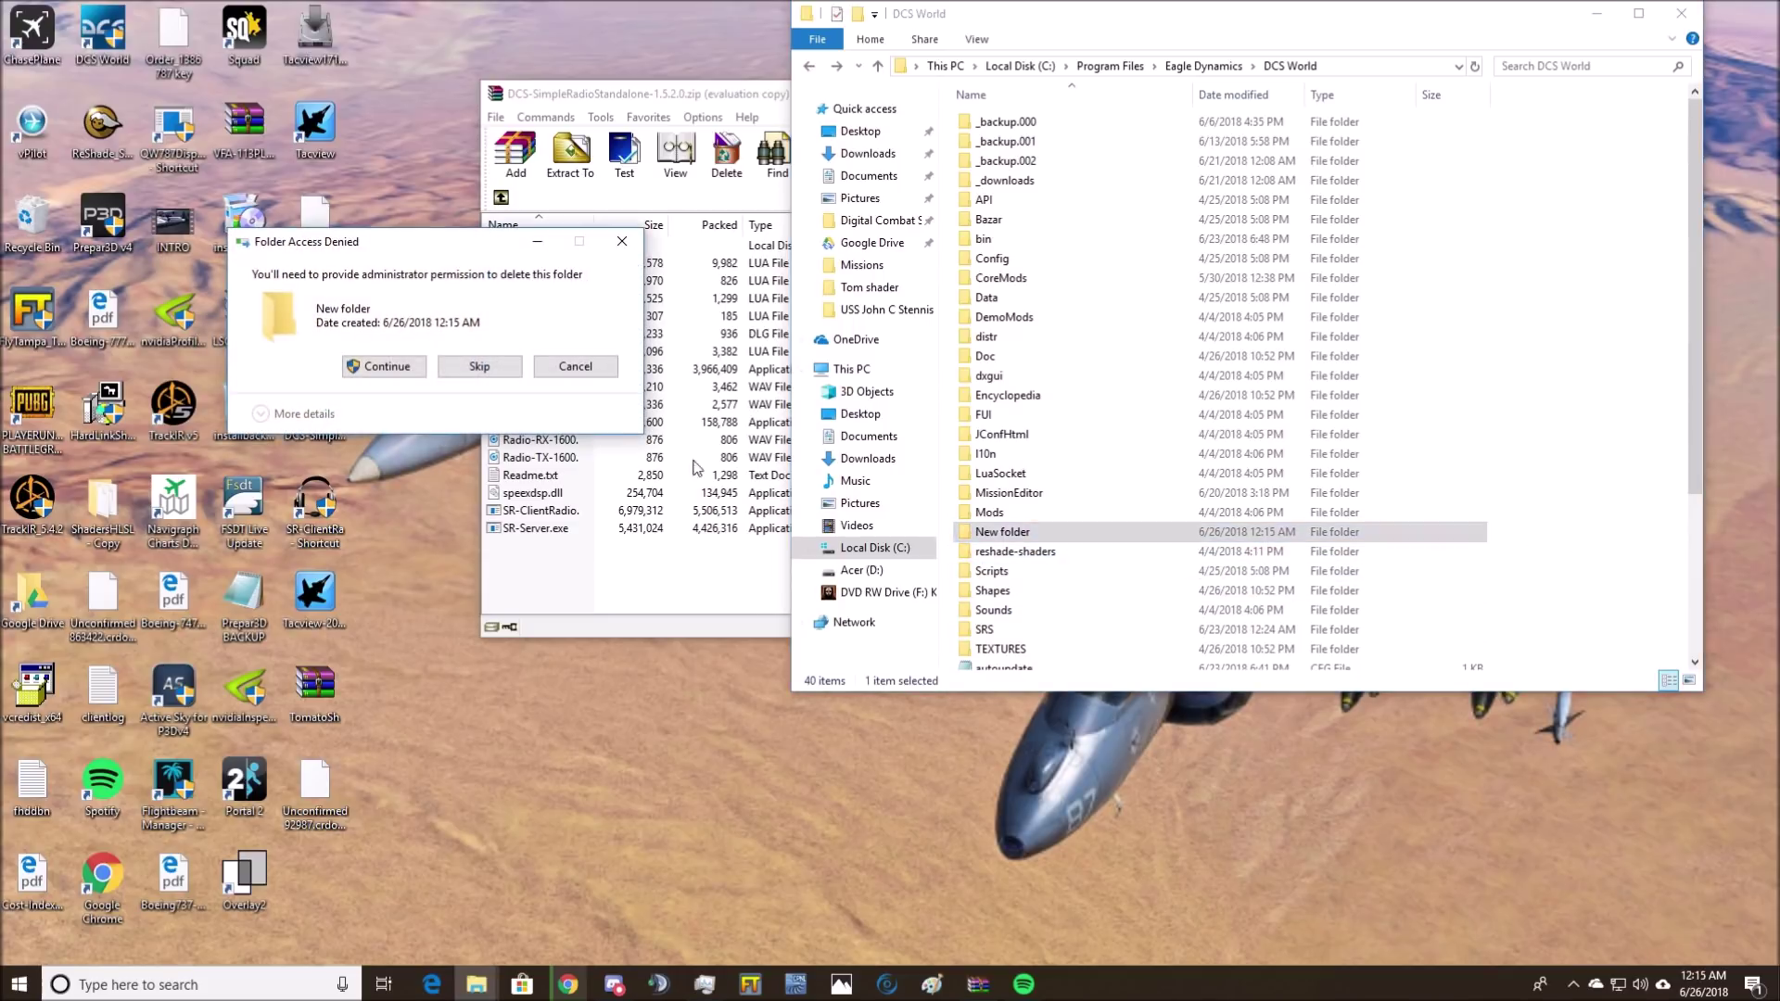
{"action": "left_click", "coordinate": [383, 366]}
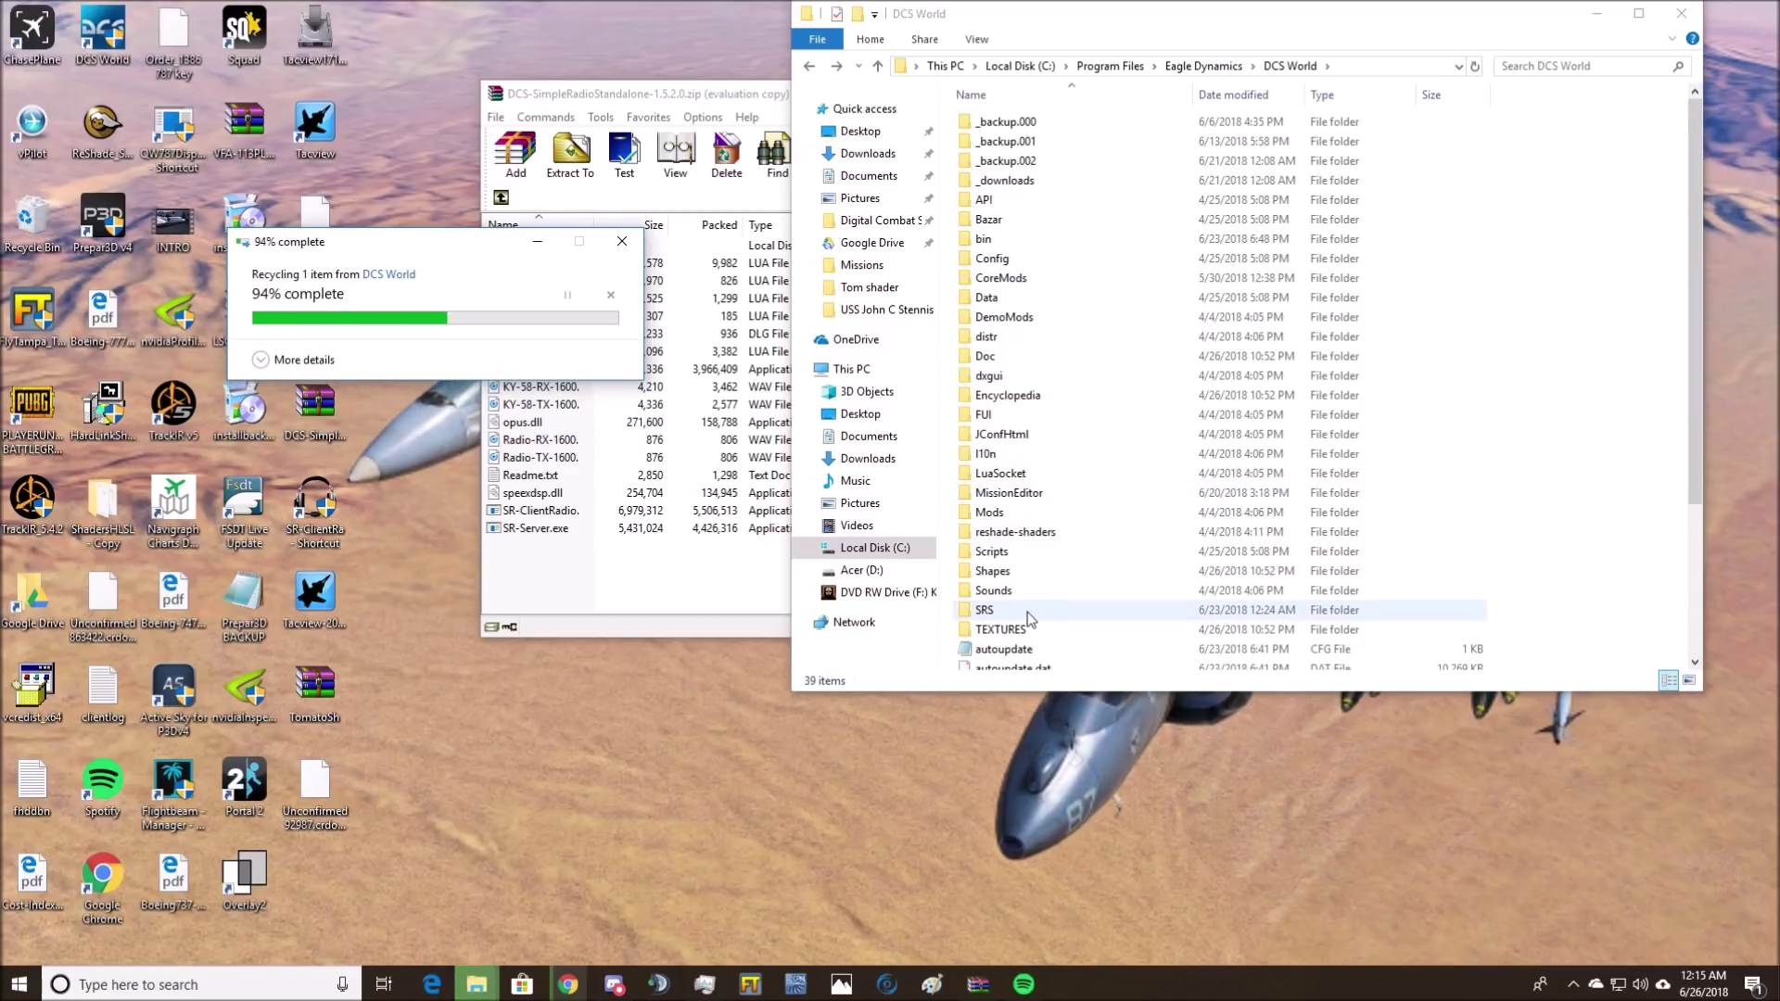
Open the SRS folder and run the Installer application, allowing it to make changes to the device
{"action": "left_click", "coordinate": [984, 610]}
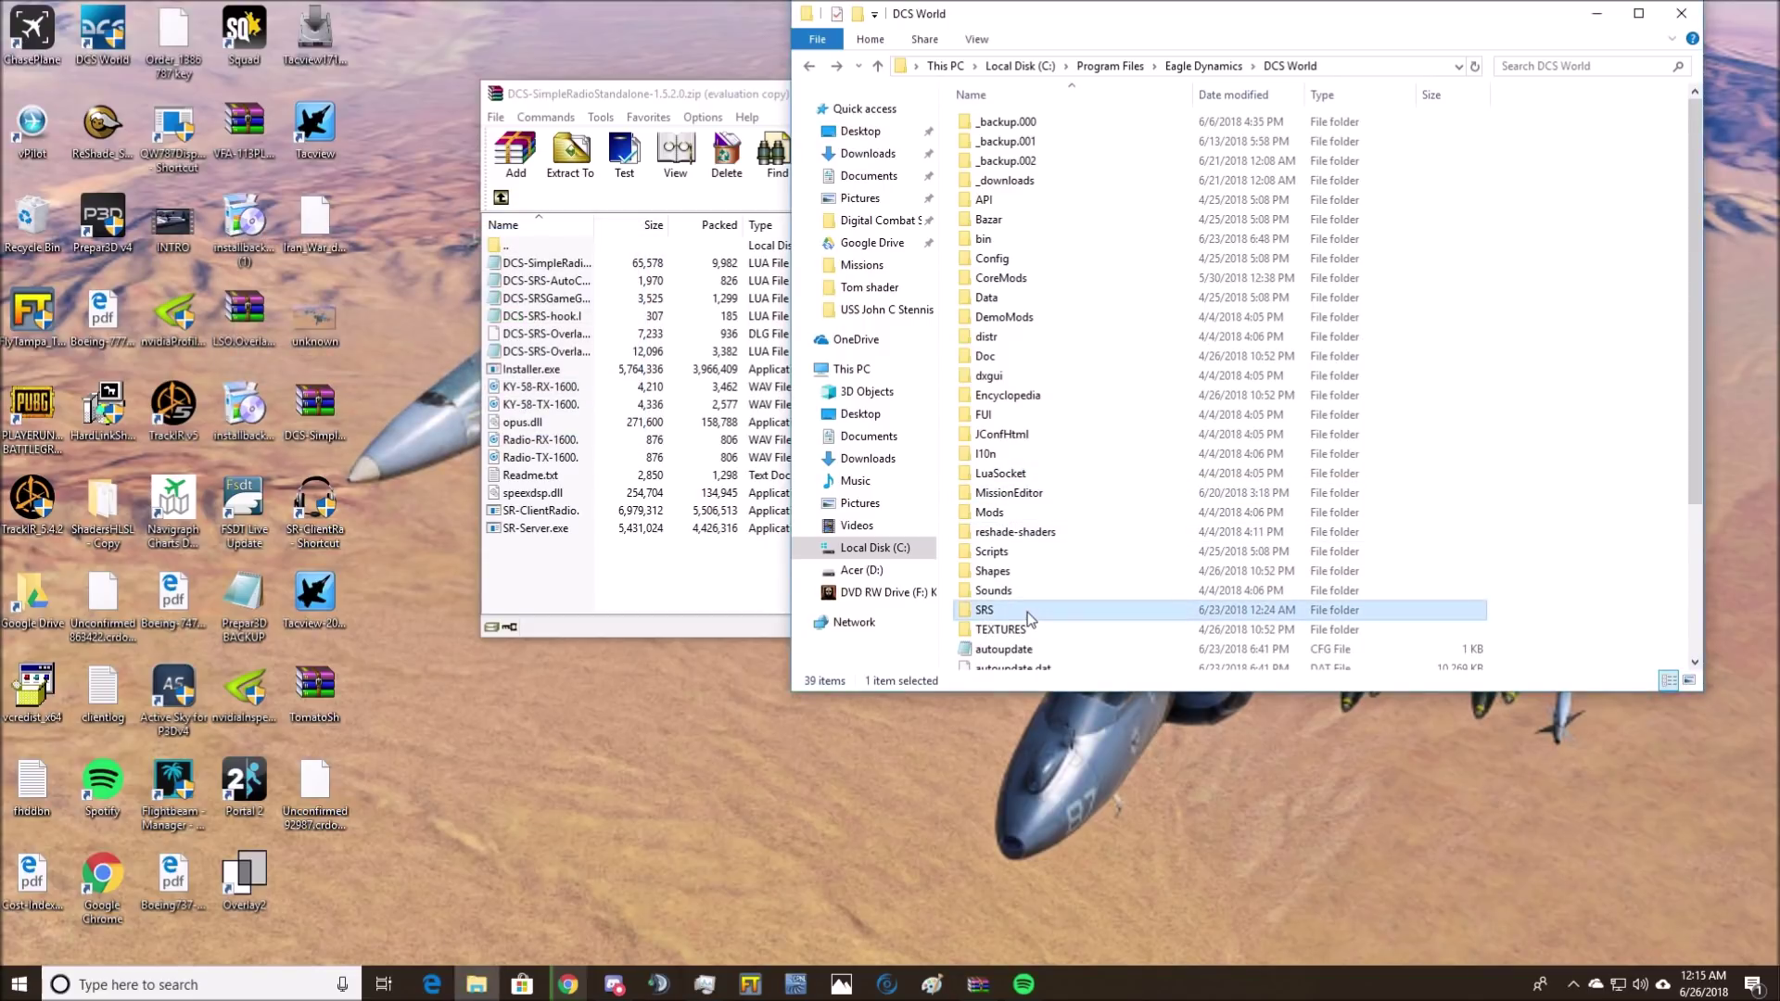
{"action": "key", "text": "F2"}
{"action": "key", "text": "Return"}
{"action": "double_click", "coordinate": [1053, 610]}
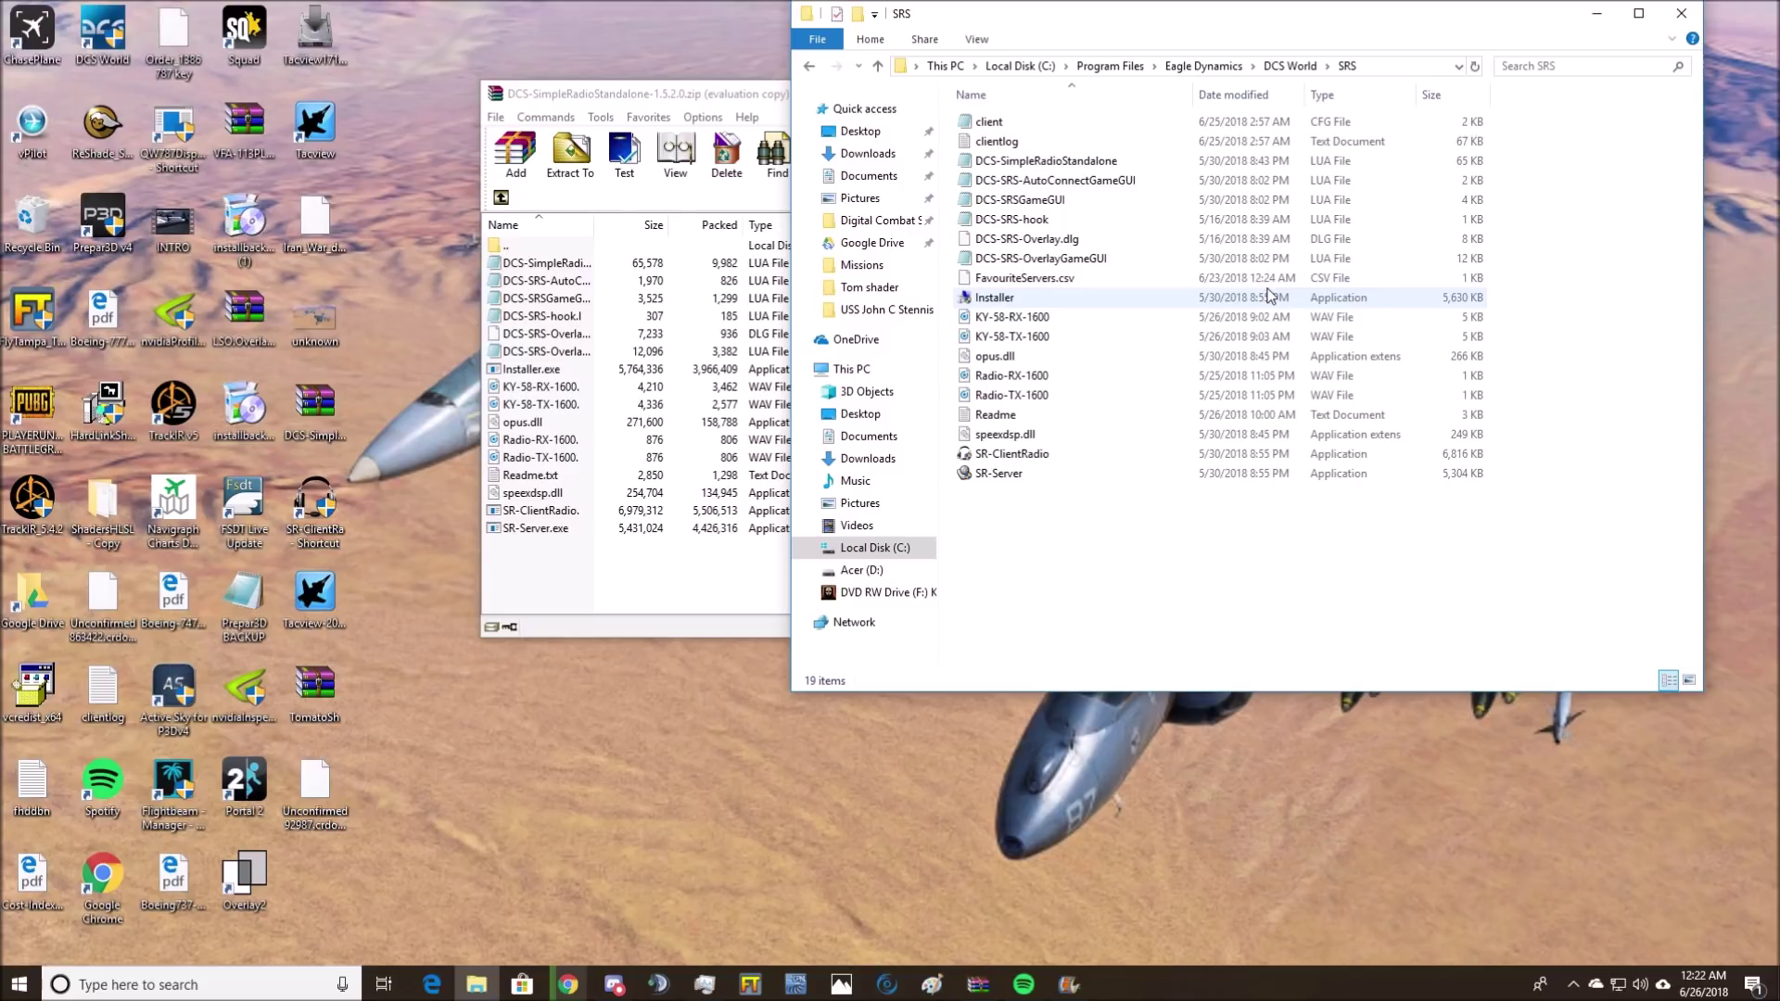
{"action": "double_click", "coordinate": [1168, 301]}
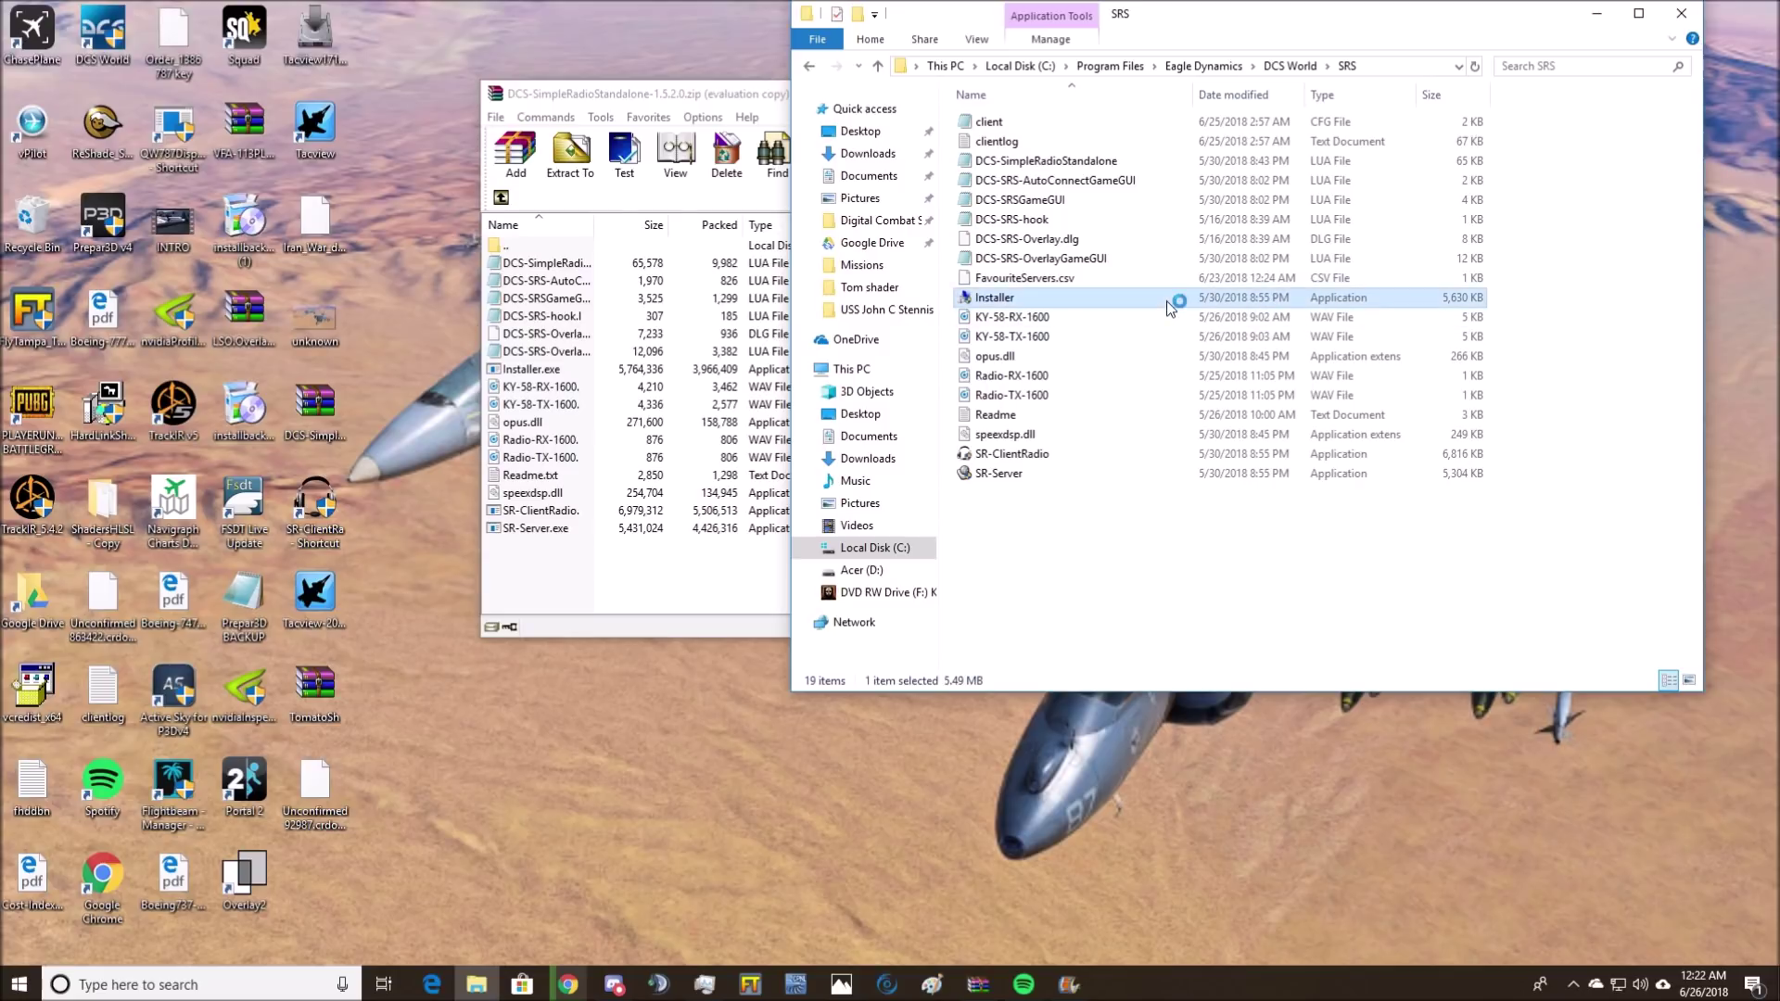
{"action": "left_click", "coordinate": [798, 626]}
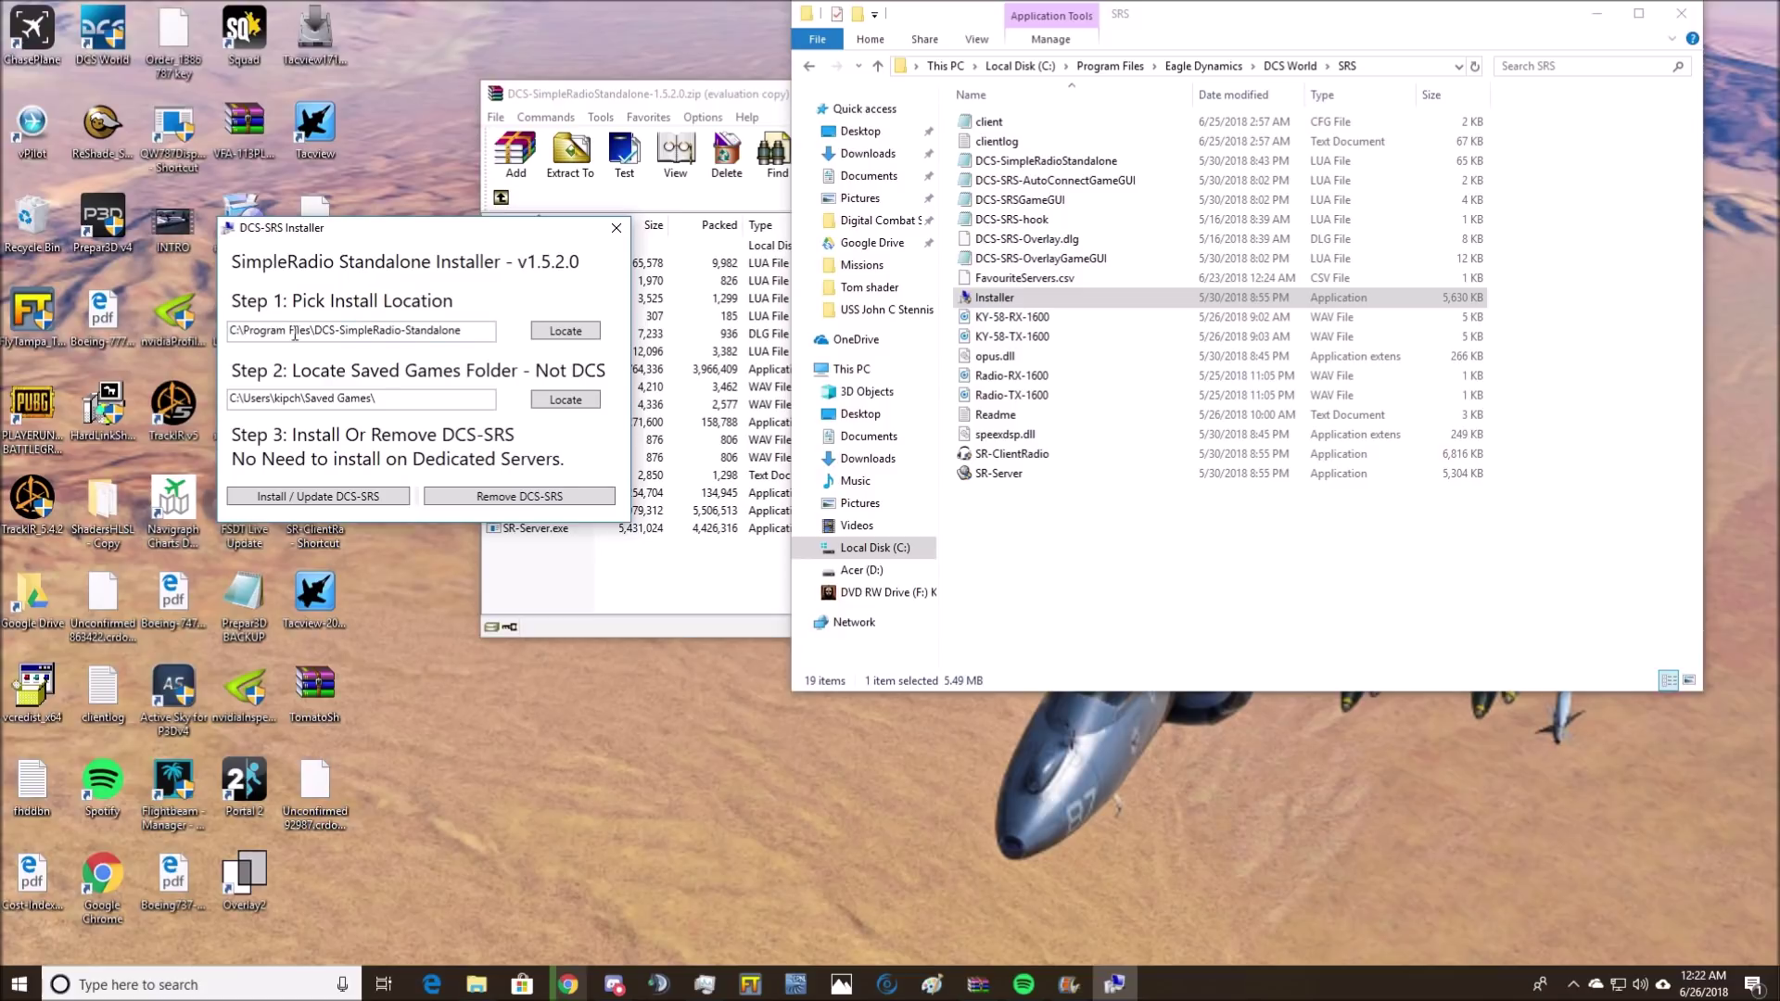
Review the install location and Saved Games folder paths in the DCS-SRS installer and close it without installing
{"action": "left_click", "coordinate": [471, 332]}
{"action": "left_click", "coordinate": [437, 409]}
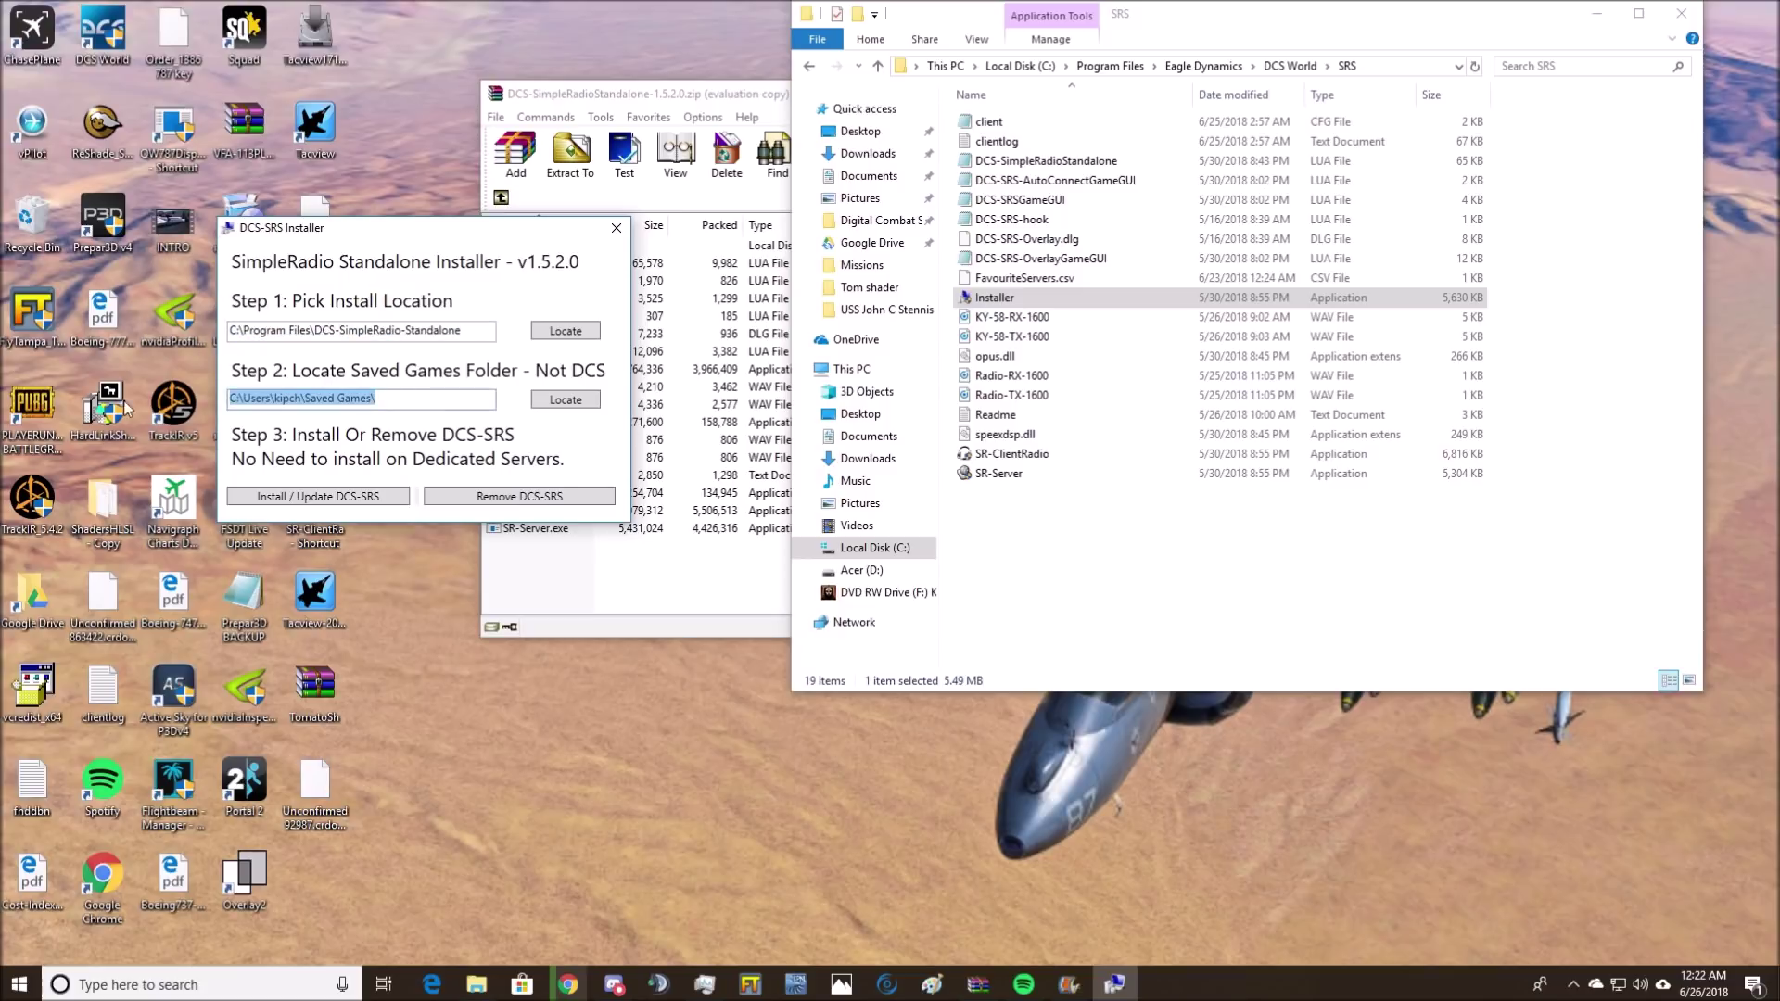
{"action": "left_click", "coordinate": [409, 408]}
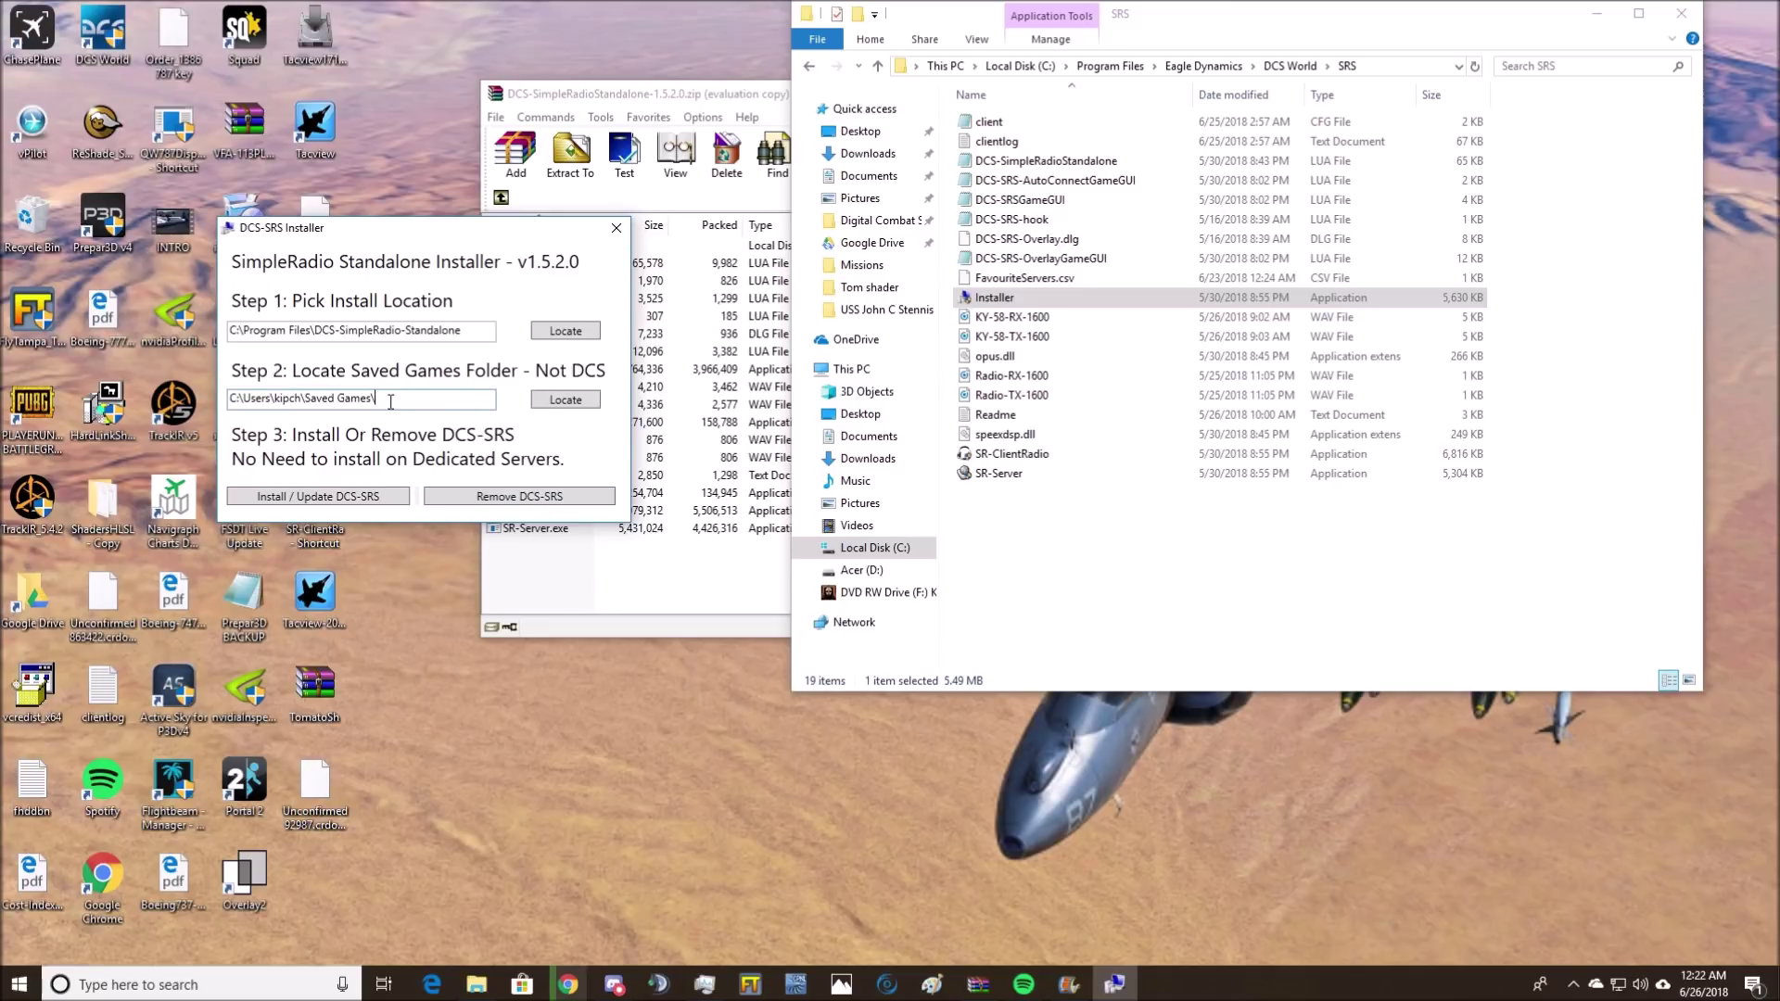
{"action": "left_click_drag", "start_coordinate": [390, 401], "coordinate": [271, 401]}
{"action": "left_click", "coordinate": [255, 400]}
{"action": "left_click", "coordinate": [615, 228]}
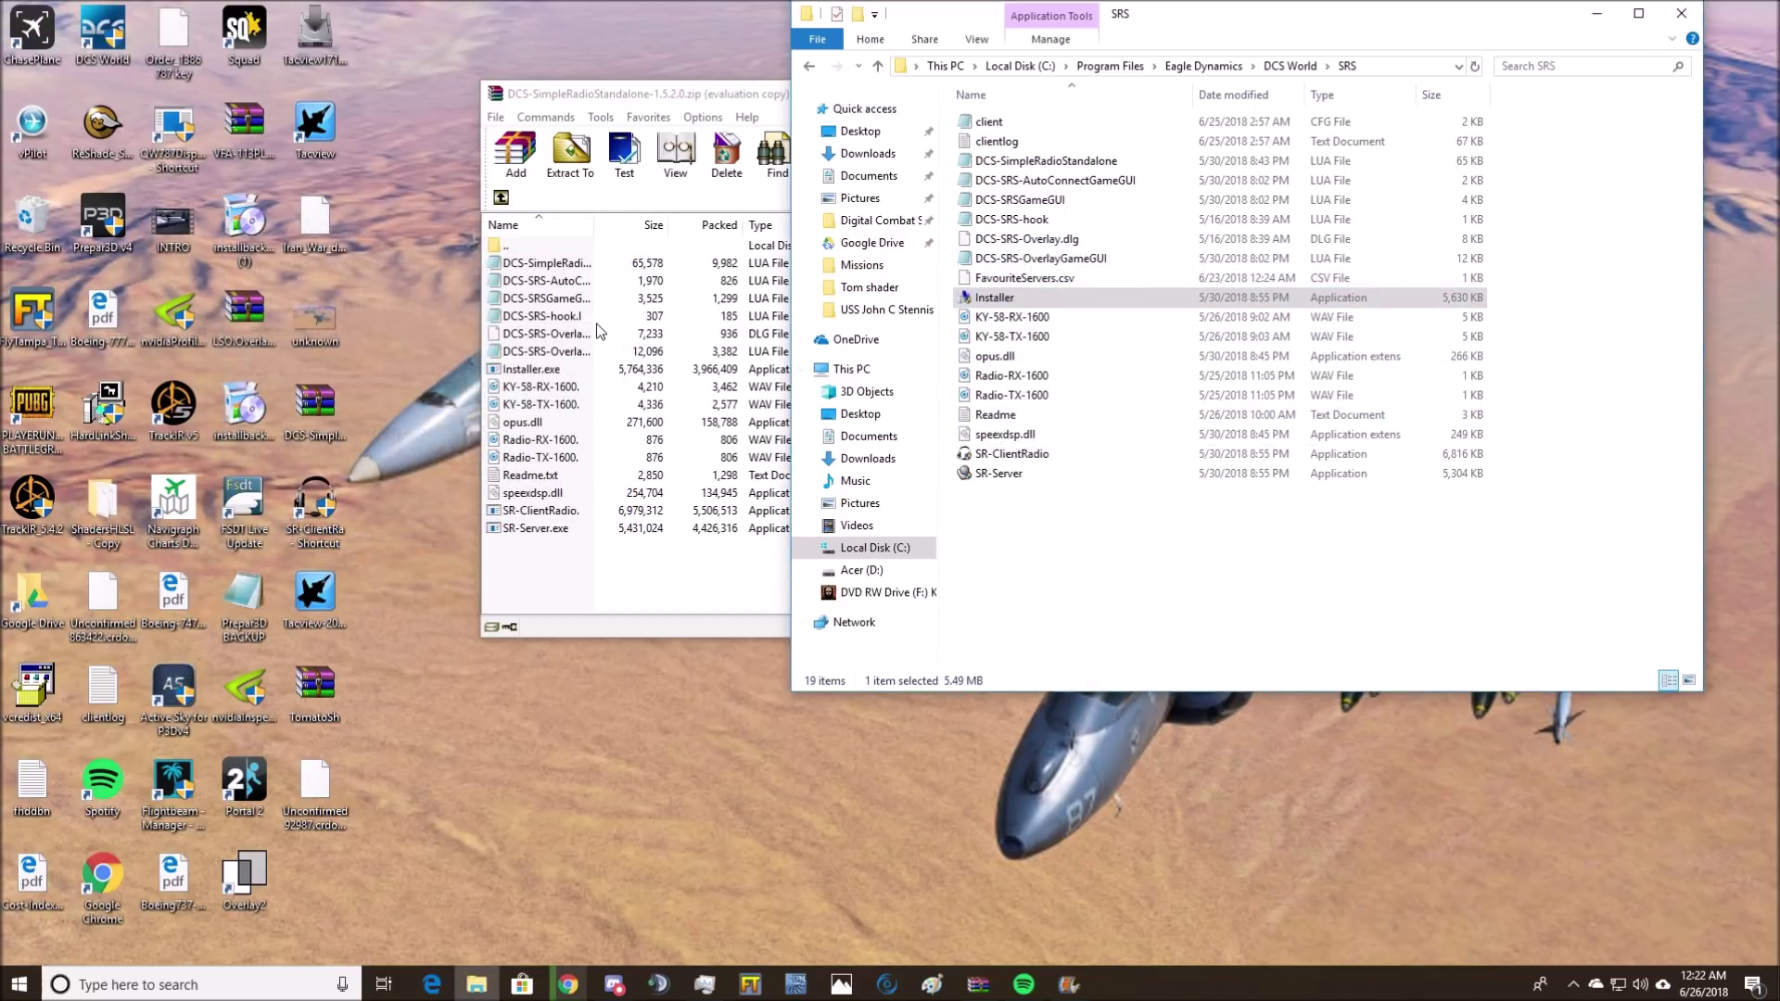
Close the WinRAR archive window and launch SR-ClientRadio from the SRS folder, allowing it to make changes
{"action": "left_click", "coordinate": [567, 603]}
{"action": "left_click", "coordinate": [1269, 93]}
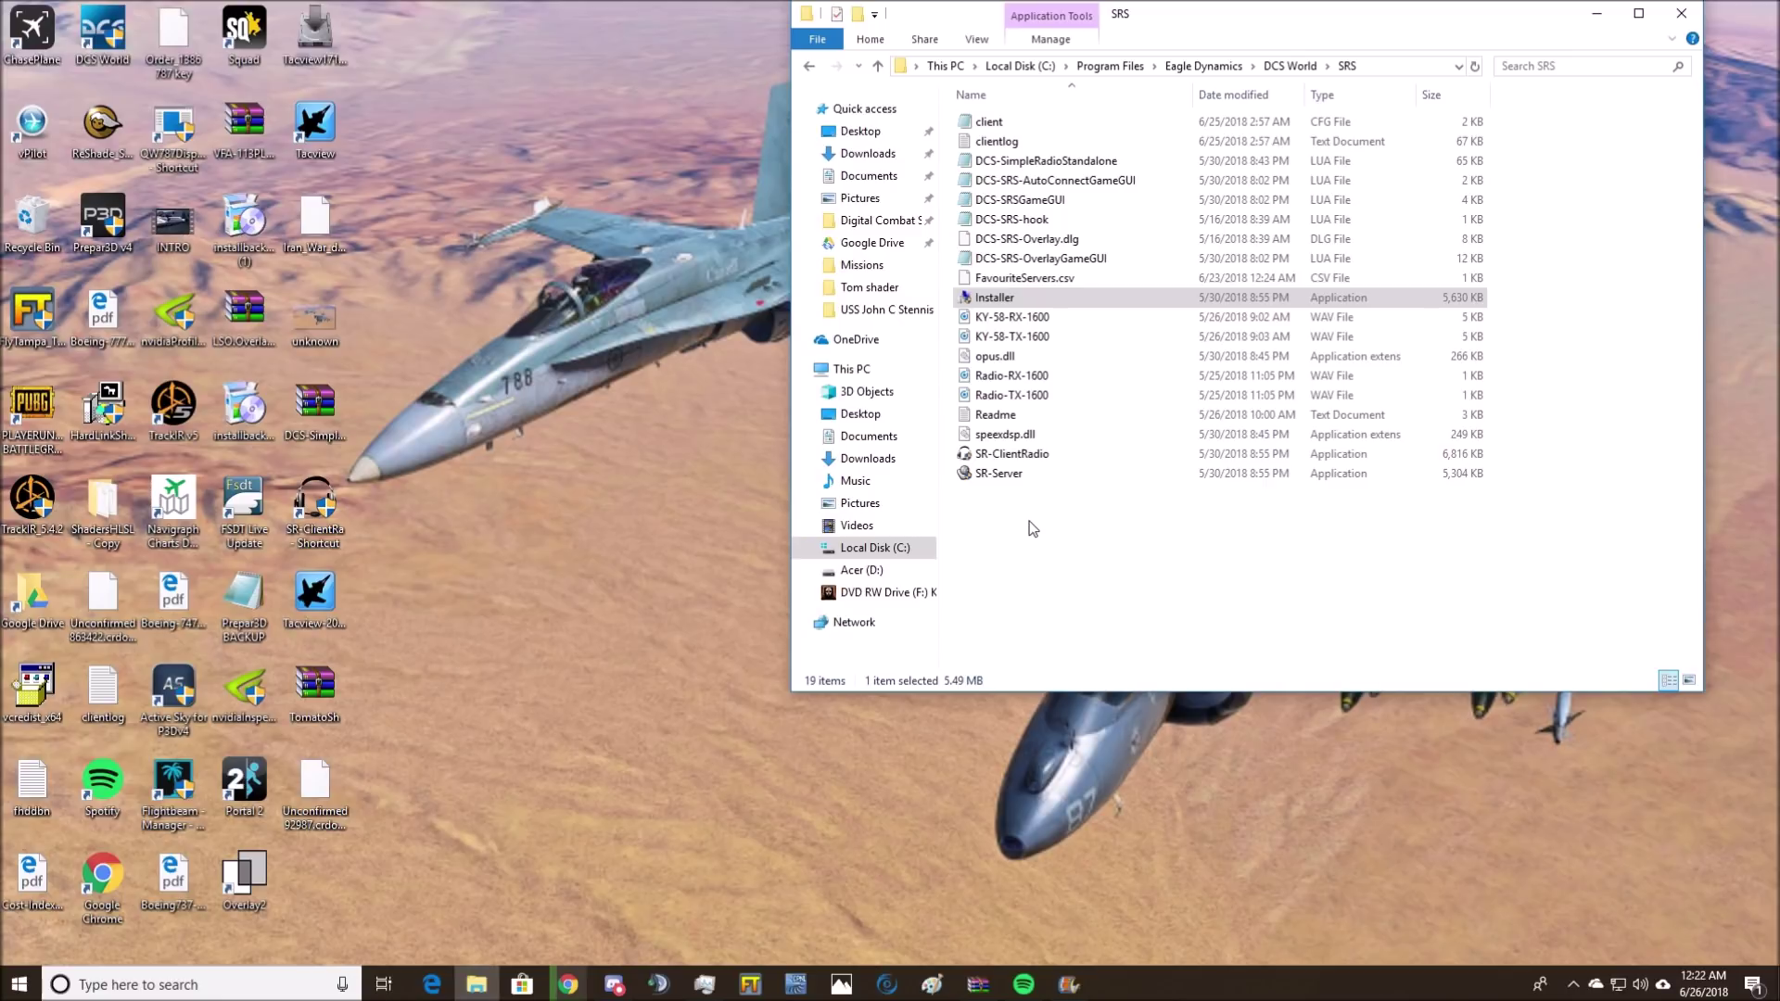
{"action": "mouse_move", "coordinate": [1023, 466]}
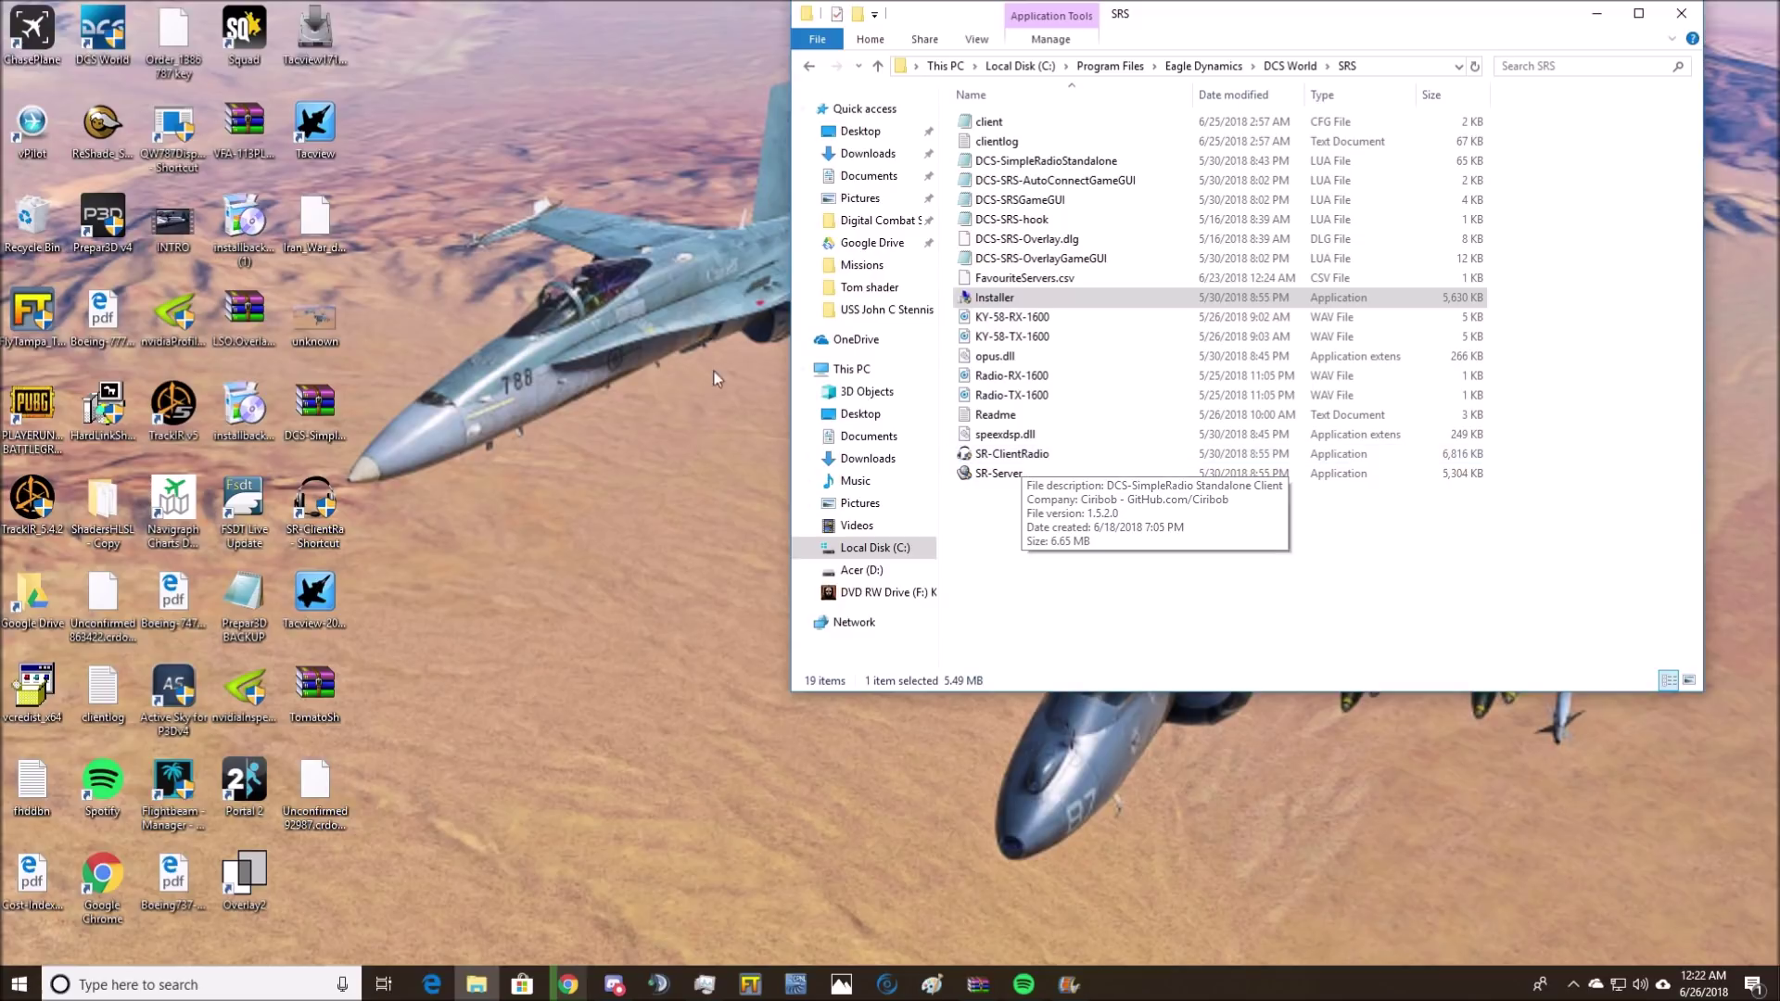
{"action": "double_click", "coordinate": [1008, 455]}
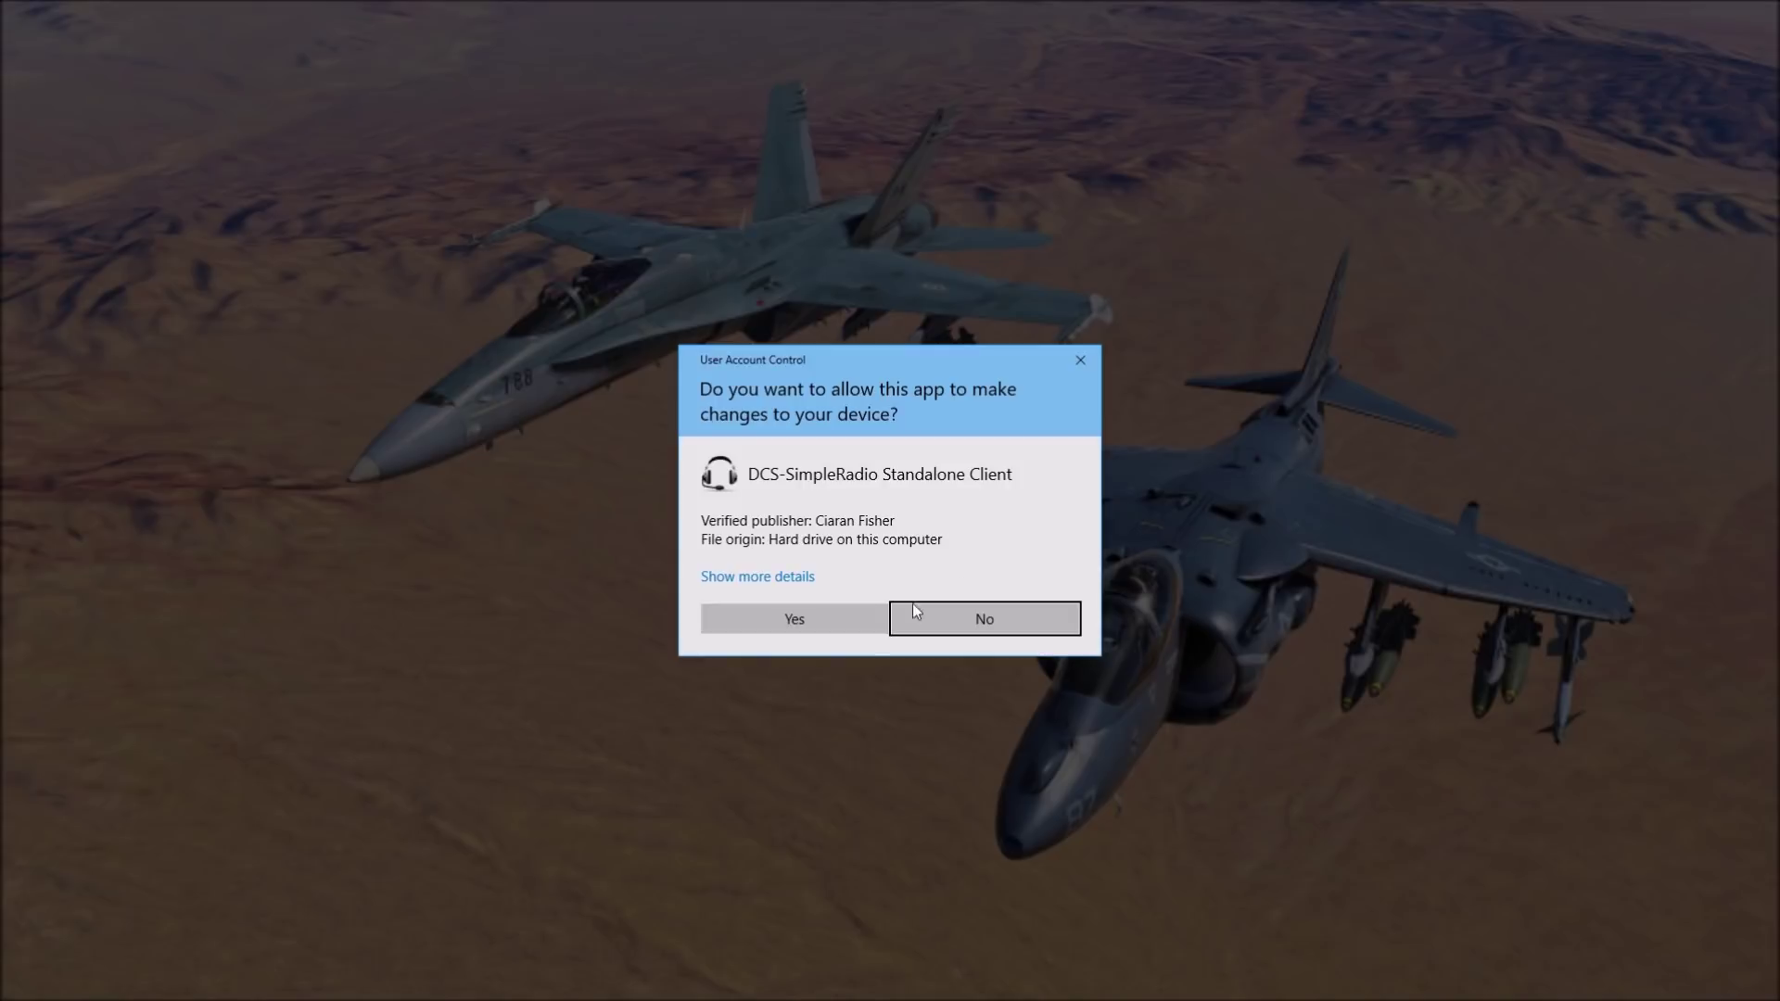
{"action": "left_click", "coordinate": [790, 628]}
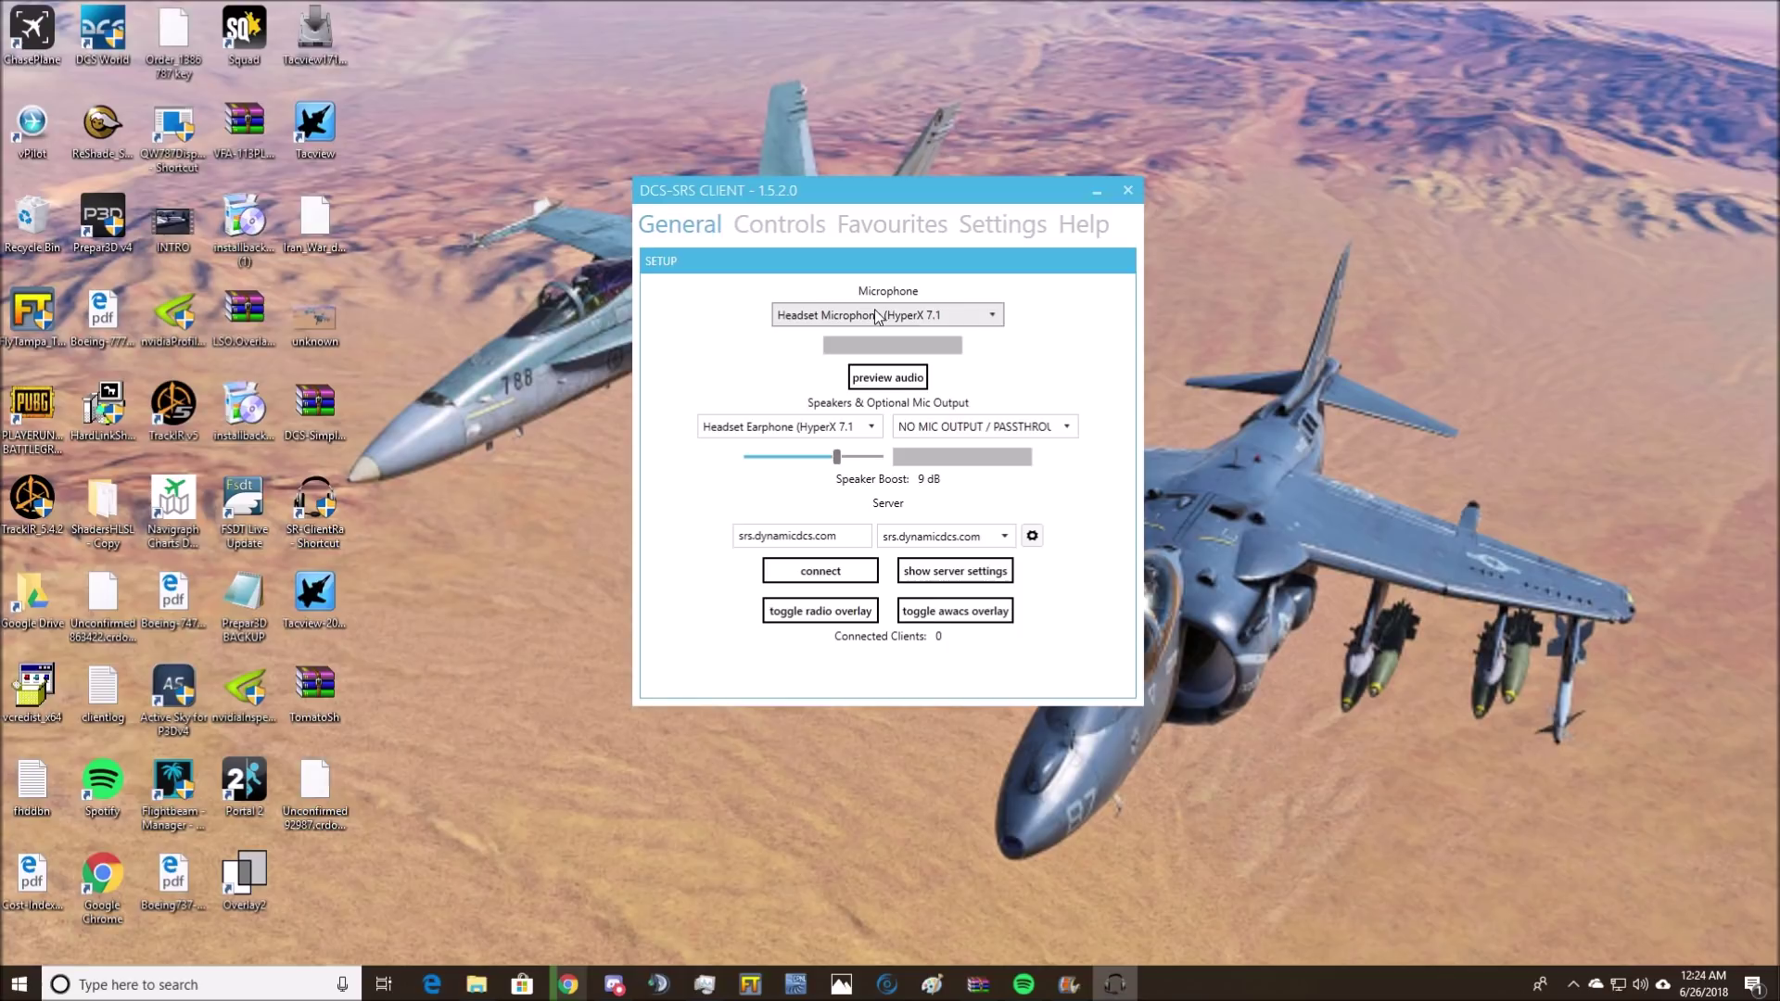
Select the HyperX 7.1 headset microphone and headset earphone as audio devices, with no mic output
{"action": "left_click", "coordinate": [867, 315]}
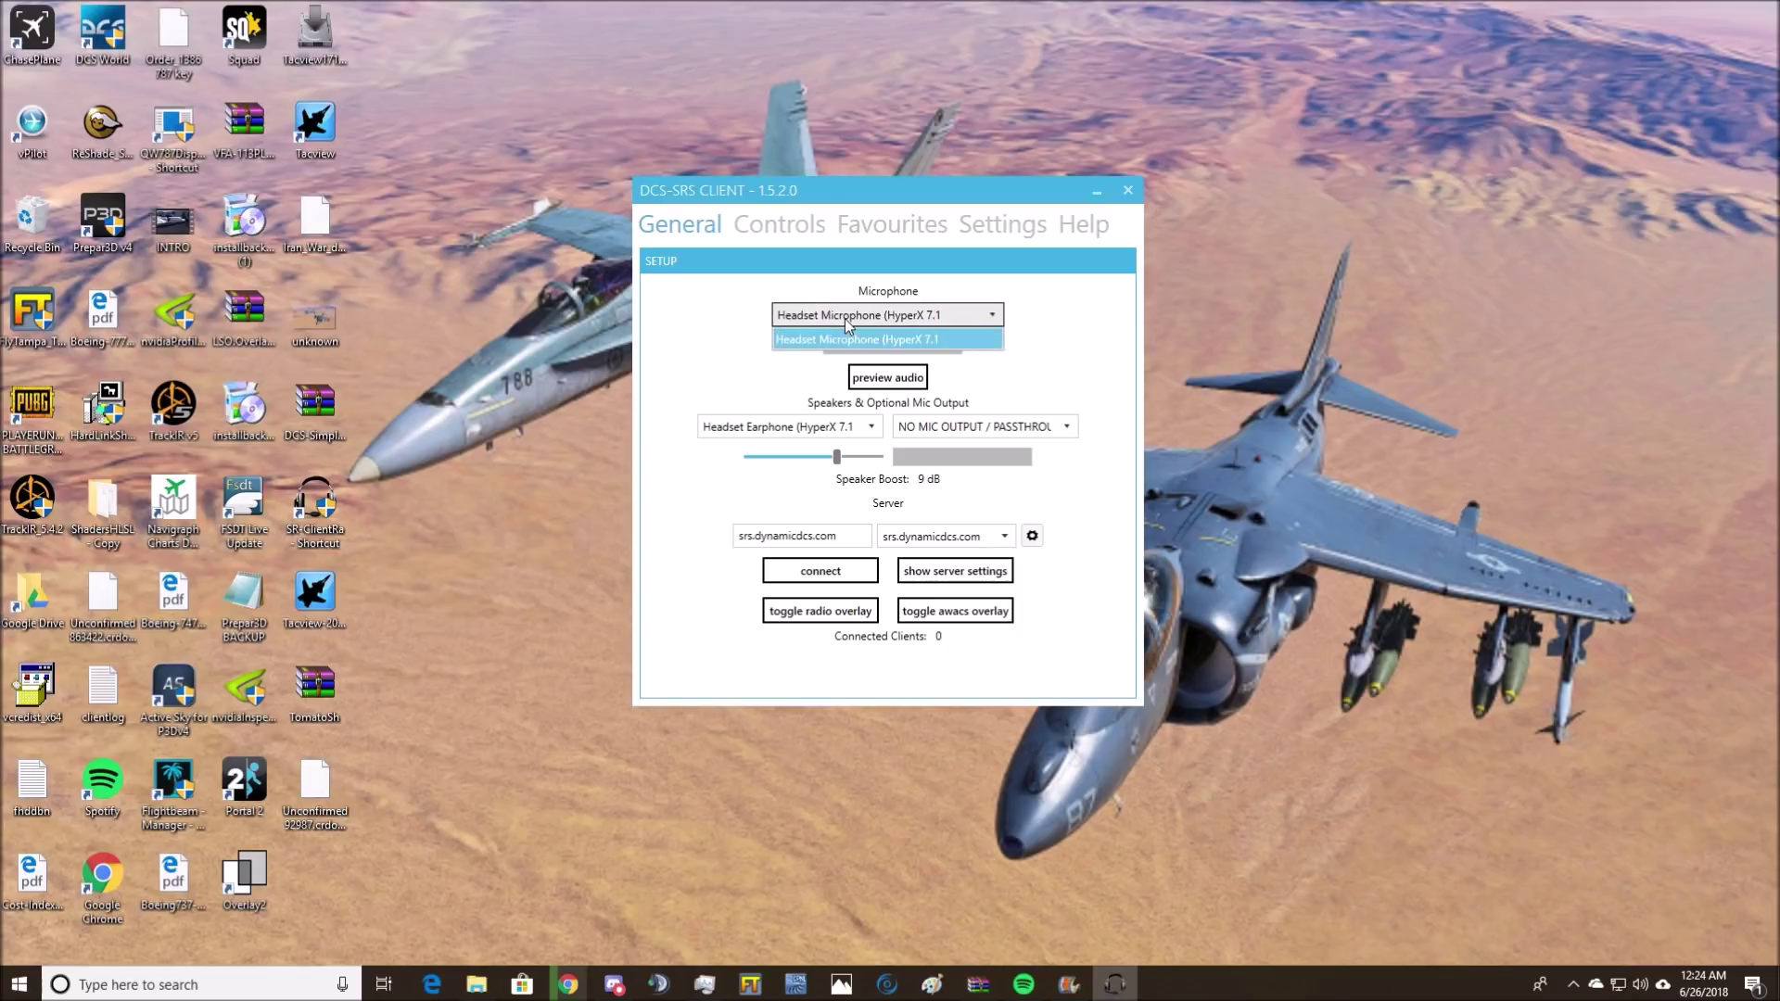
{"action": "left_click", "coordinate": [840, 335]}
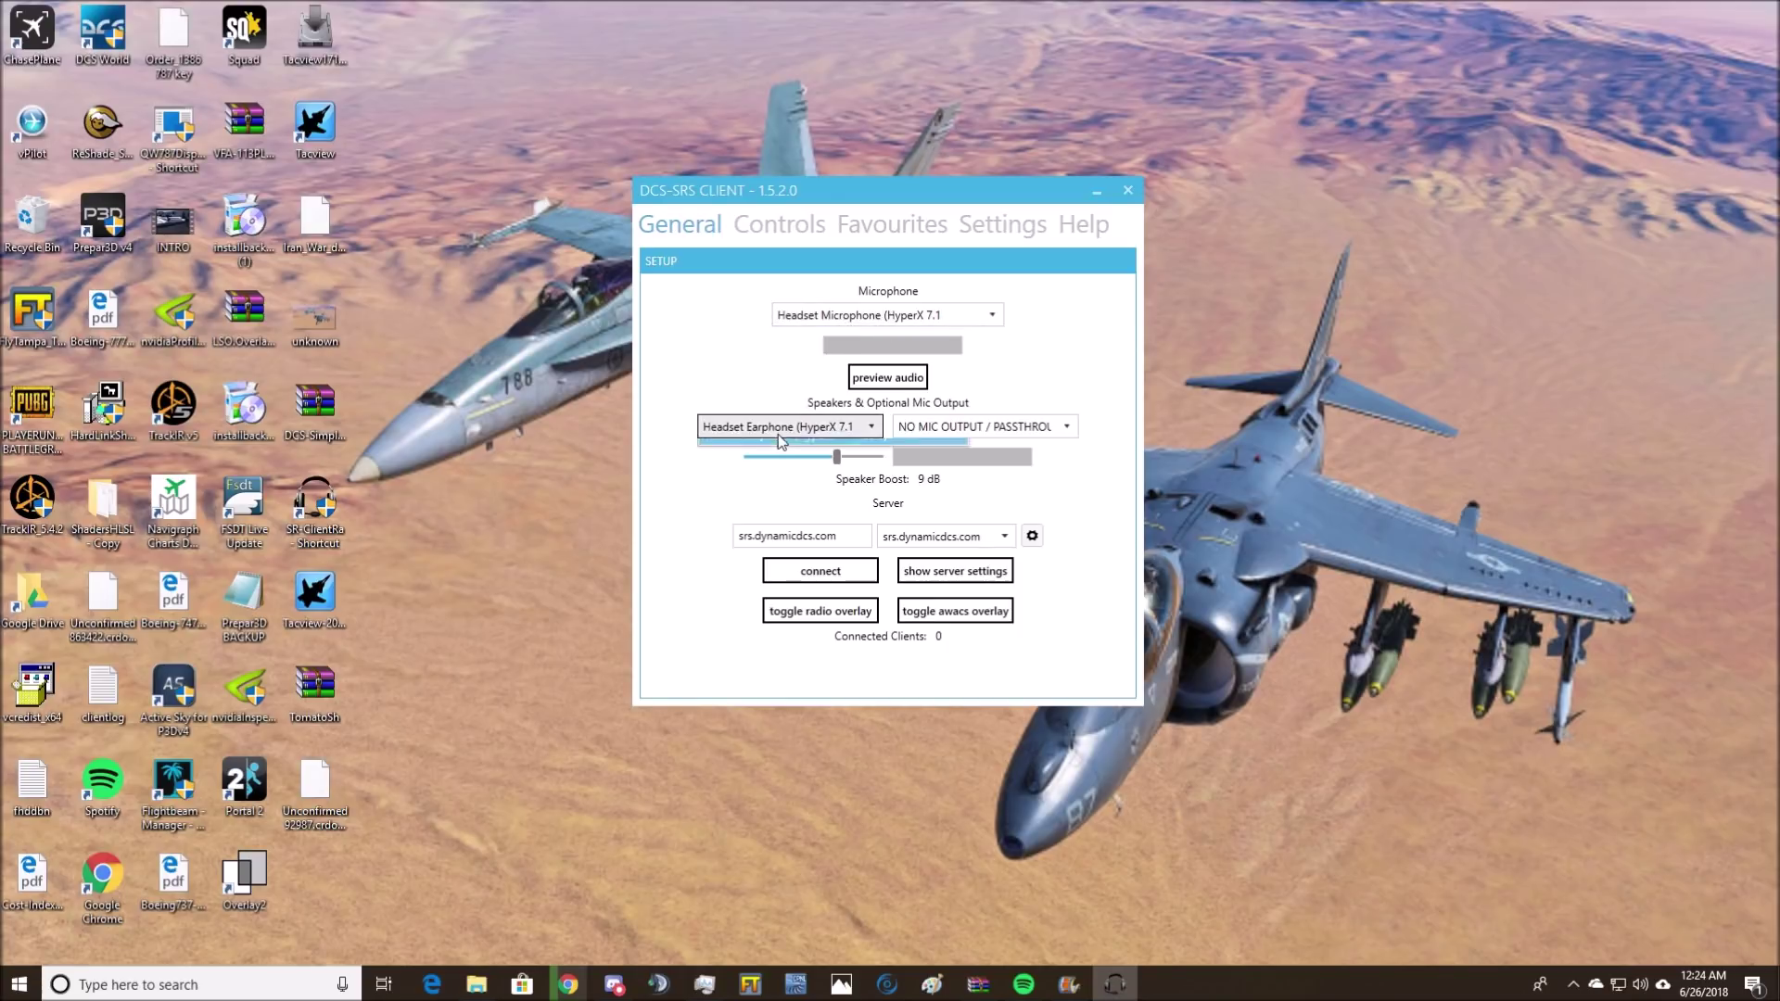
{"action": "left_click", "coordinate": [862, 414]}
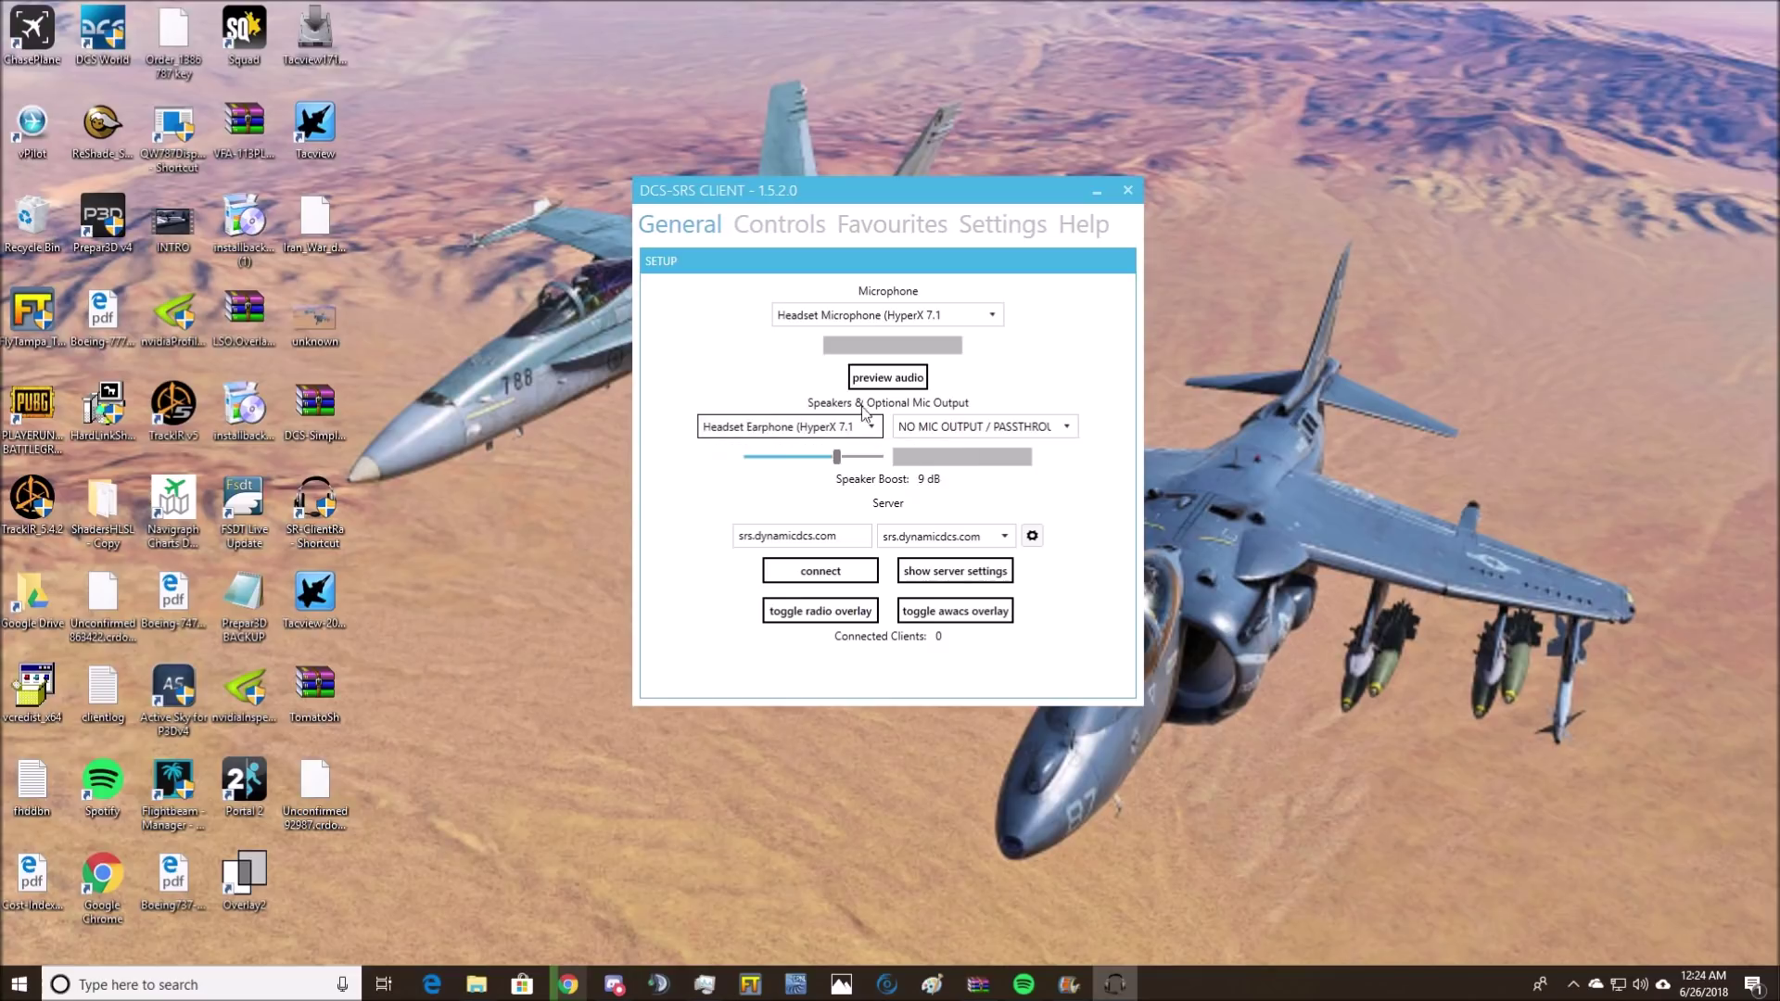
{"action": "left_click", "coordinate": [933, 433]}
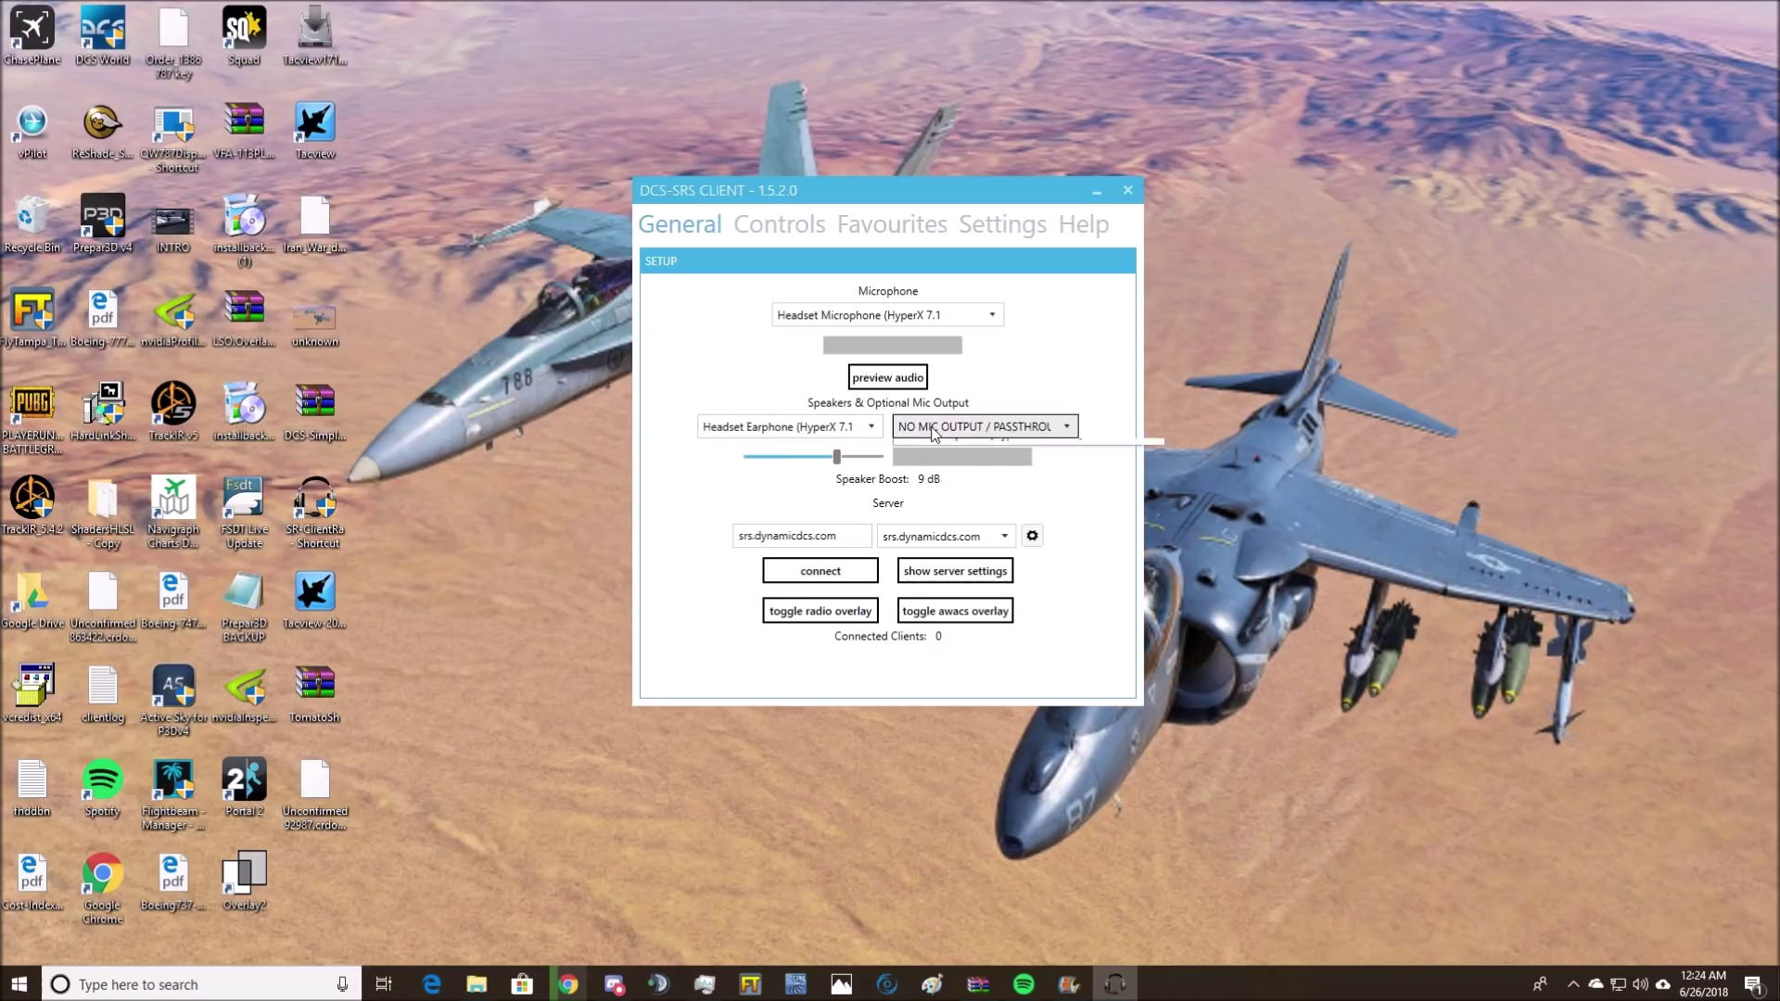
{"action": "left_click", "coordinate": [934, 433]}
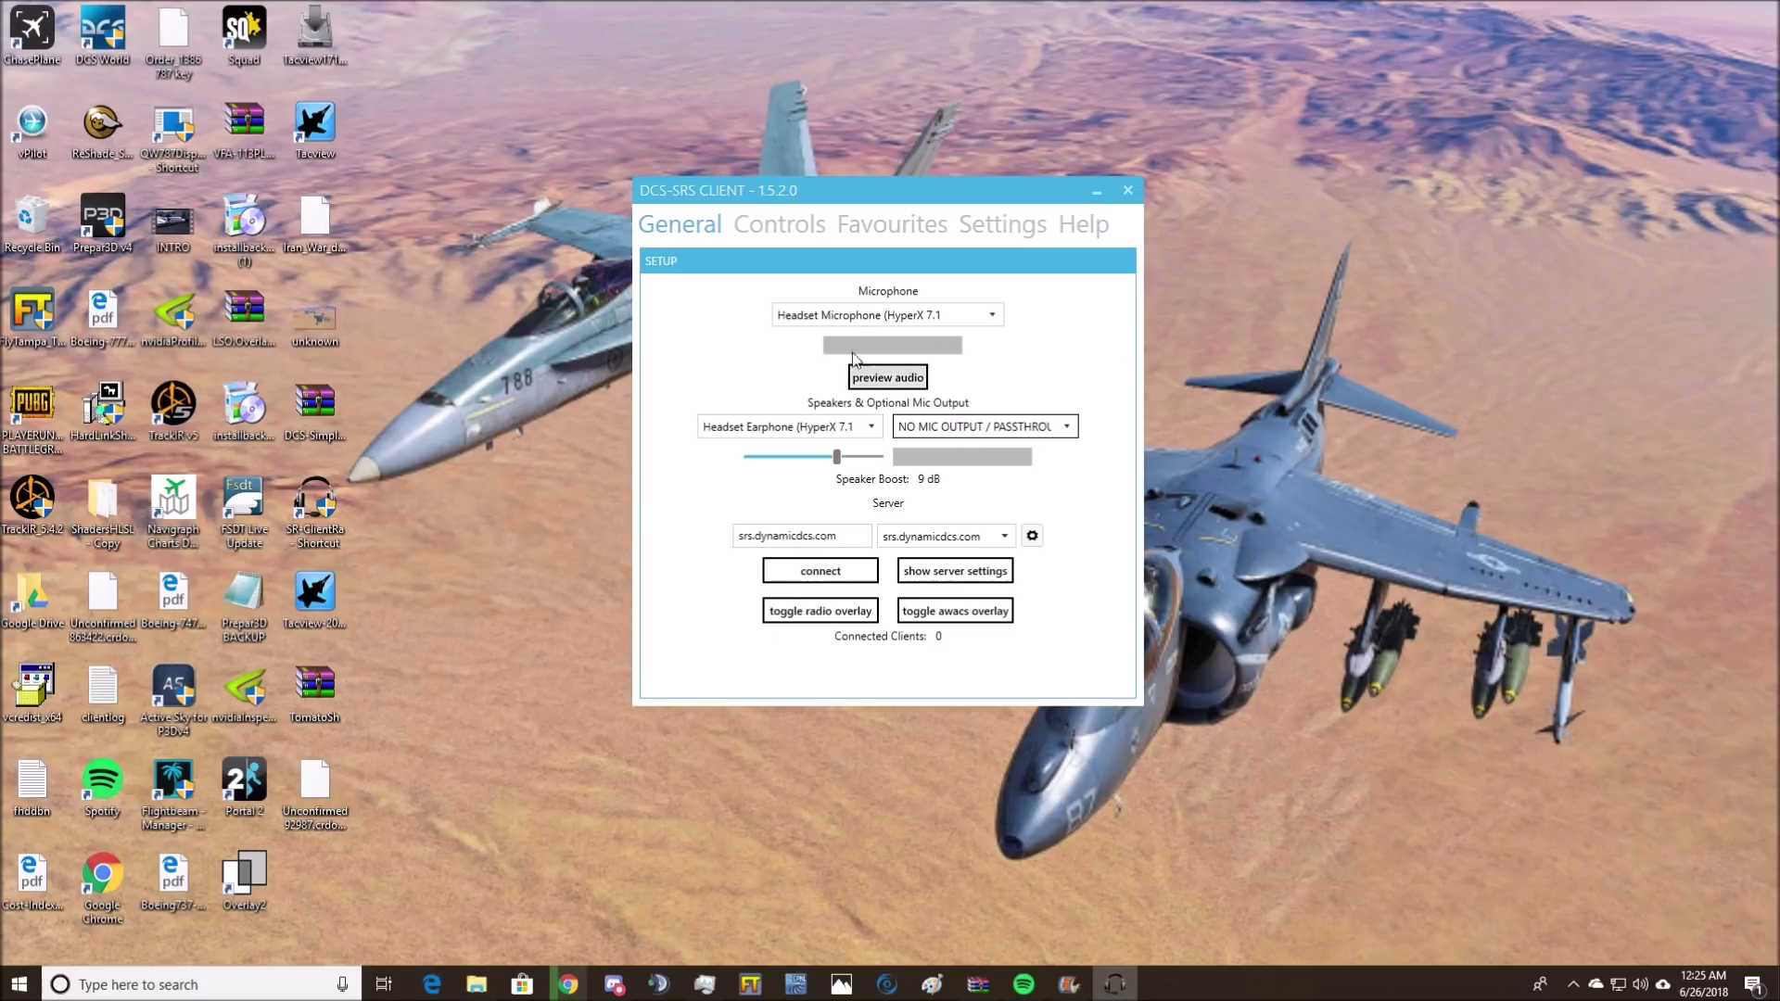
Replace the server address with srs.usa.16agr.com
{"action": "left_click_drag", "start_coordinate": [842, 536], "coordinate": [663, 551]}
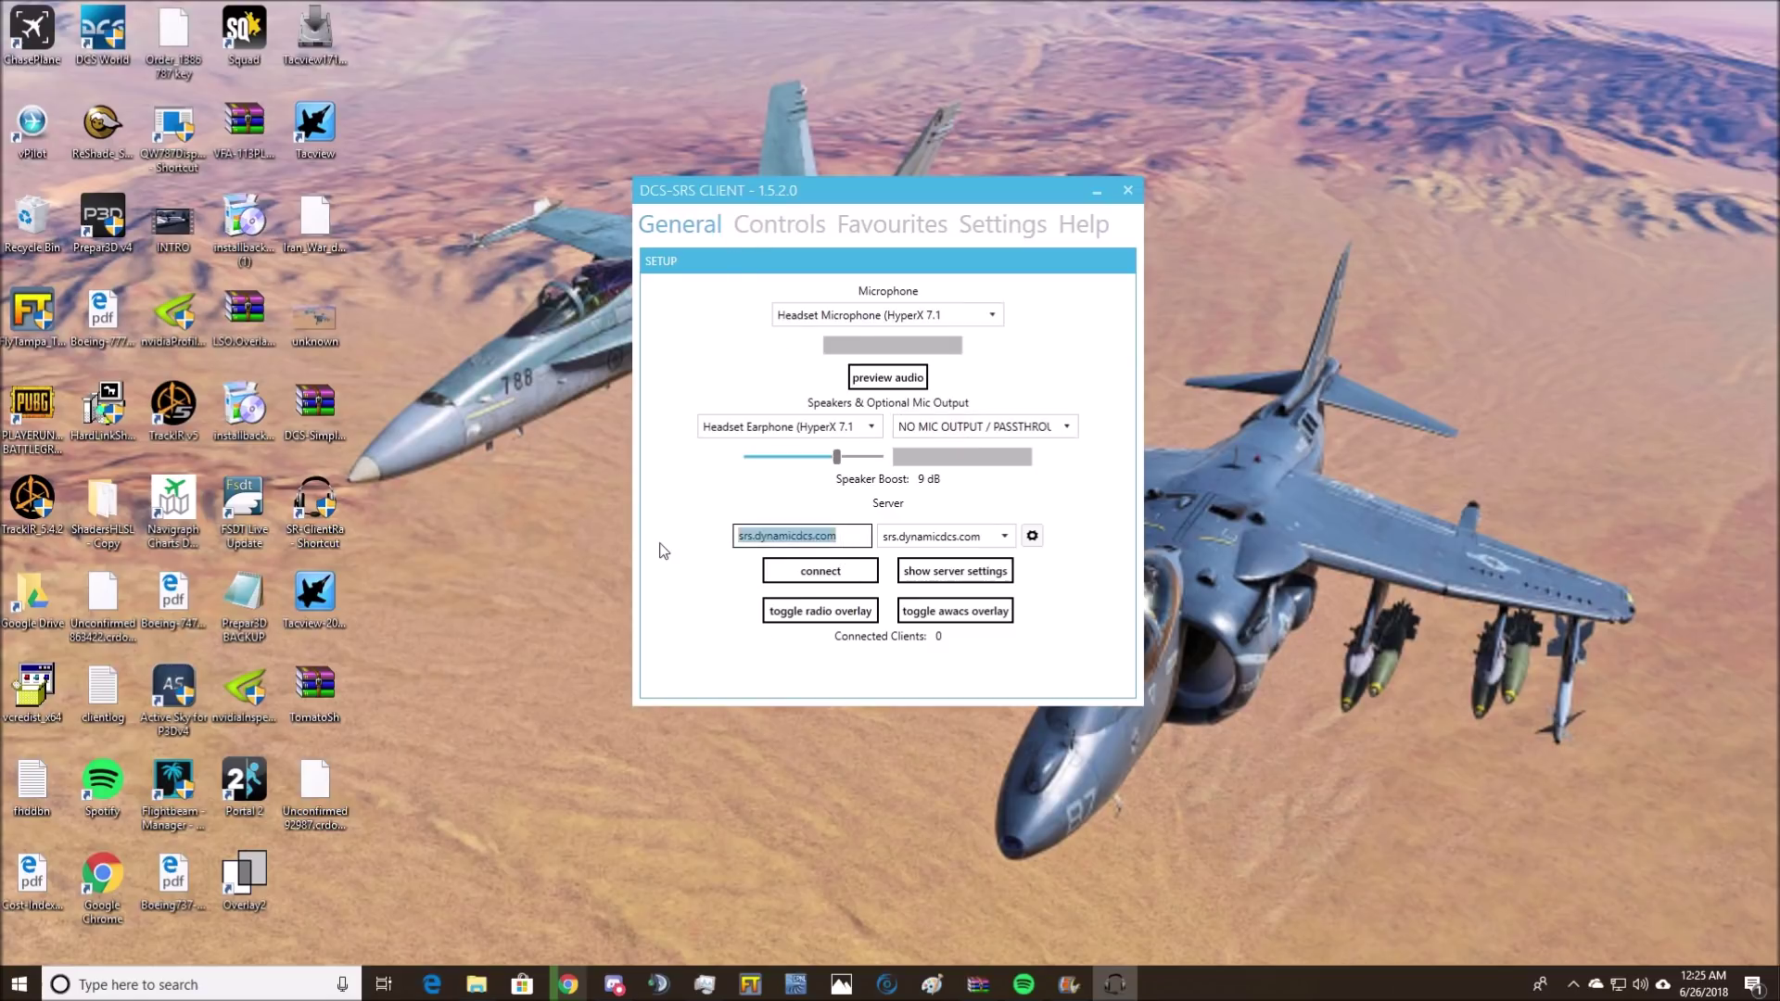
{"action": "type", "text": "srs.usa.16agr.com"}
{"action": "key", "text": "Tab"}
{"action": "key", "text": "shift+Tab"}
Review the control bindings for the radios, push to talk, overlay toggle and frequency changes
{"action": "left_click", "coordinate": [759, 229]}
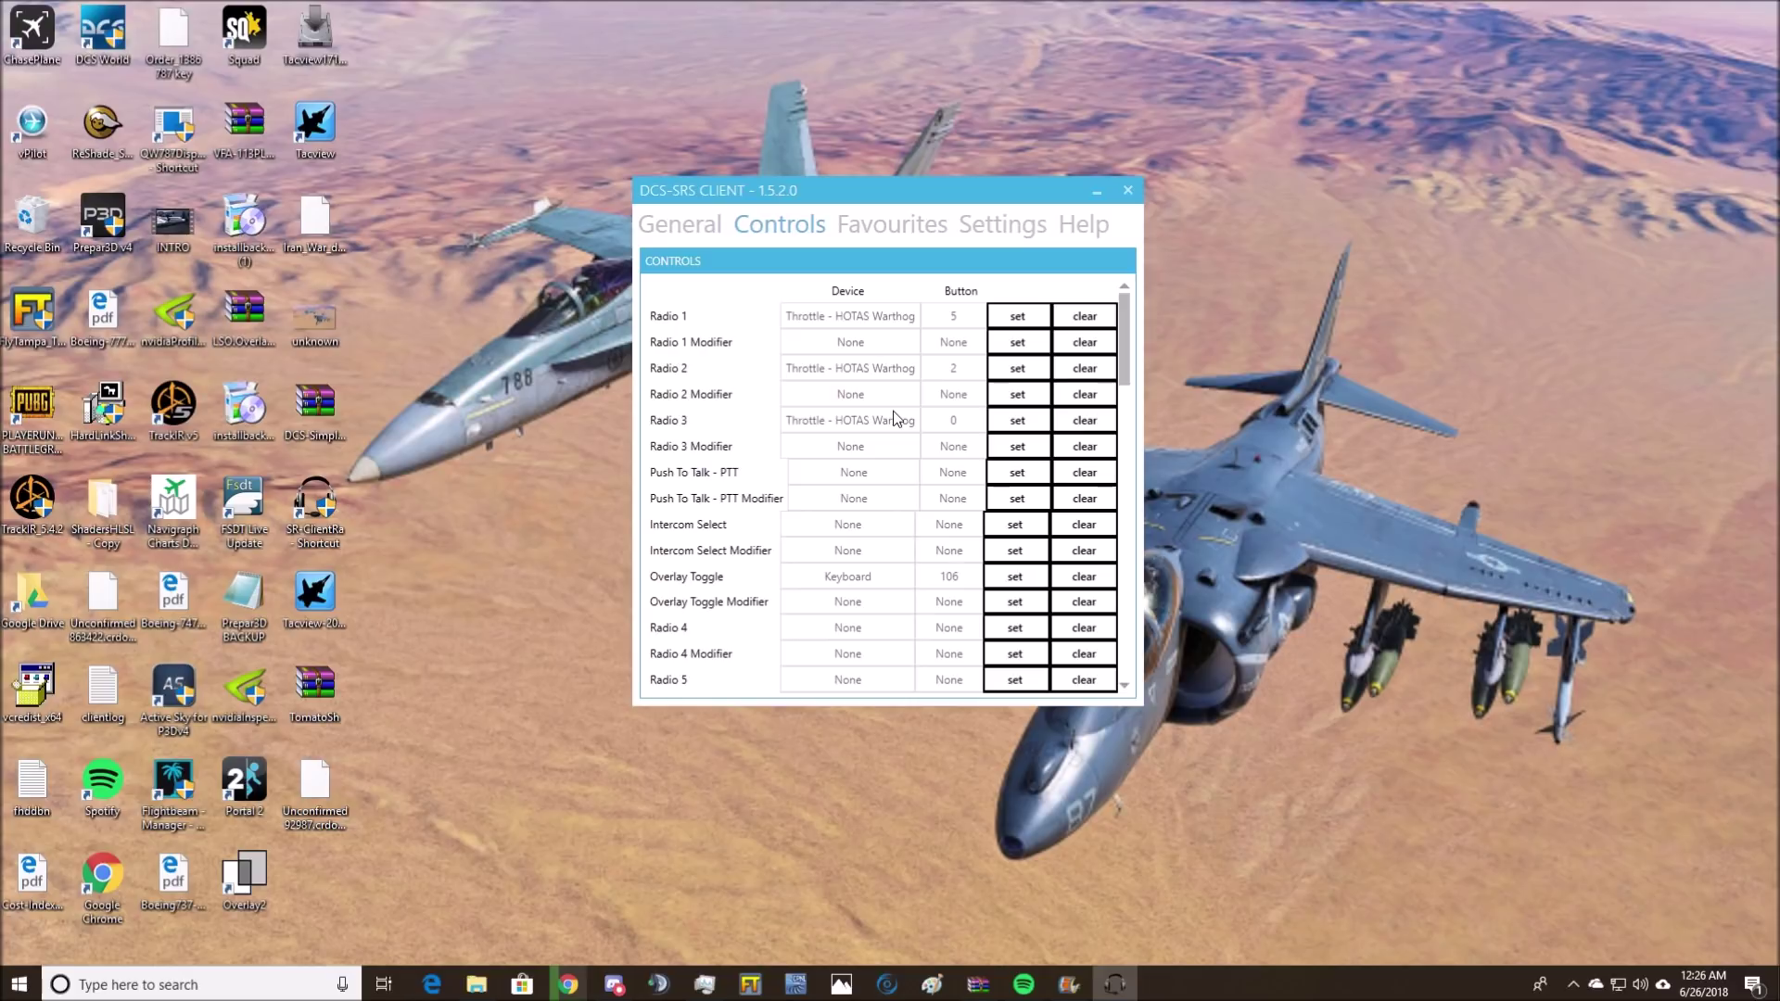
{"action": "scroll", "coordinate": [860, 411], "scroll_direction": "down", "scroll_amount": 2}
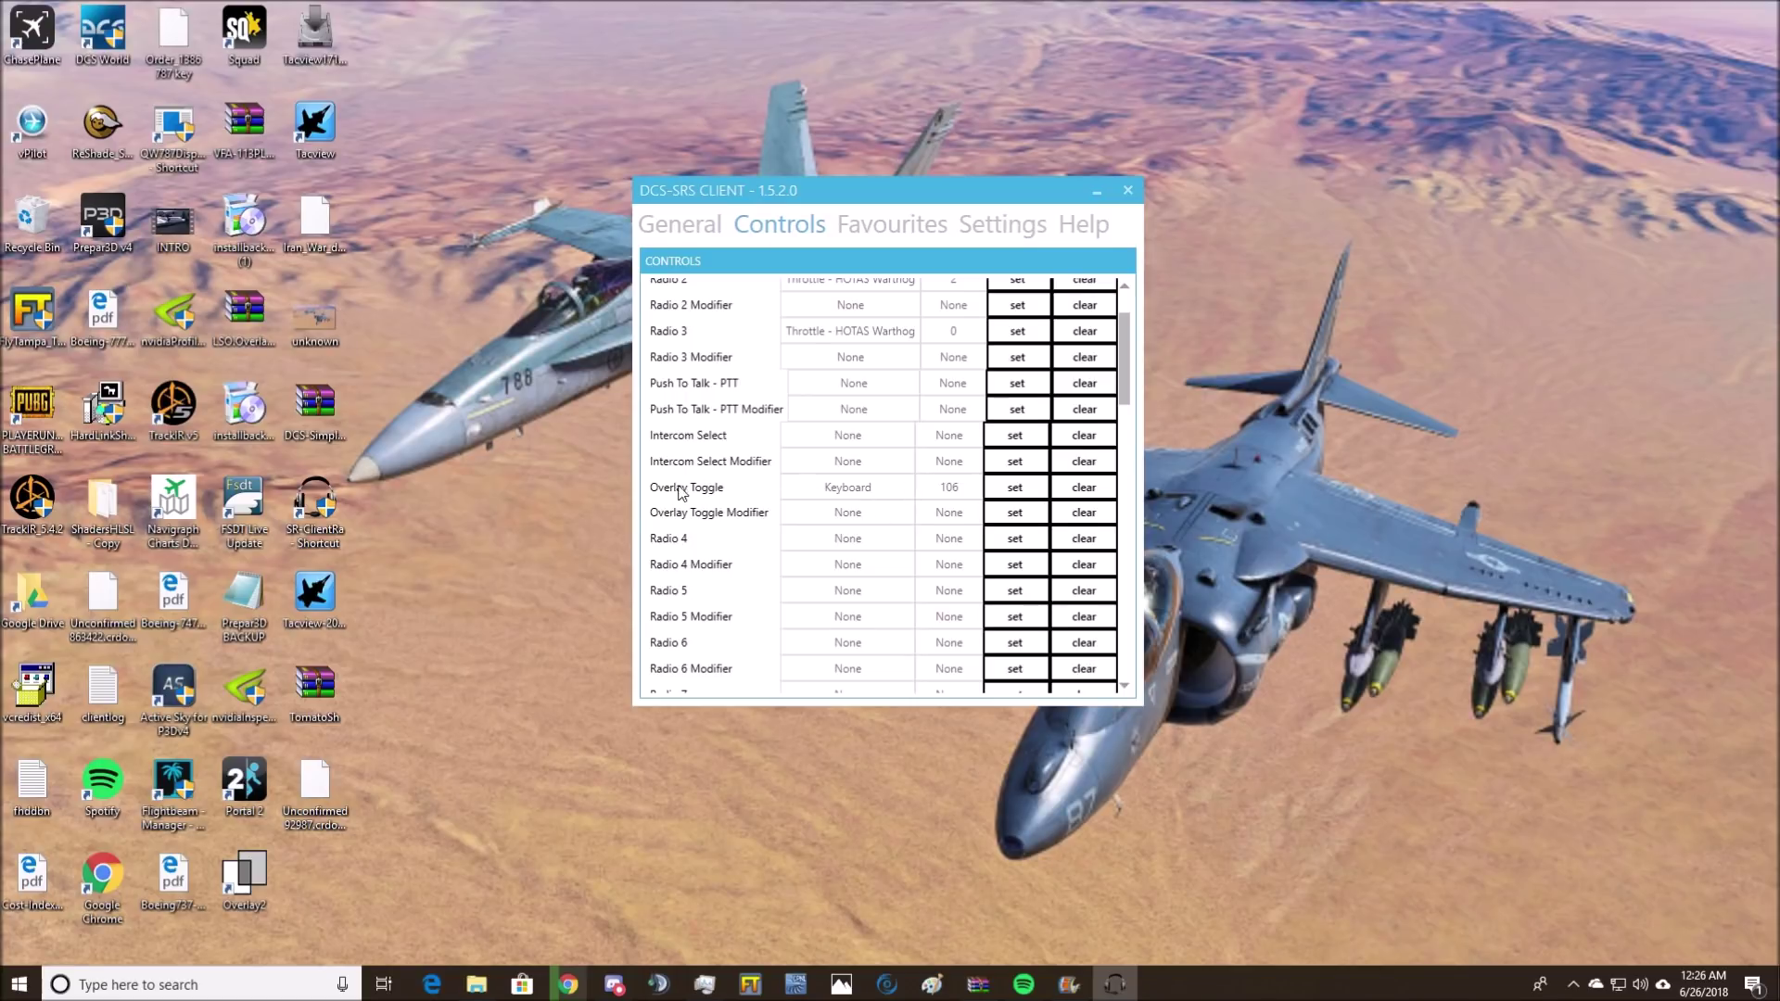
{"action": "scroll", "coordinate": [690, 494], "scroll_direction": "down", "scroll_amount": 10}
{"action": "scroll", "coordinate": [702, 495], "scroll_direction": "up", "scroll_amount": 5}
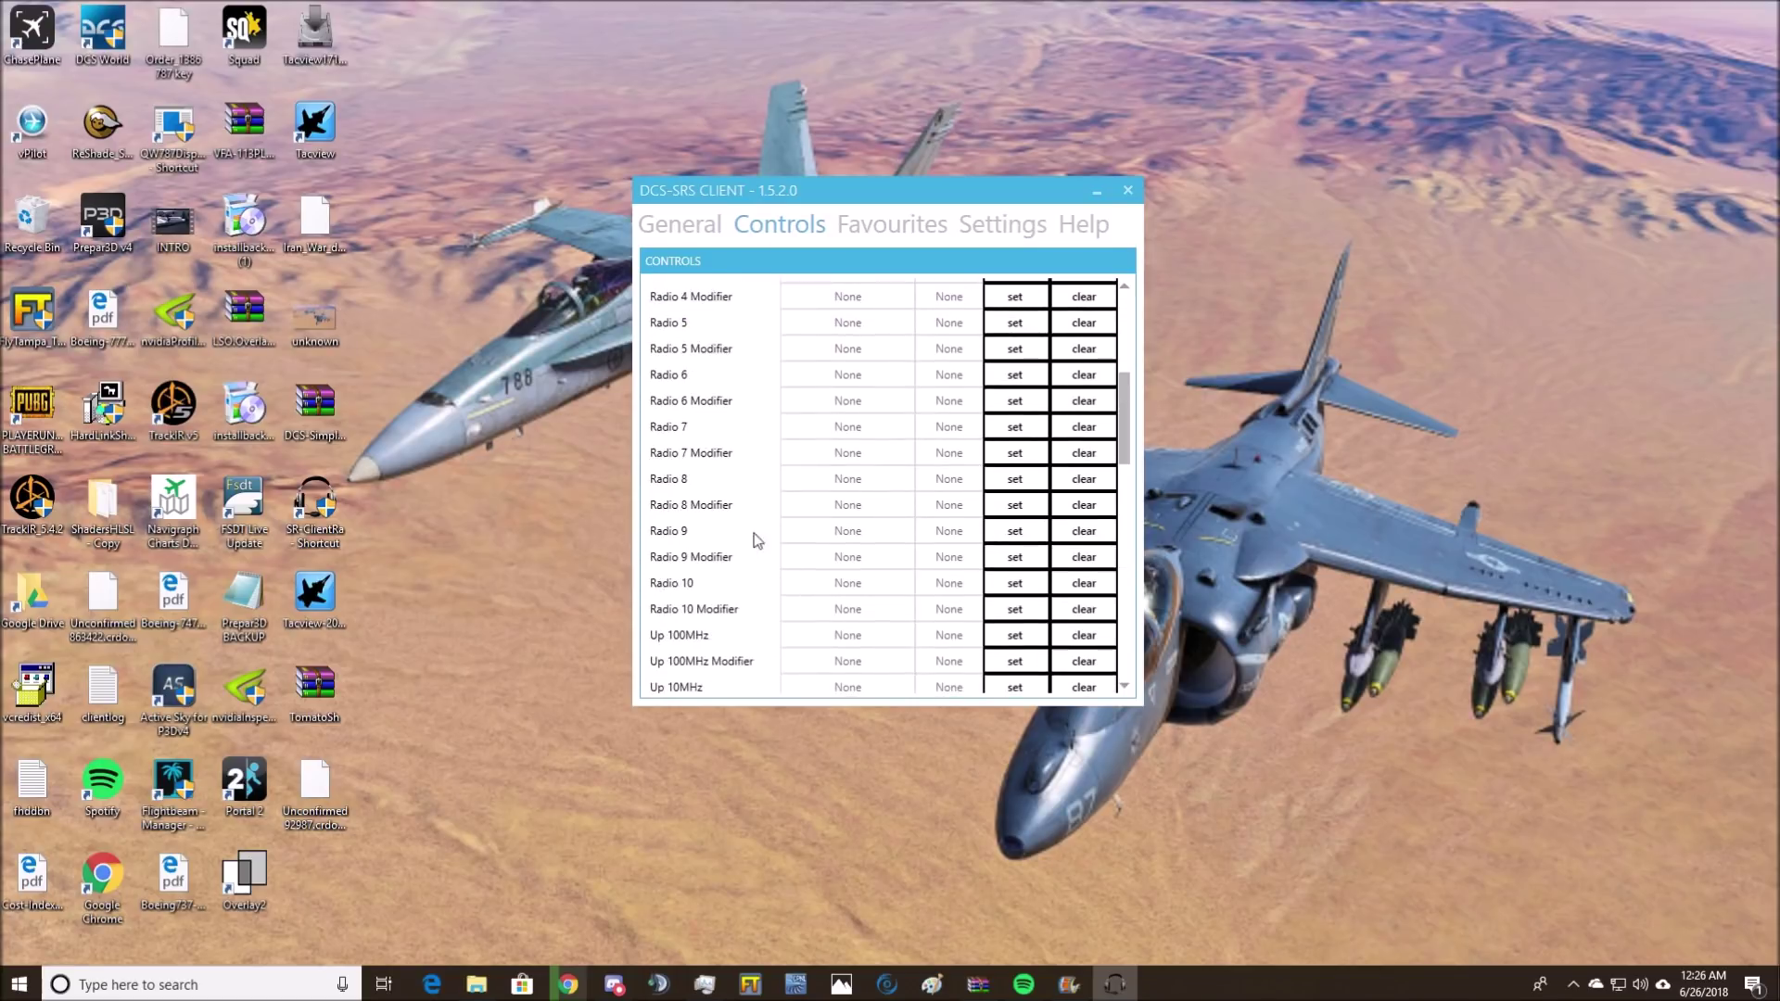
{"action": "scroll", "coordinate": [778, 561], "scroll_direction": "down", "scroll_amount": 15}
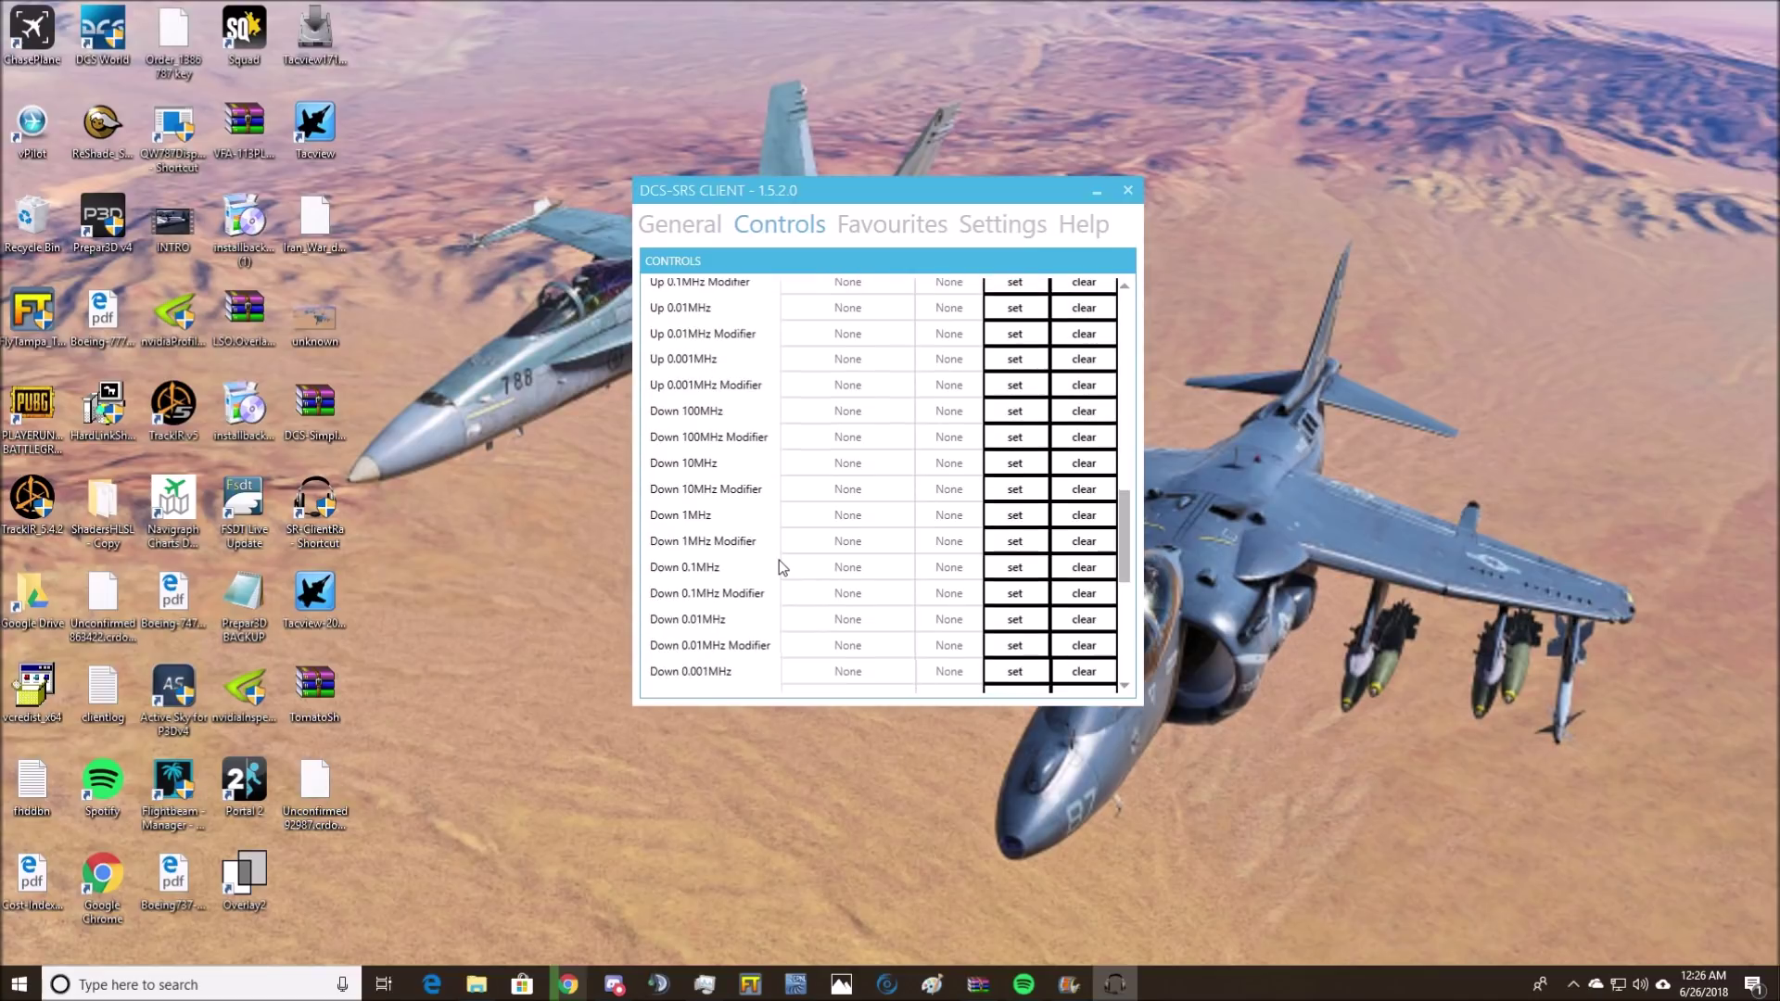
{"action": "scroll", "coordinate": [779, 560], "scroll_direction": "down", "scroll_amount": 3}
{"action": "scroll", "coordinate": [778, 560], "scroll_direction": "up", "scroll_amount": 20}
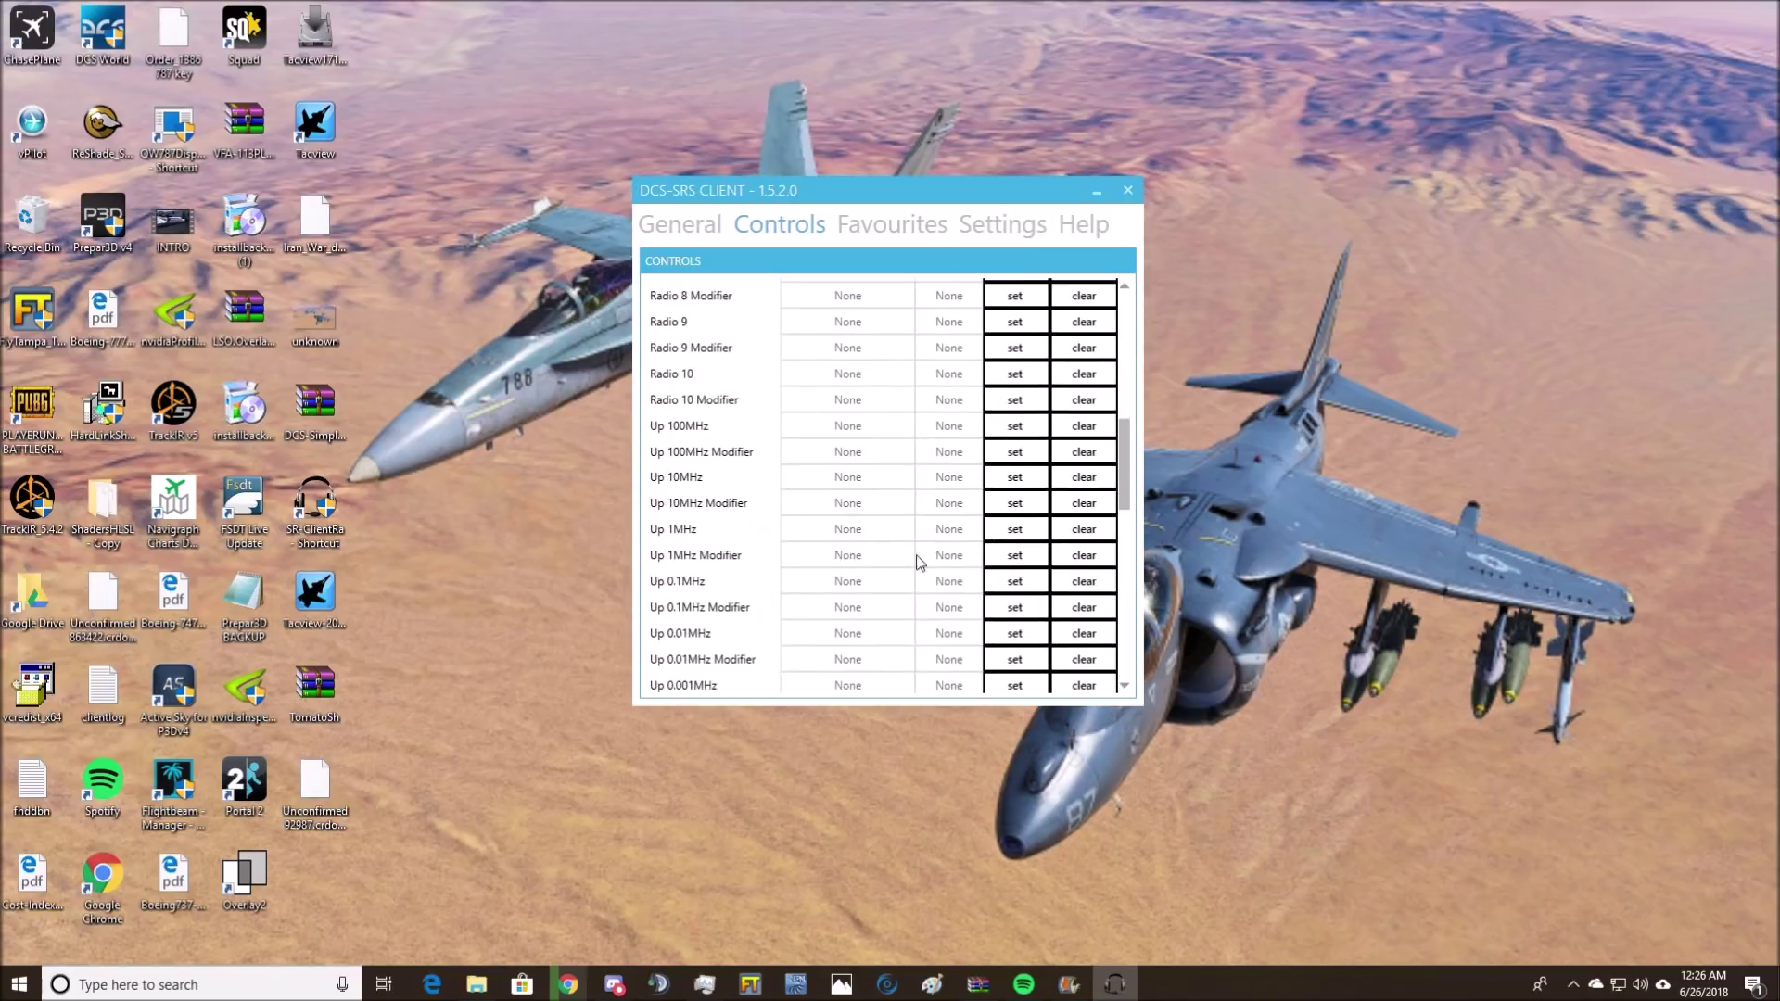
Look over the favourite servers list and review the client settings, including radio effects, push-to-talk options and radio audio channels
{"action": "left_click", "coordinate": [892, 226]}
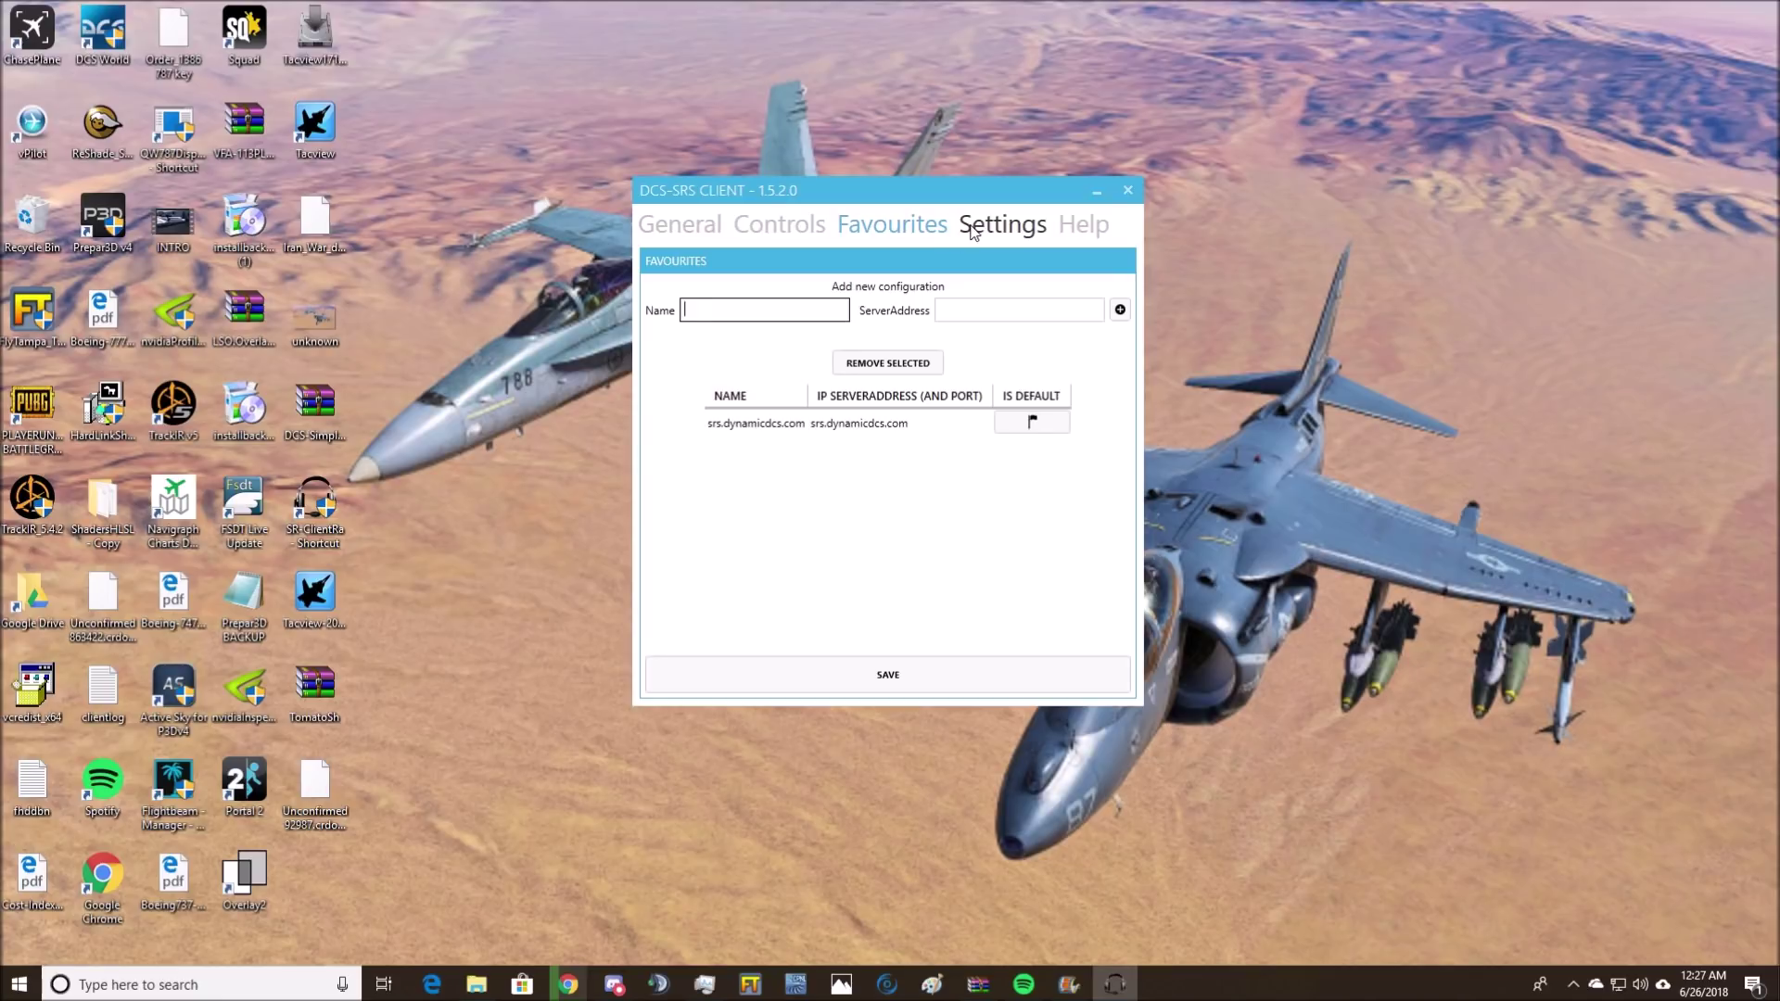
{"action": "left_click", "coordinate": [973, 227]}
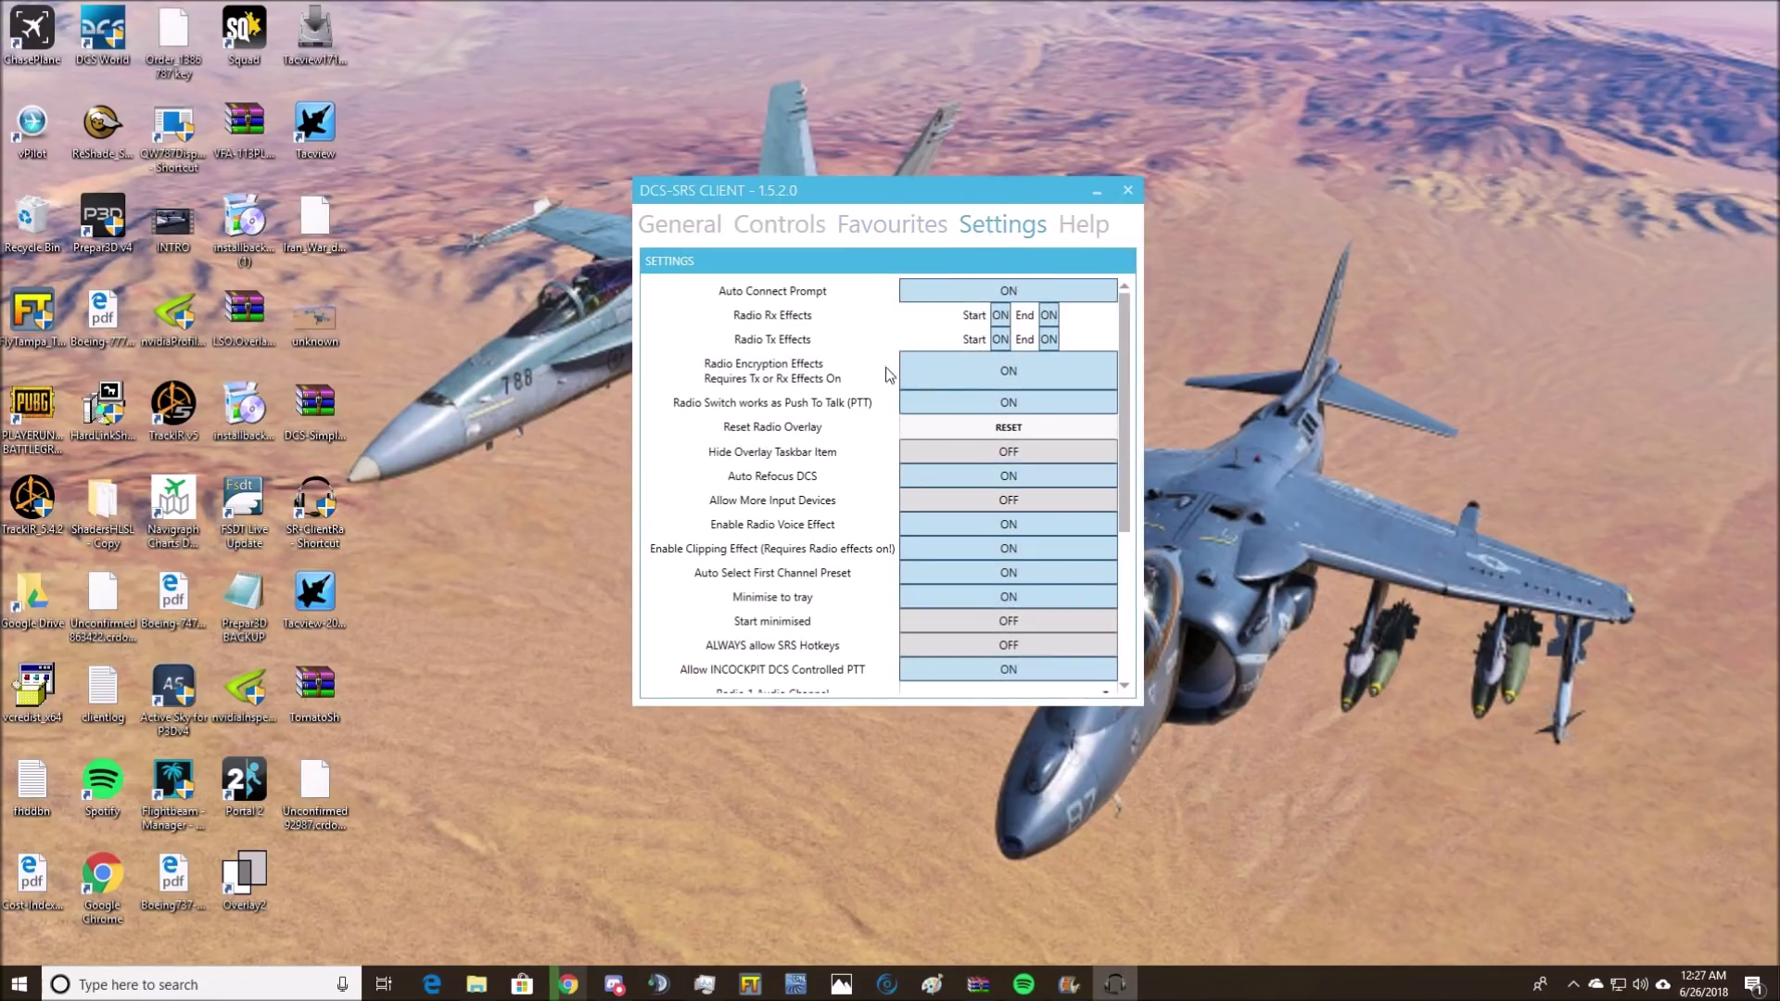
{"action": "scroll", "coordinate": [871, 371], "scroll_direction": "down", "scroll_amount": 3}
{"action": "scroll", "coordinate": [870, 371], "scroll_direction": "up", "scroll_amount": 3}
{"action": "scroll", "coordinate": [862, 491], "scroll_direction": "down", "scroll_amount": 5}
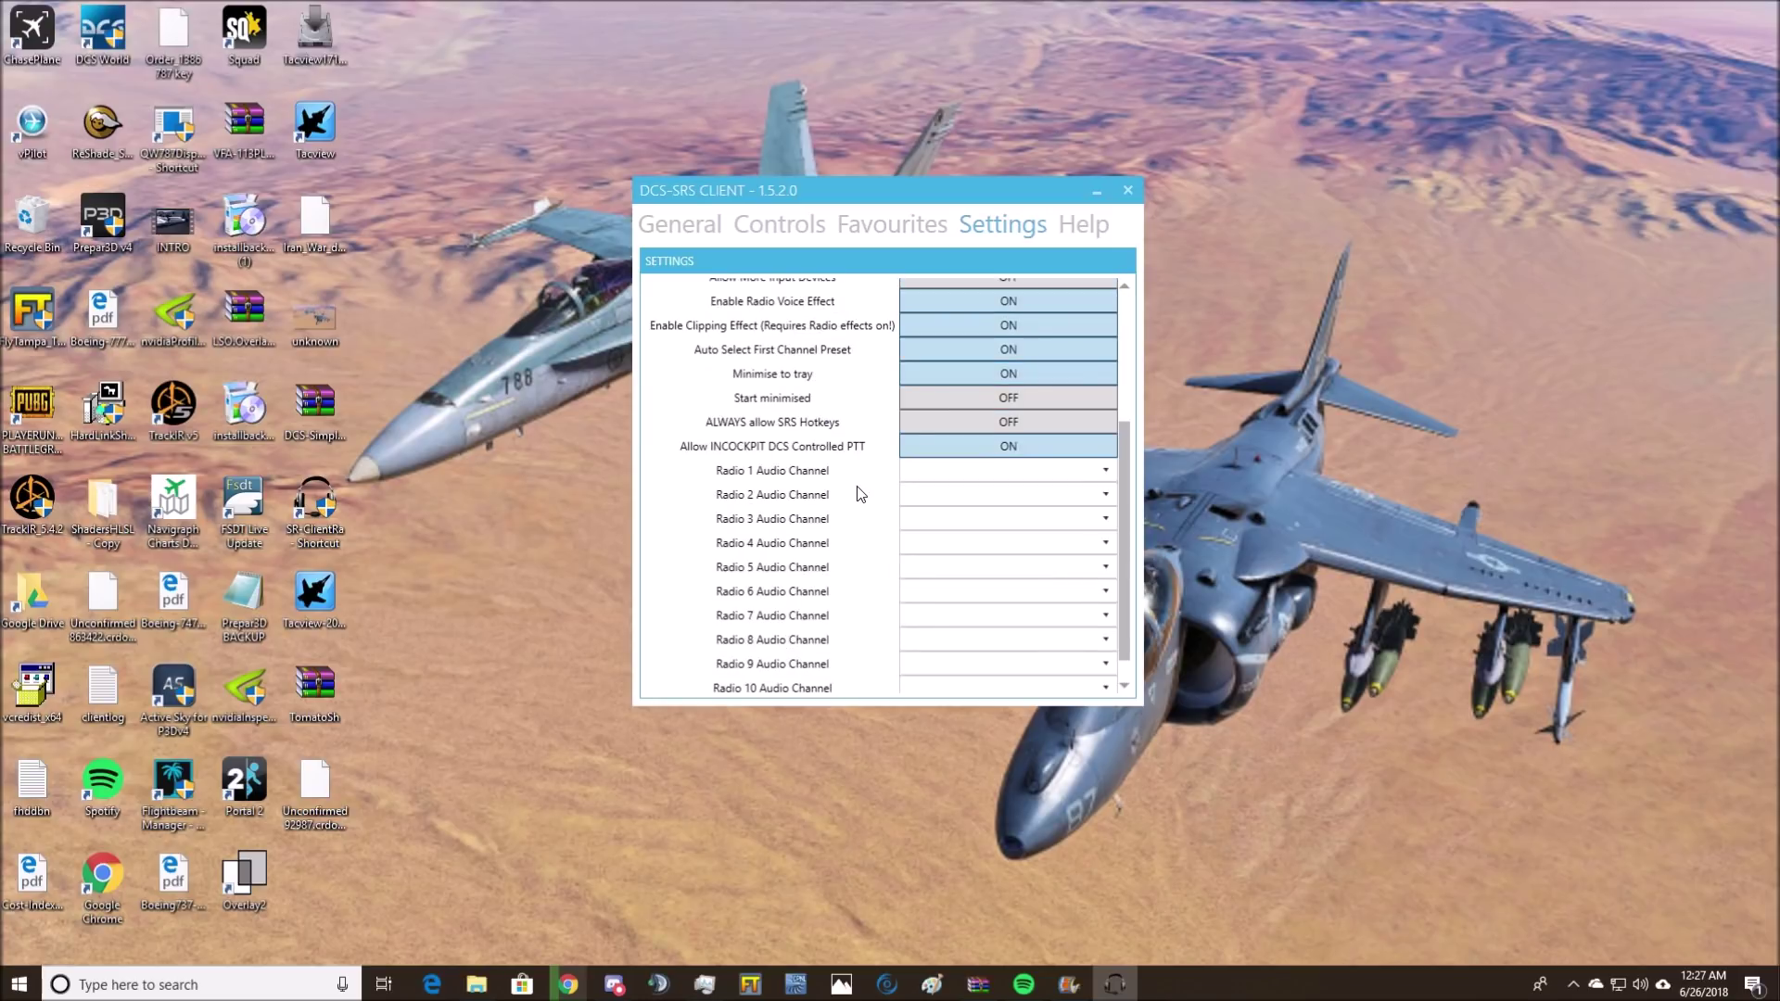
{"action": "scroll", "coordinate": [861, 493], "scroll_direction": "up", "scroll_amount": 3}
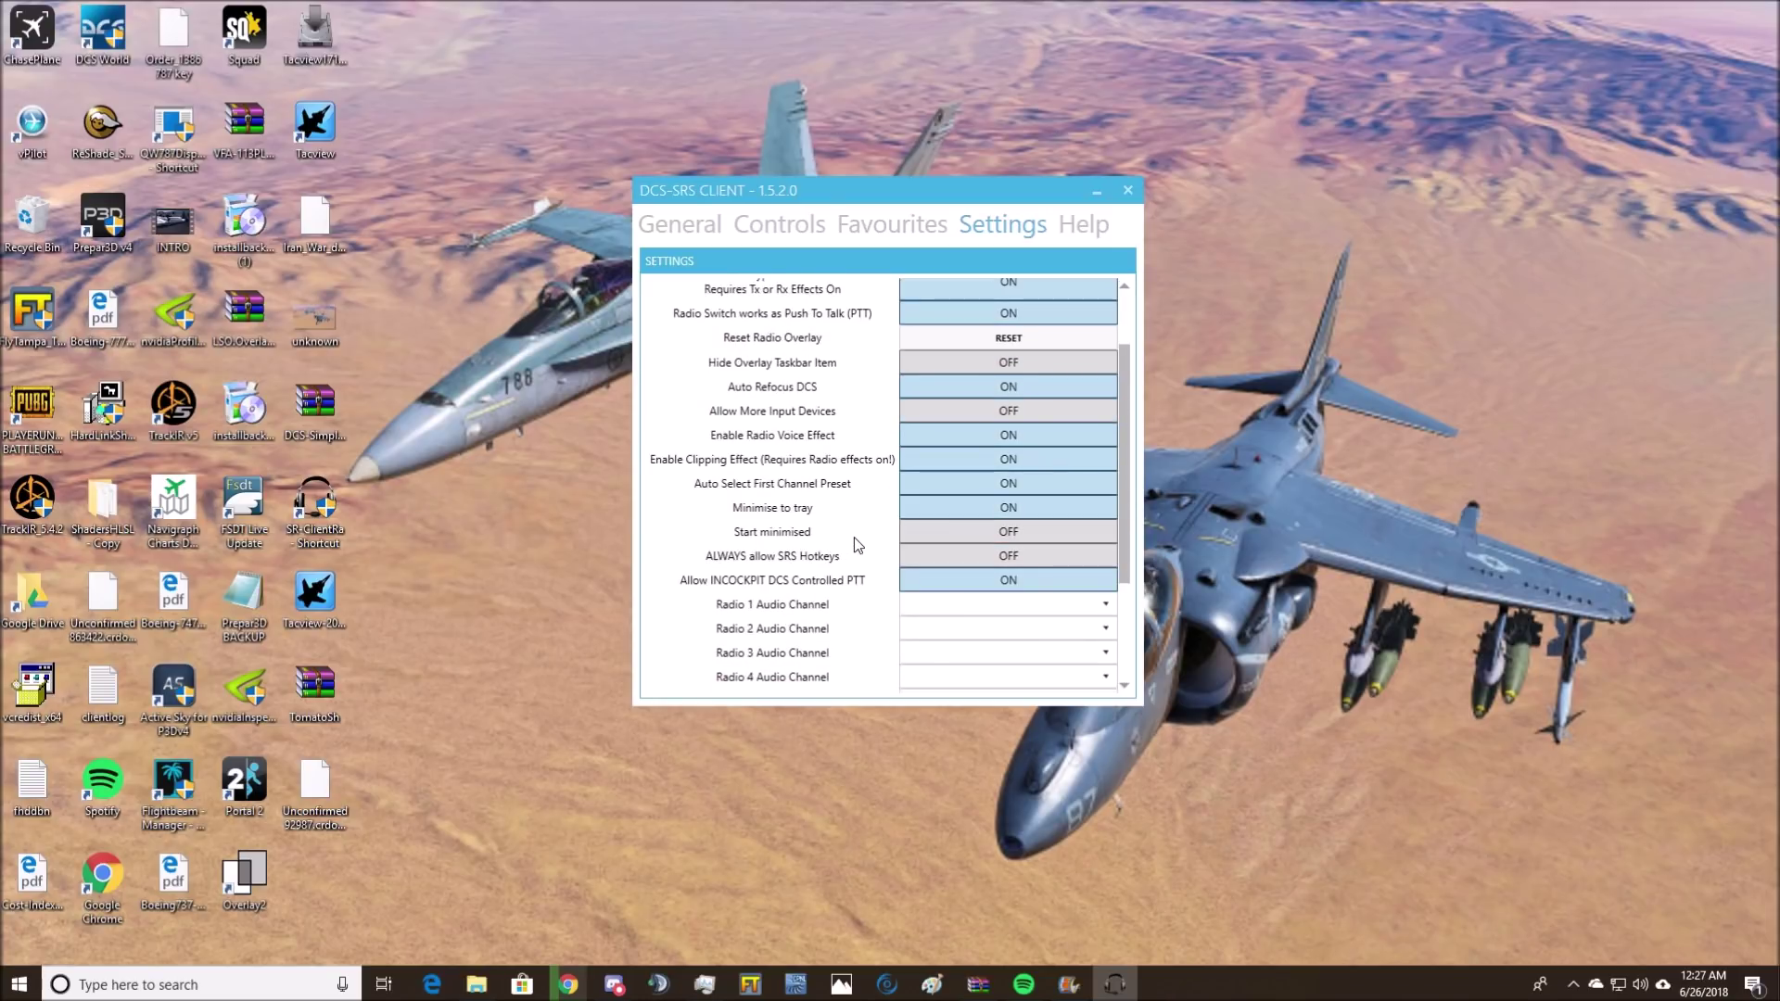
{"action": "scroll", "coordinate": [858, 539], "scroll_direction": "up", "scroll_amount": 1}
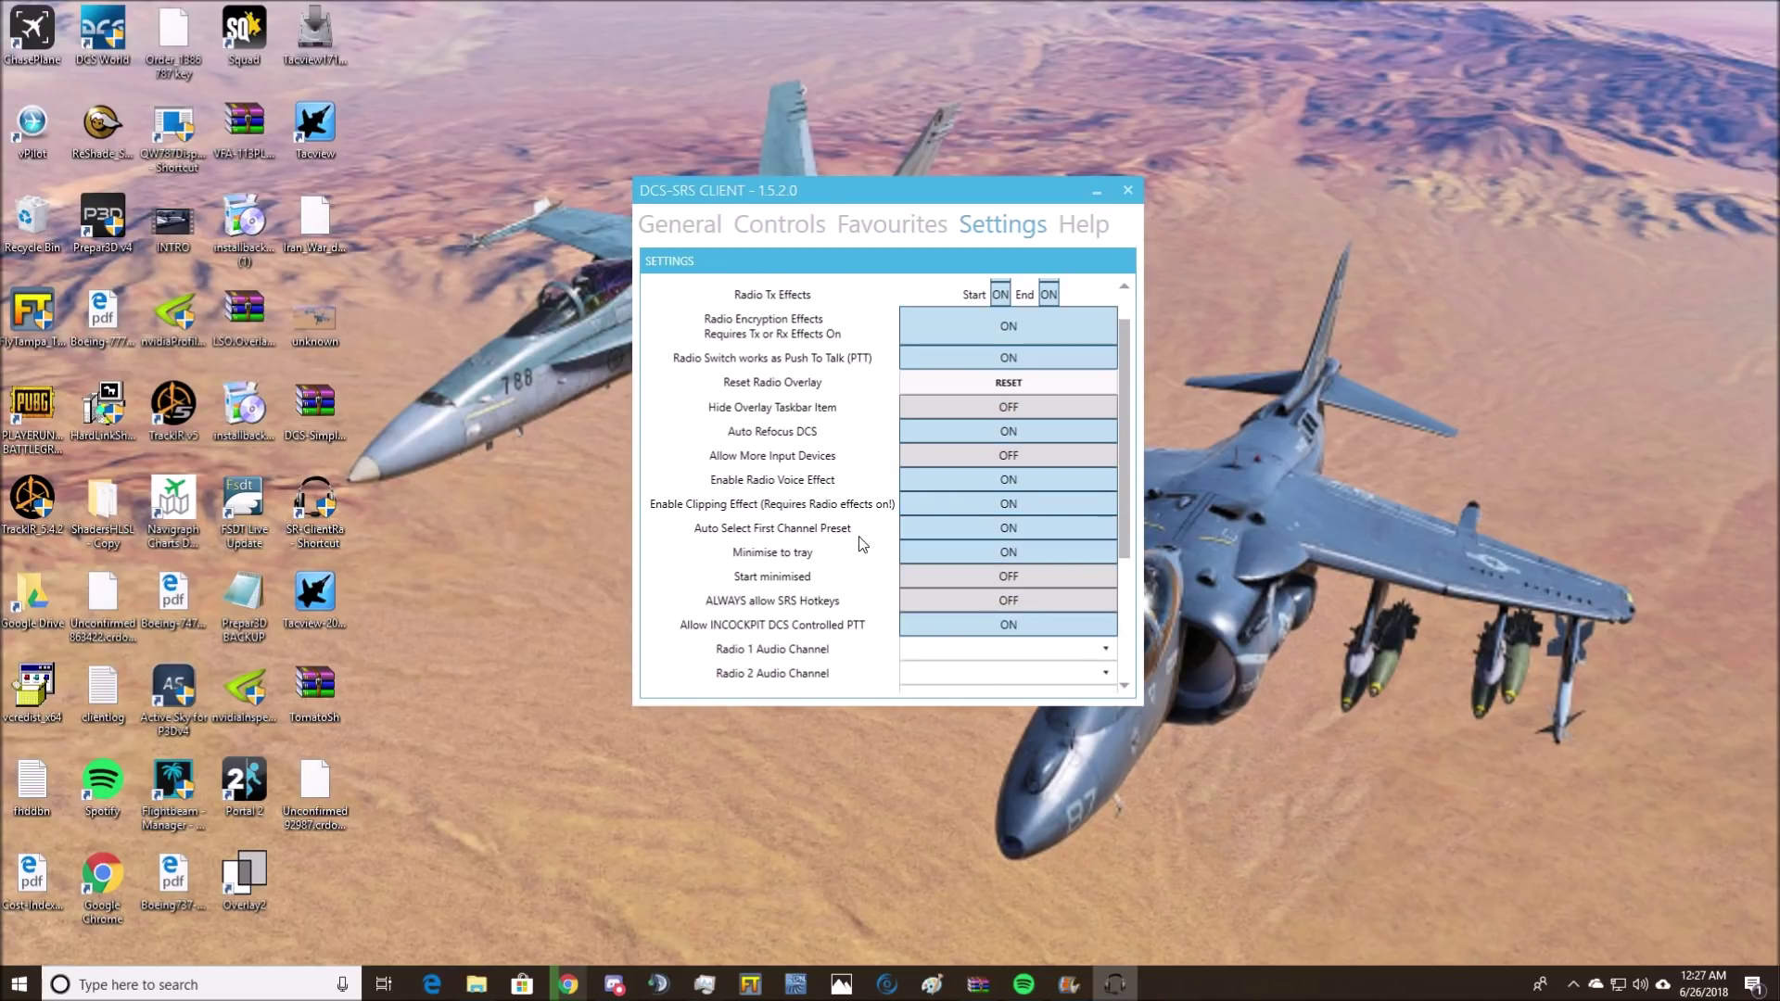
{"action": "scroll", "coordinate": [848, 537], "scroll_direction": "up", "scroll_amount": 1}
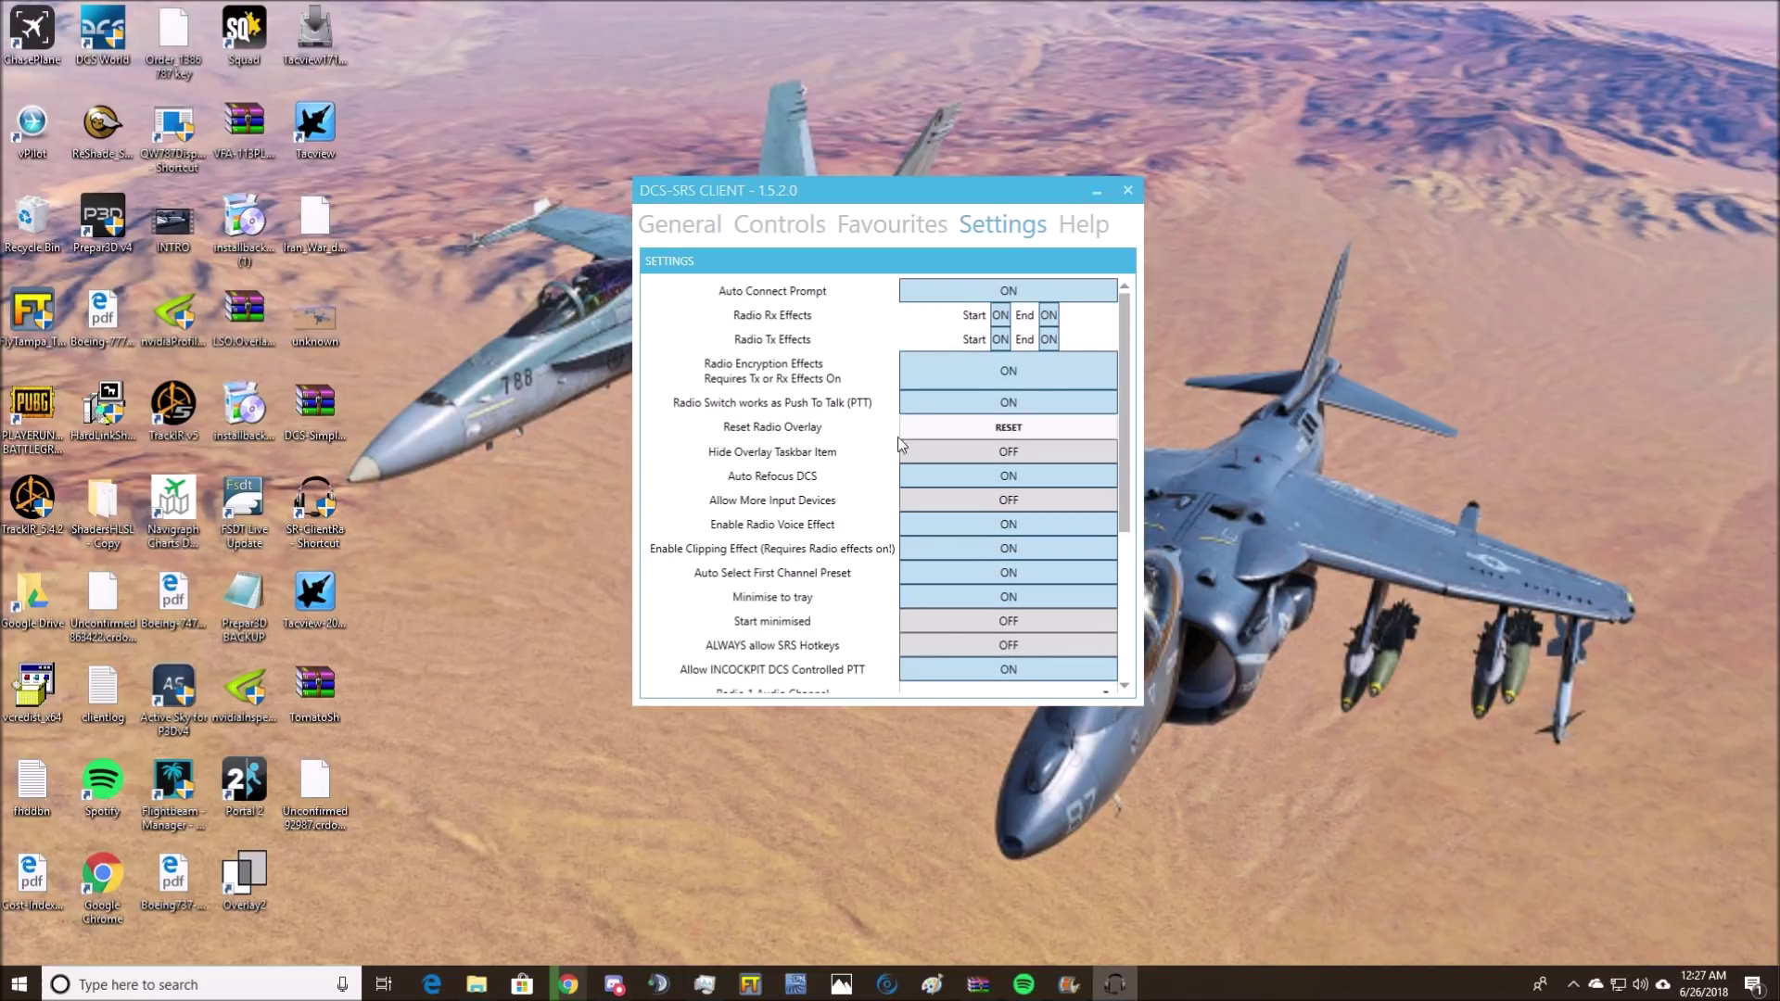
Return to the general setup and connect to the SRS server srs.usa.16agr.com
{"action": "left_click", "coordinate": [697, 230]}
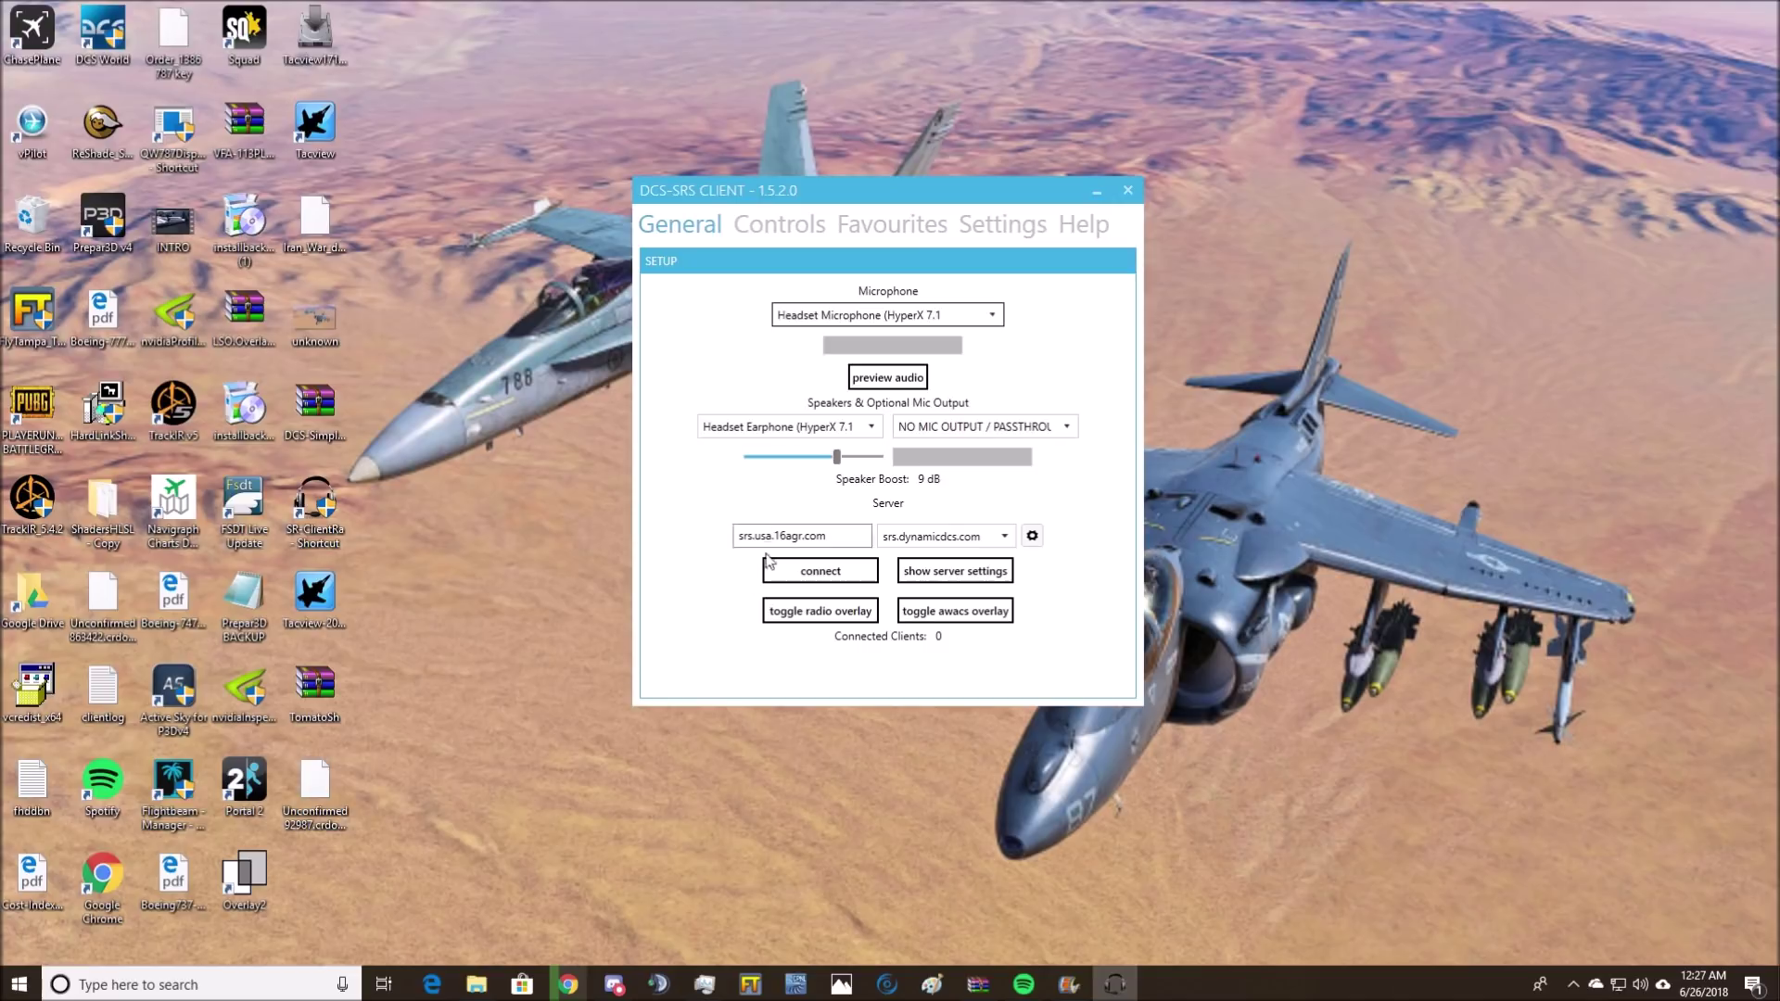
{"action": "left_click", "coordinate": [793, 572]}
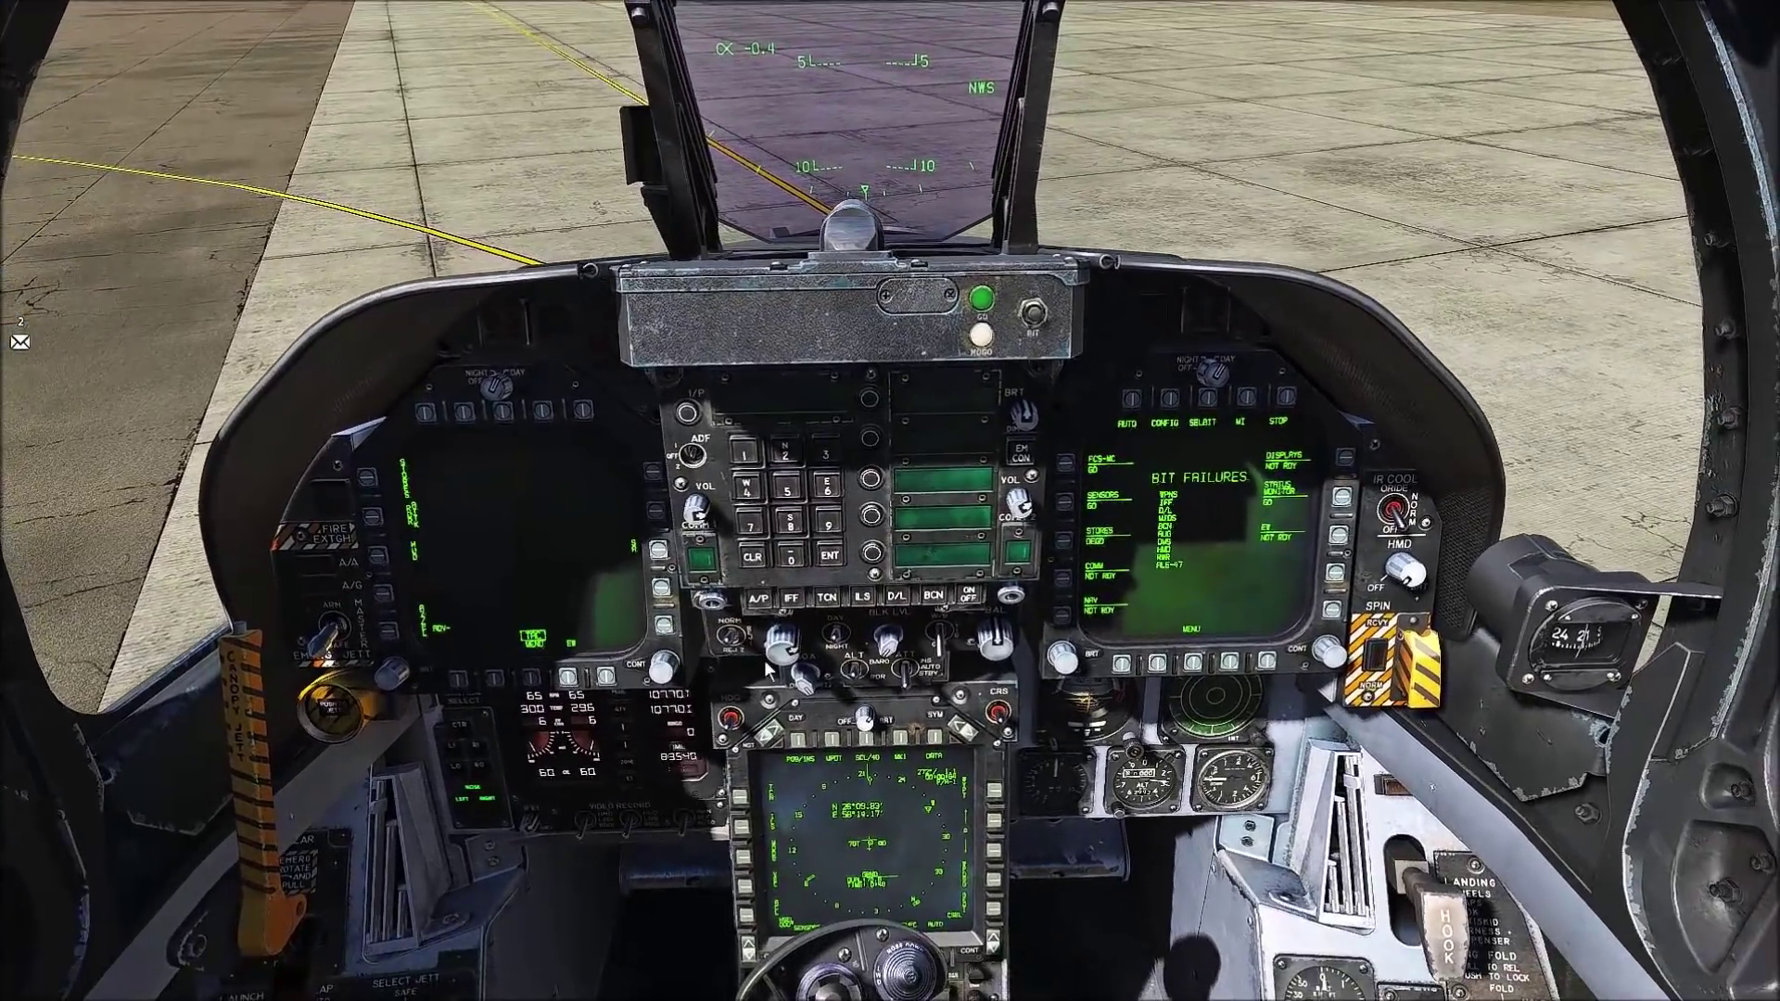
Open the mission briefing in DCS World and locate the SRS radio address in the Situation section
{"action": "key", "text": "alt+b"}
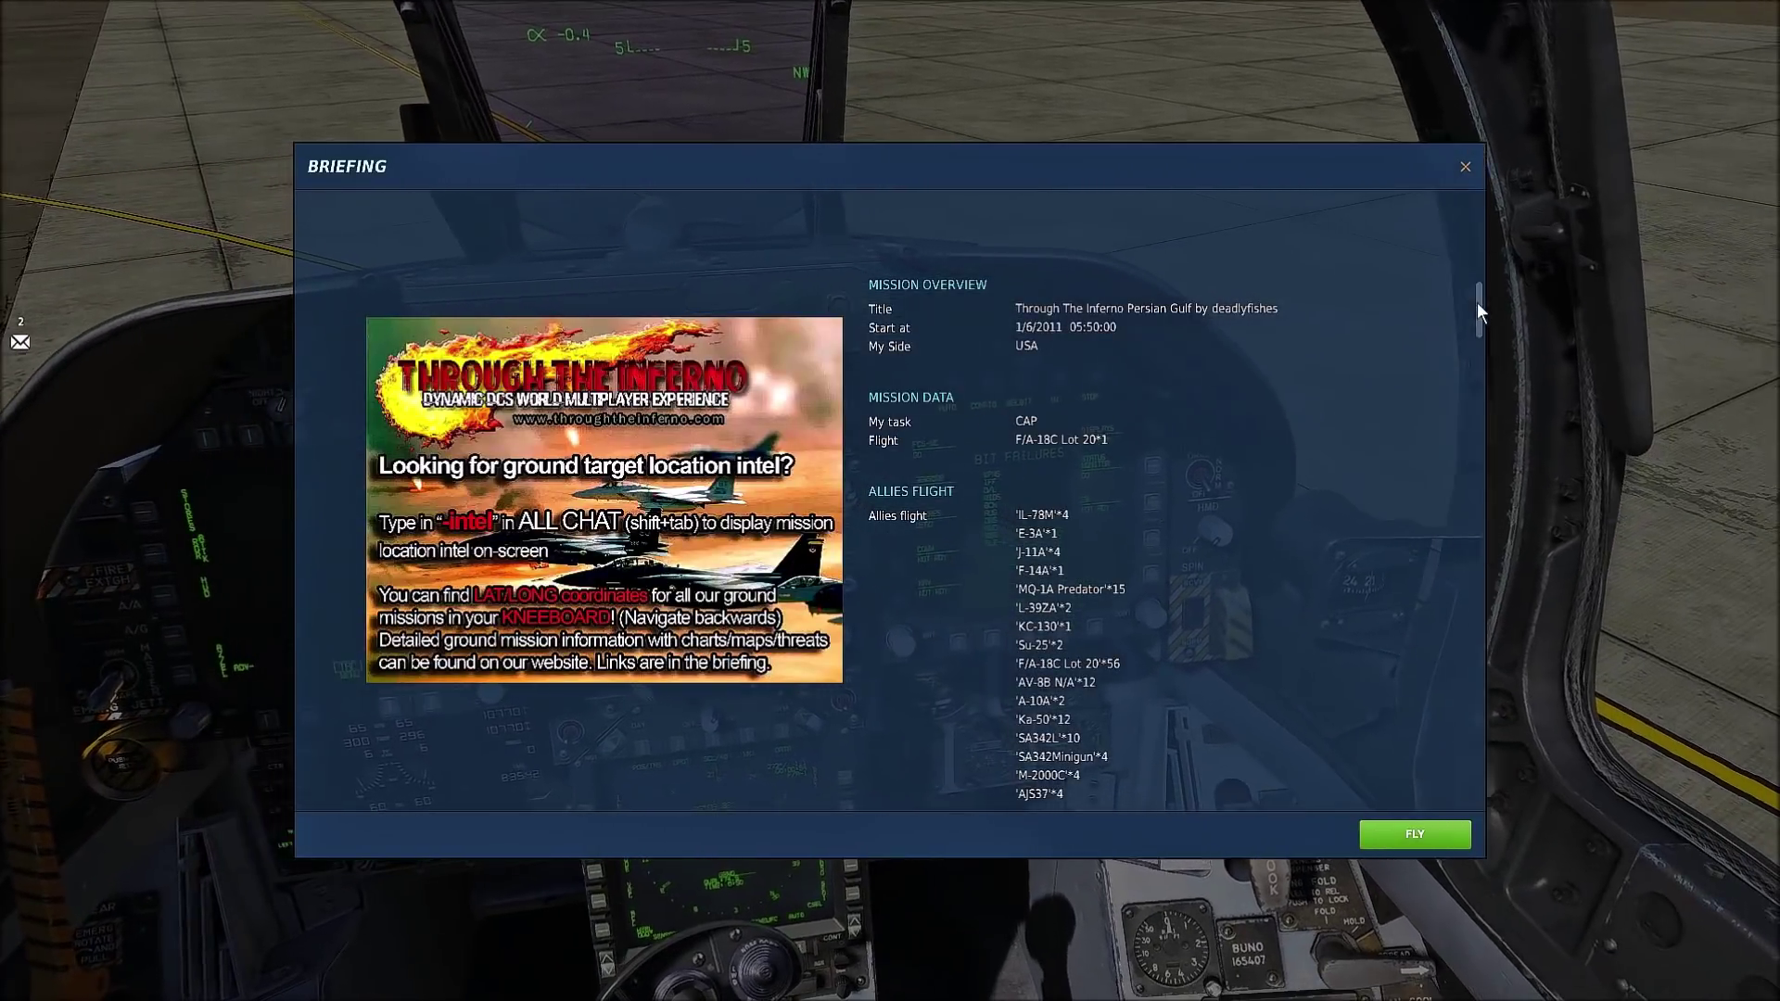
{"action": "left_click_drag", "start_coordinate": [1476, 302], "coordinate": [1468, 376]}
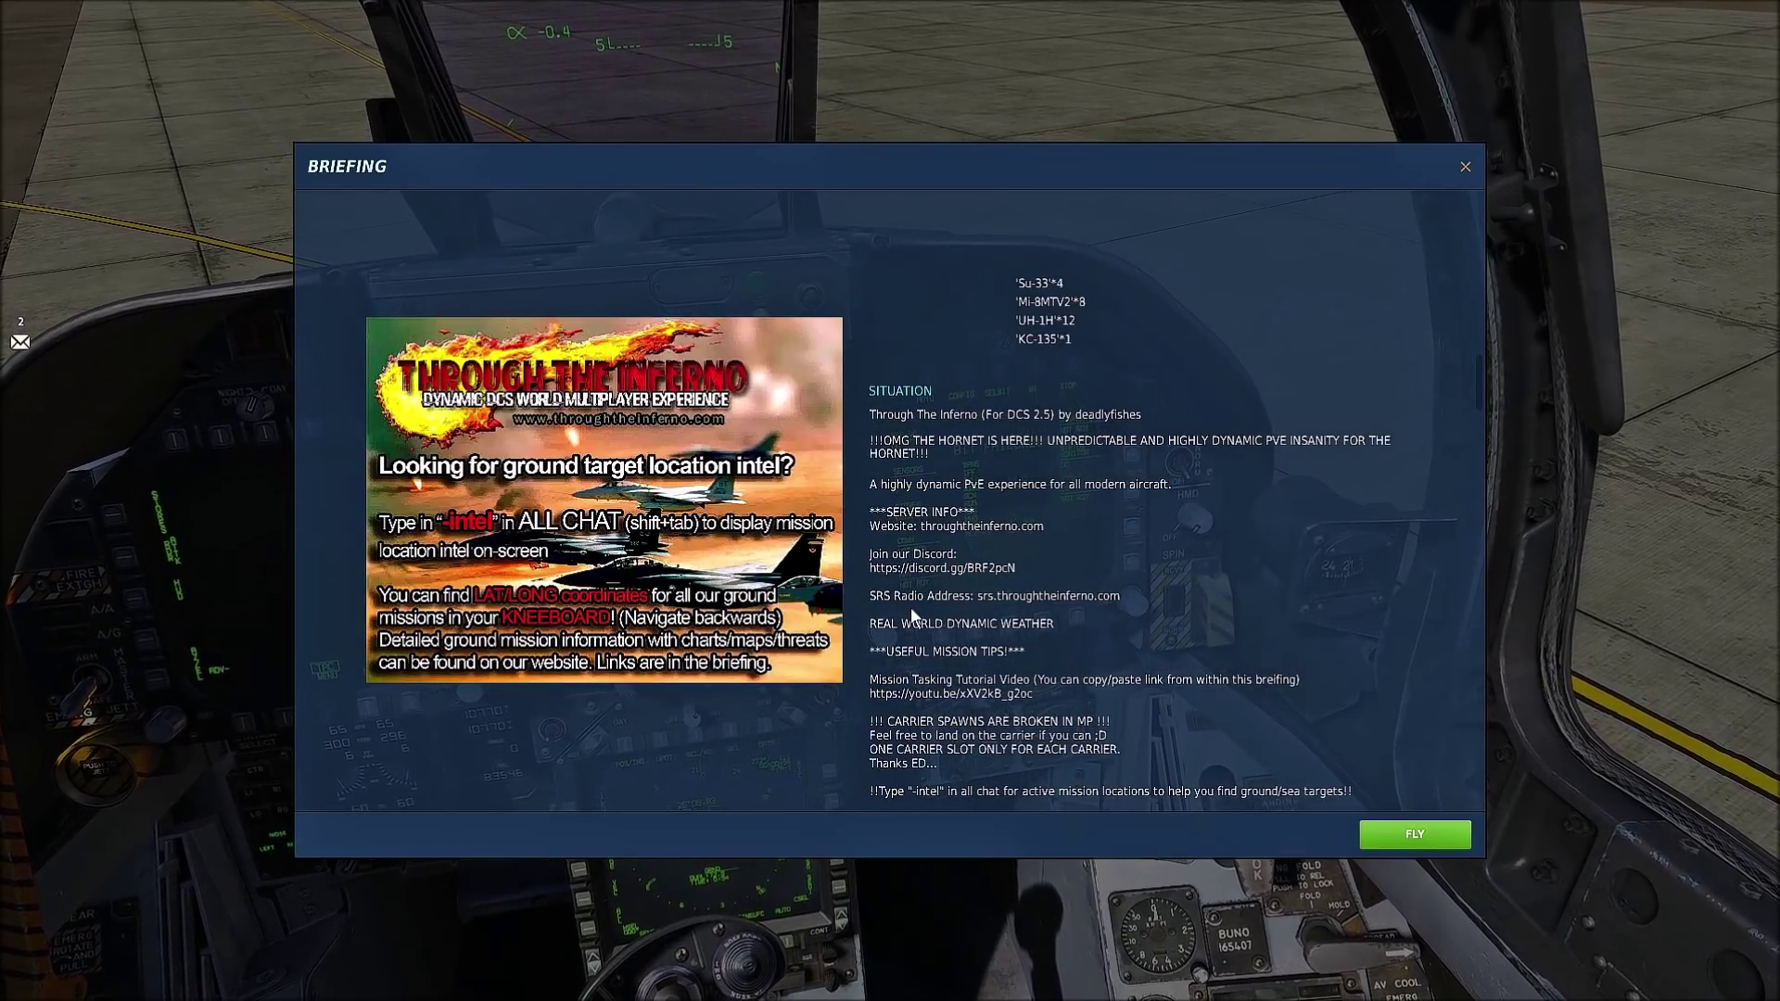
{"action": "double_click", "coordinate": [979, 598]}
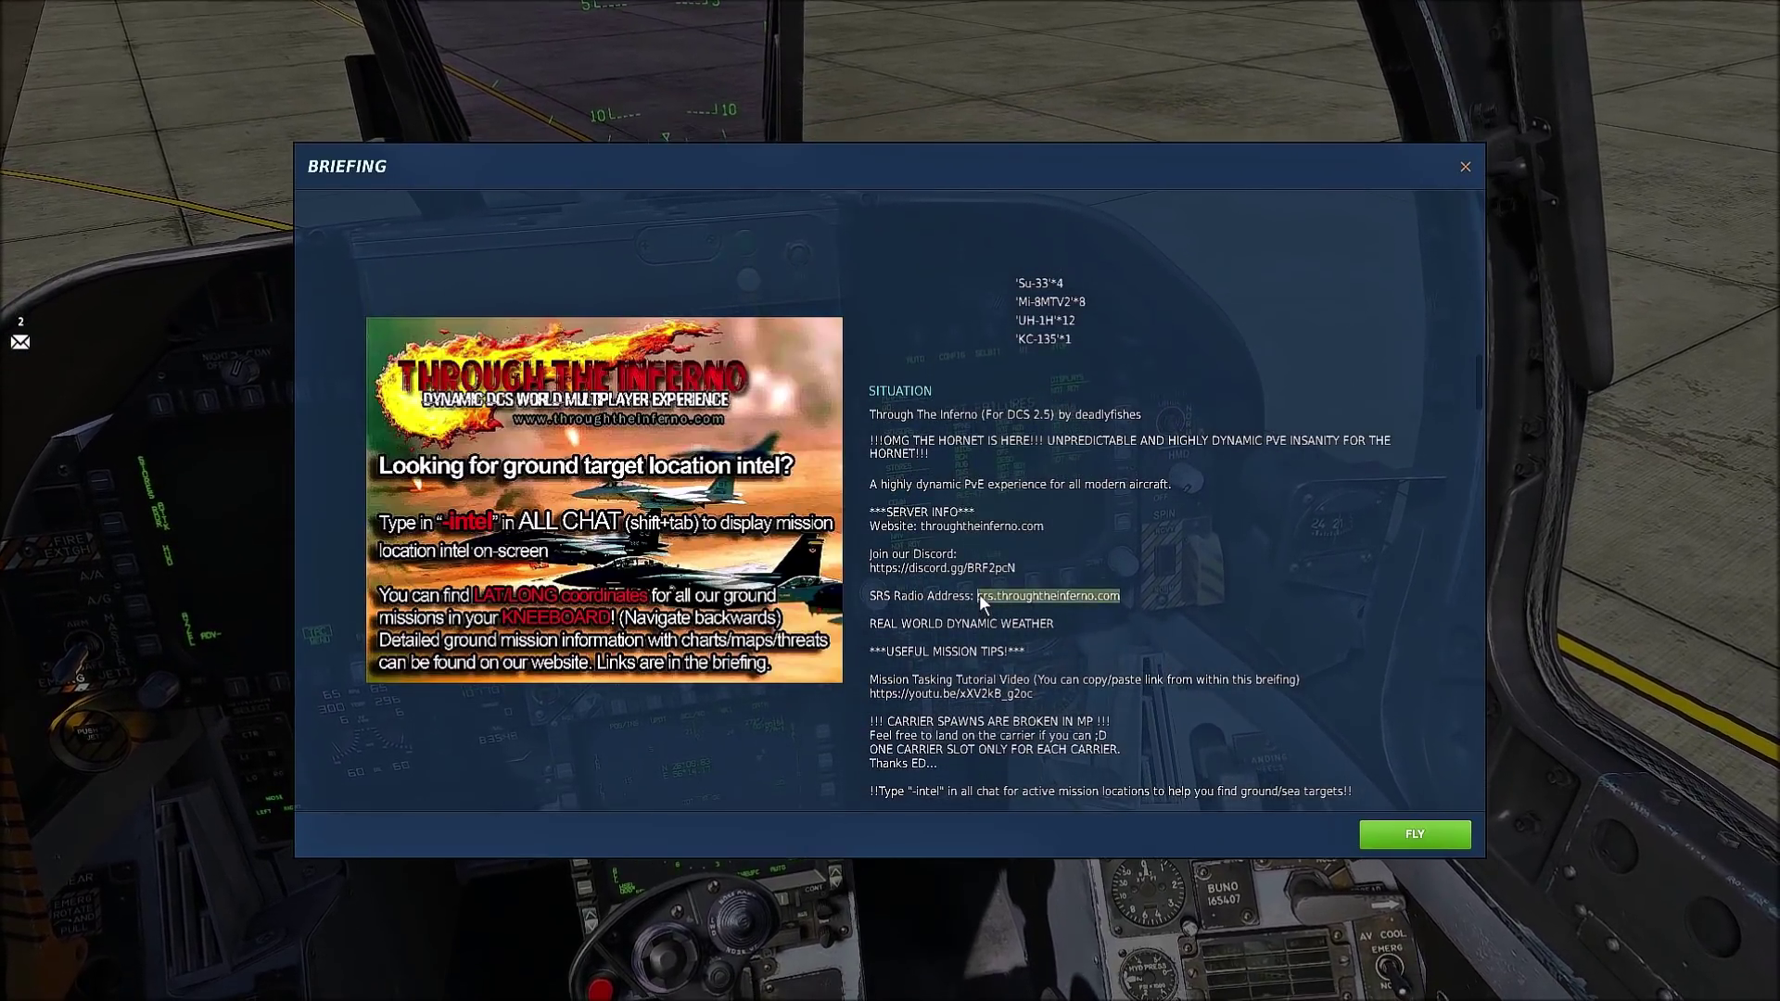
{"action": "left_click", "coordinate": [1282, 637]}
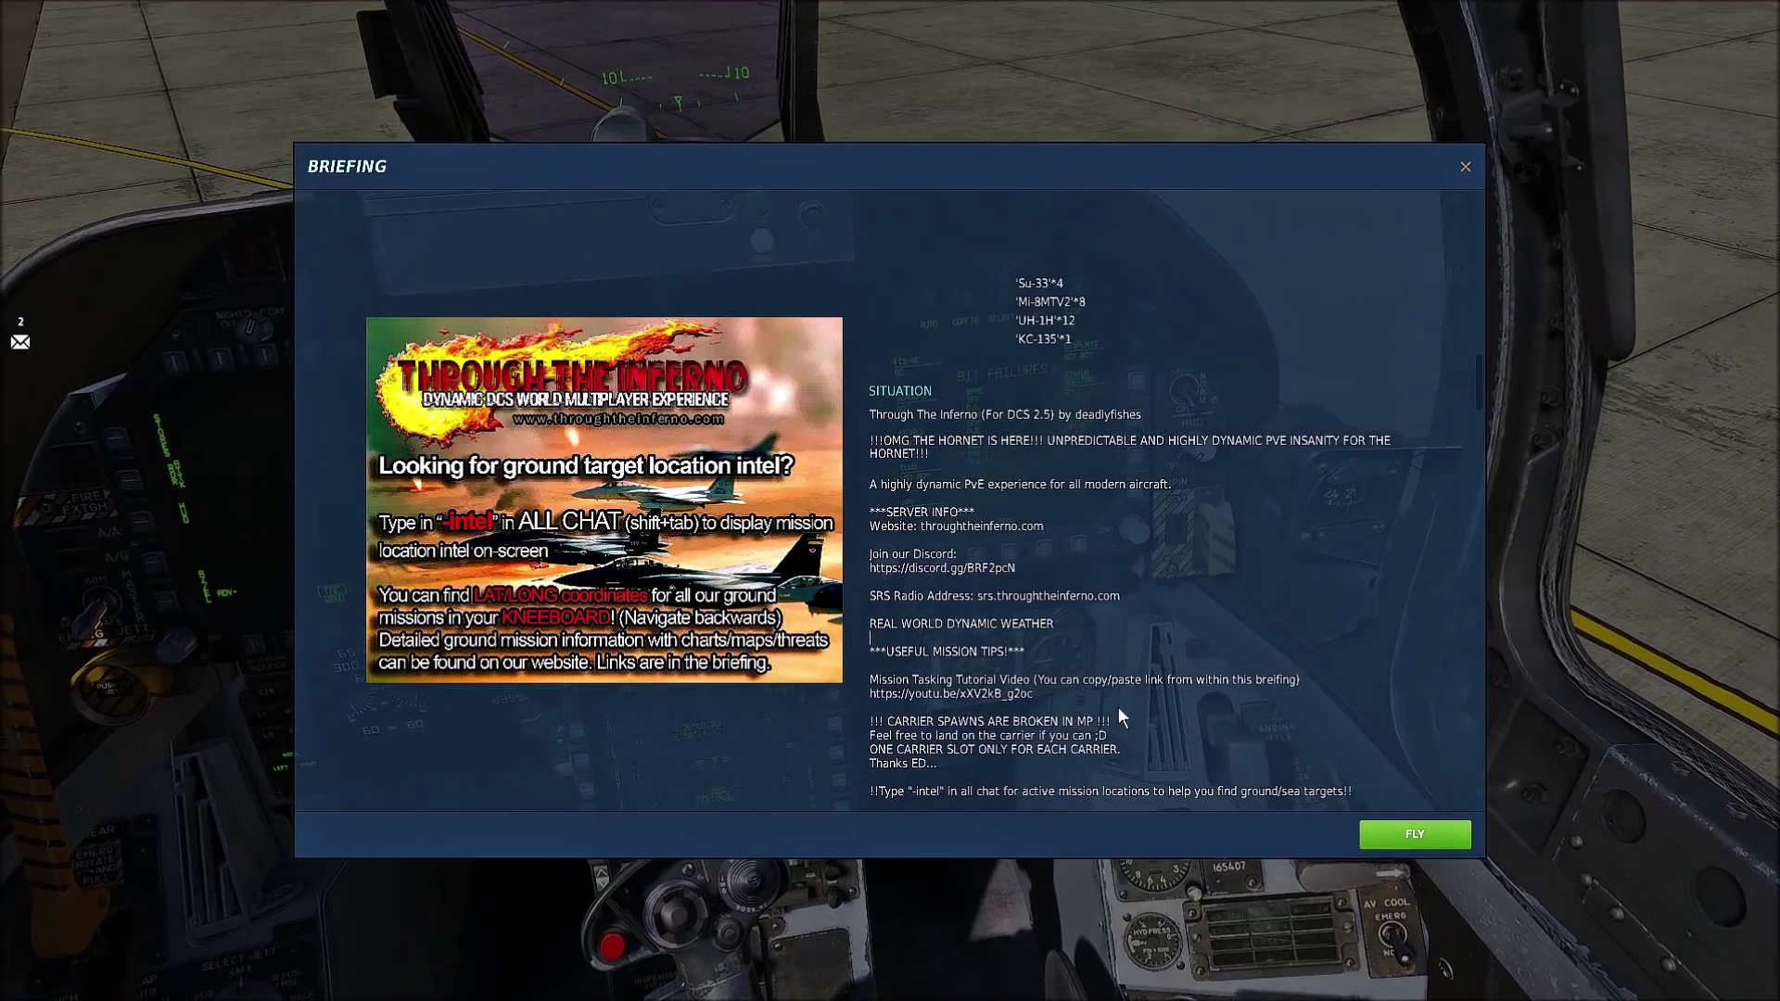
{"action": "scroll", "coordinate": [1290, 709], "scroll_direction": "down", "scroll_amount": 2}
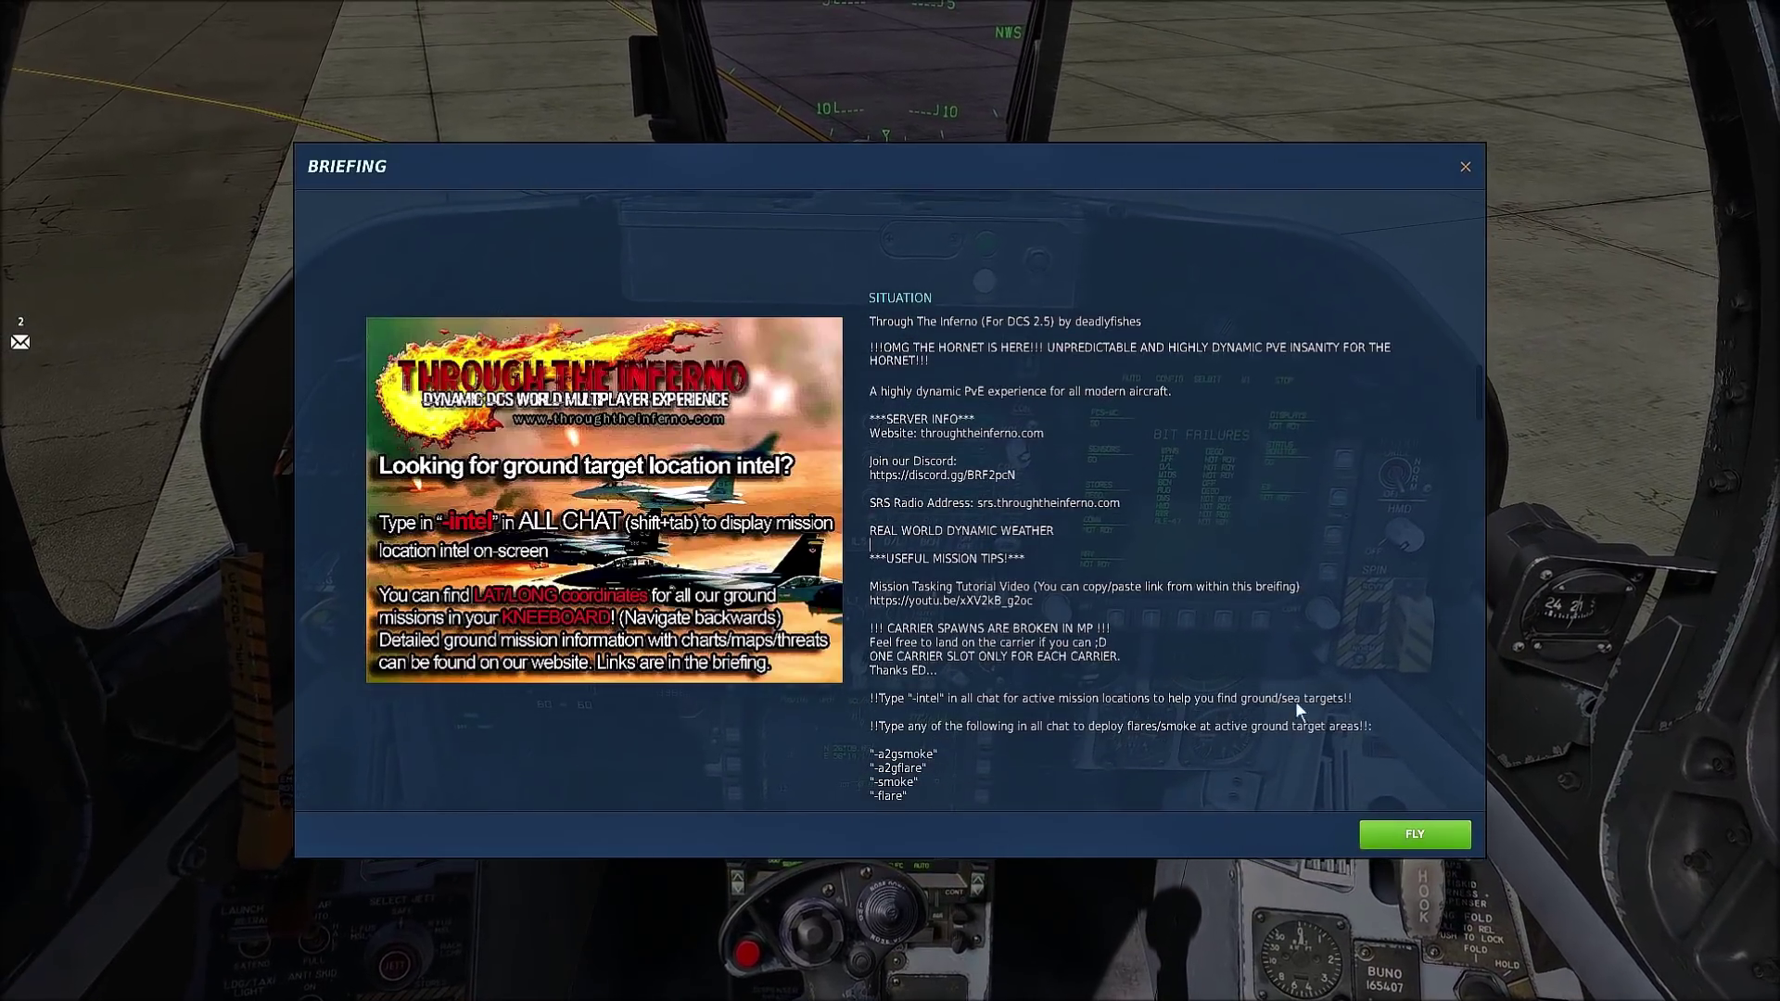
Read the SRS player and mission frequencies in the briefing, including the public ground ATC frequency, and return to the cockpit
{"action": "left_click_drag", "start_coordinate": [1477, 393], "coordinate": [1481, 445]}
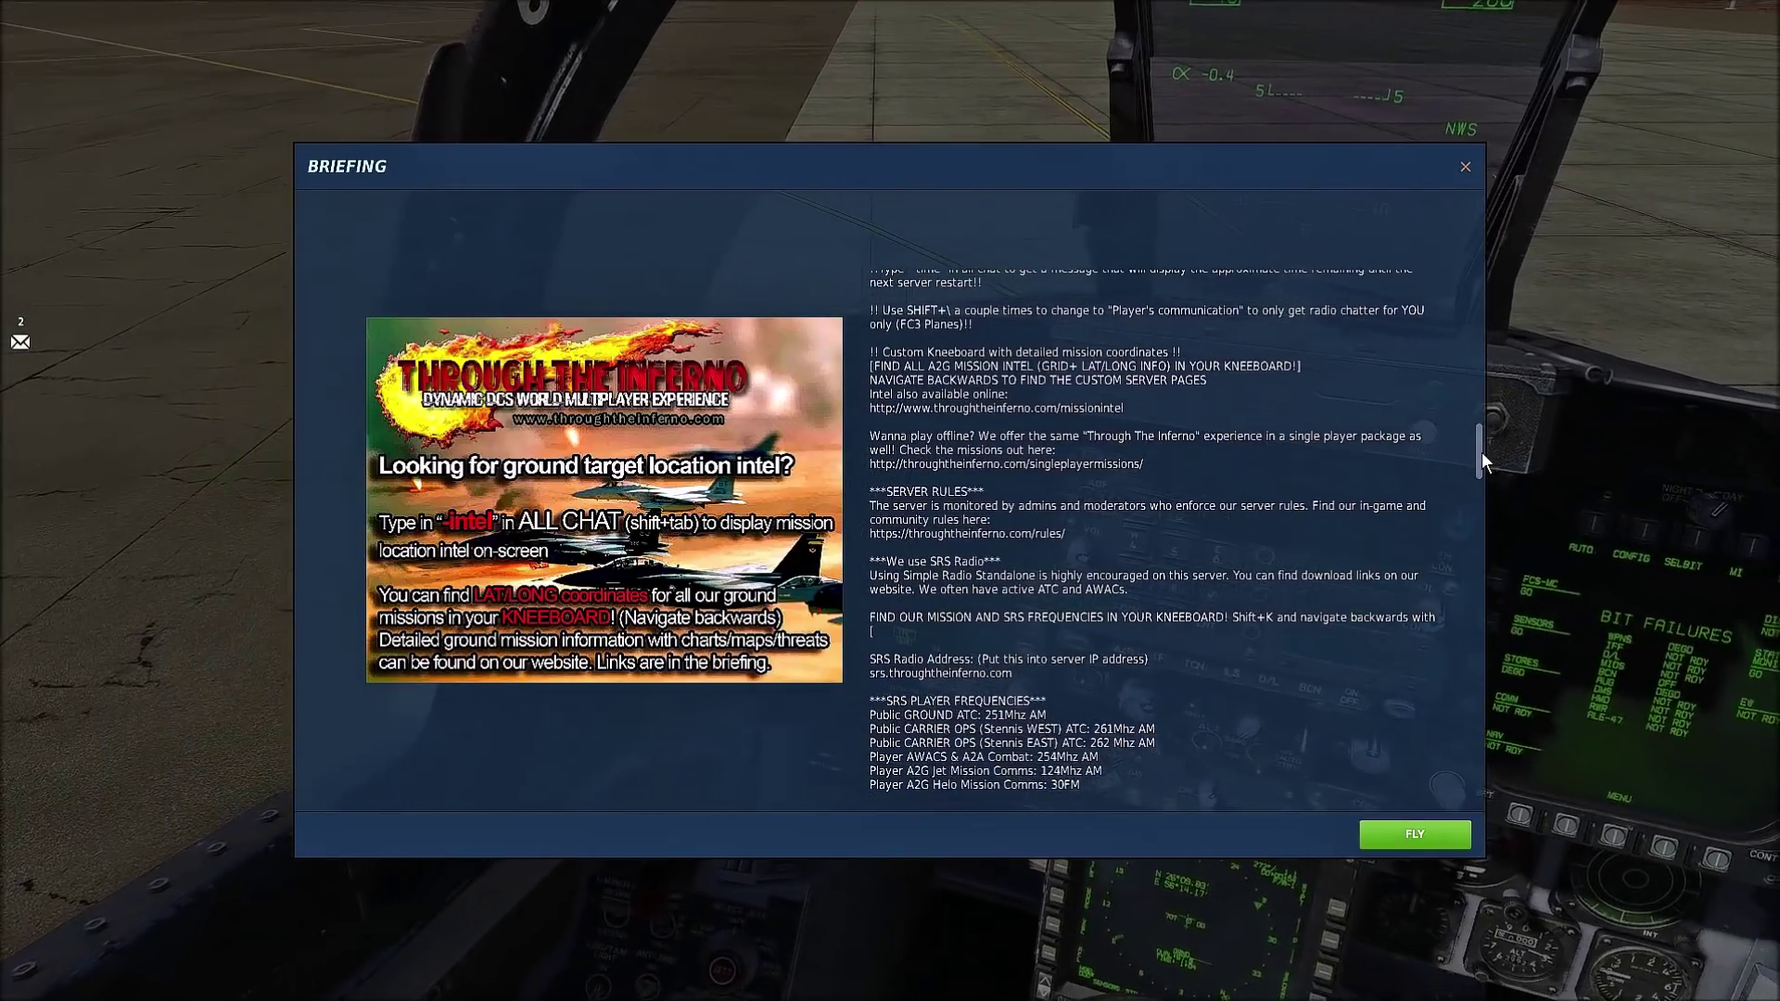
{"action": "left_click_drag", "start_coordinate": [1481, 452], "coordinate": [1483, 475]}
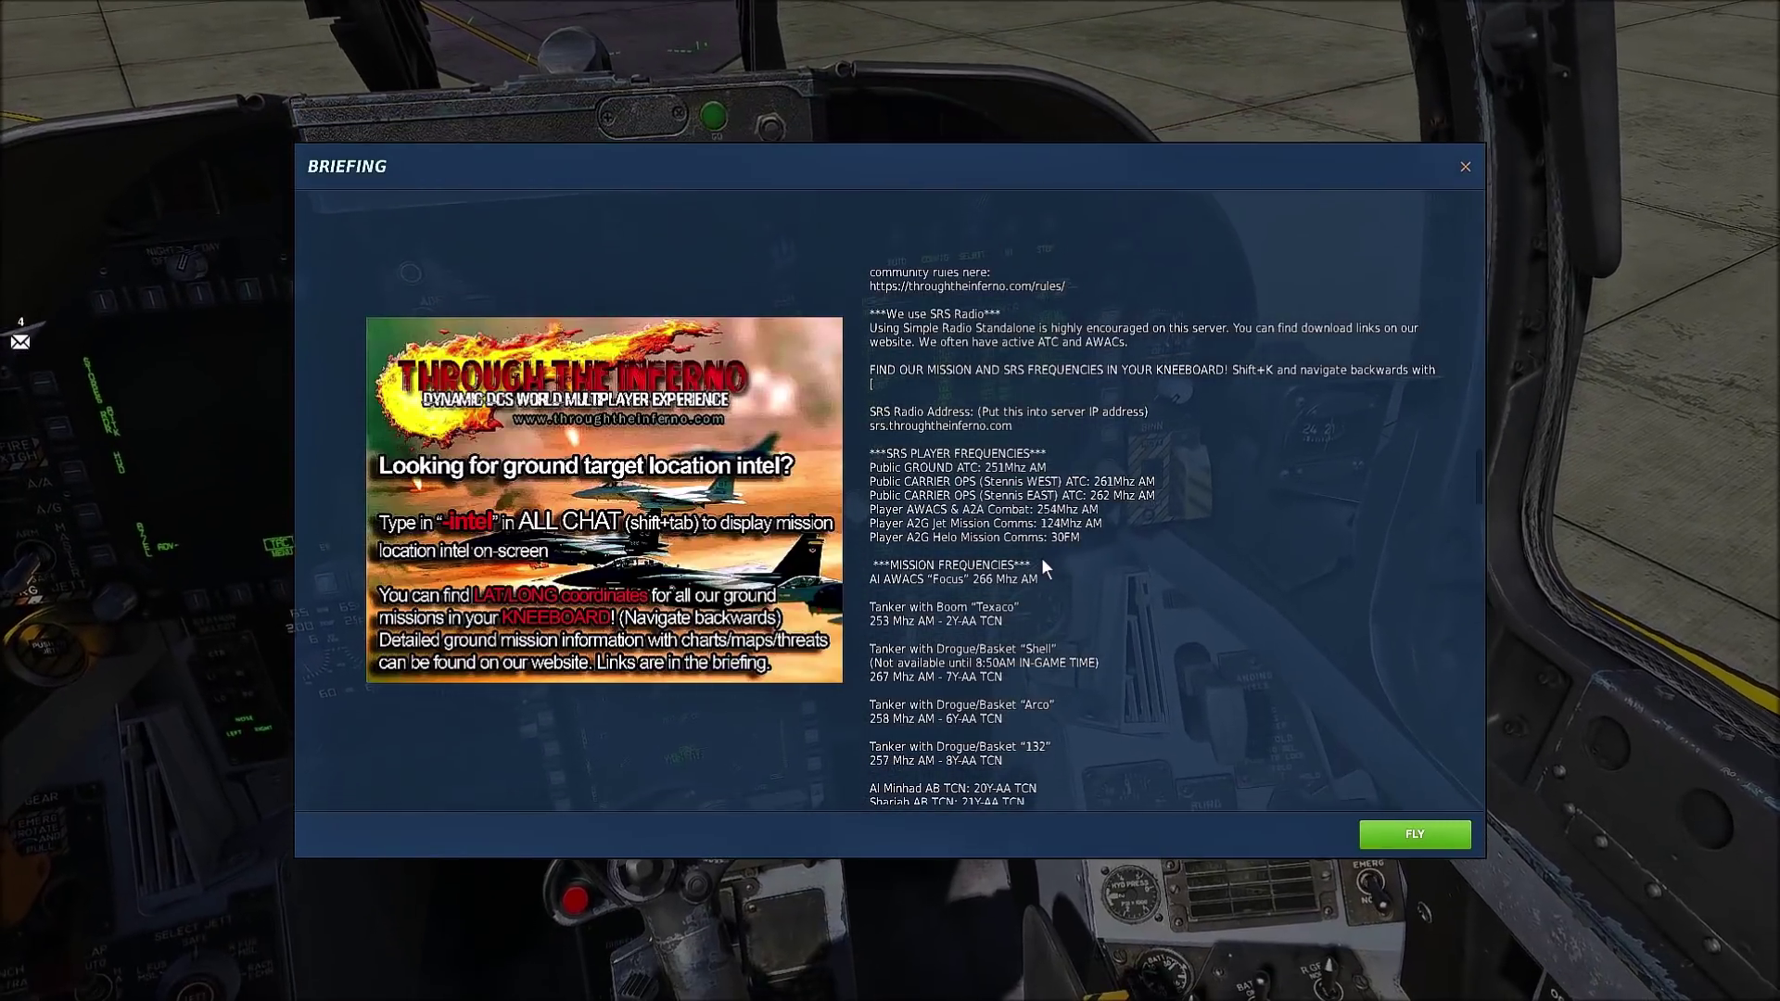
{"action": "left_click_drag", "start_coordinate": [983, 468], "coordinate": [953, 468]}
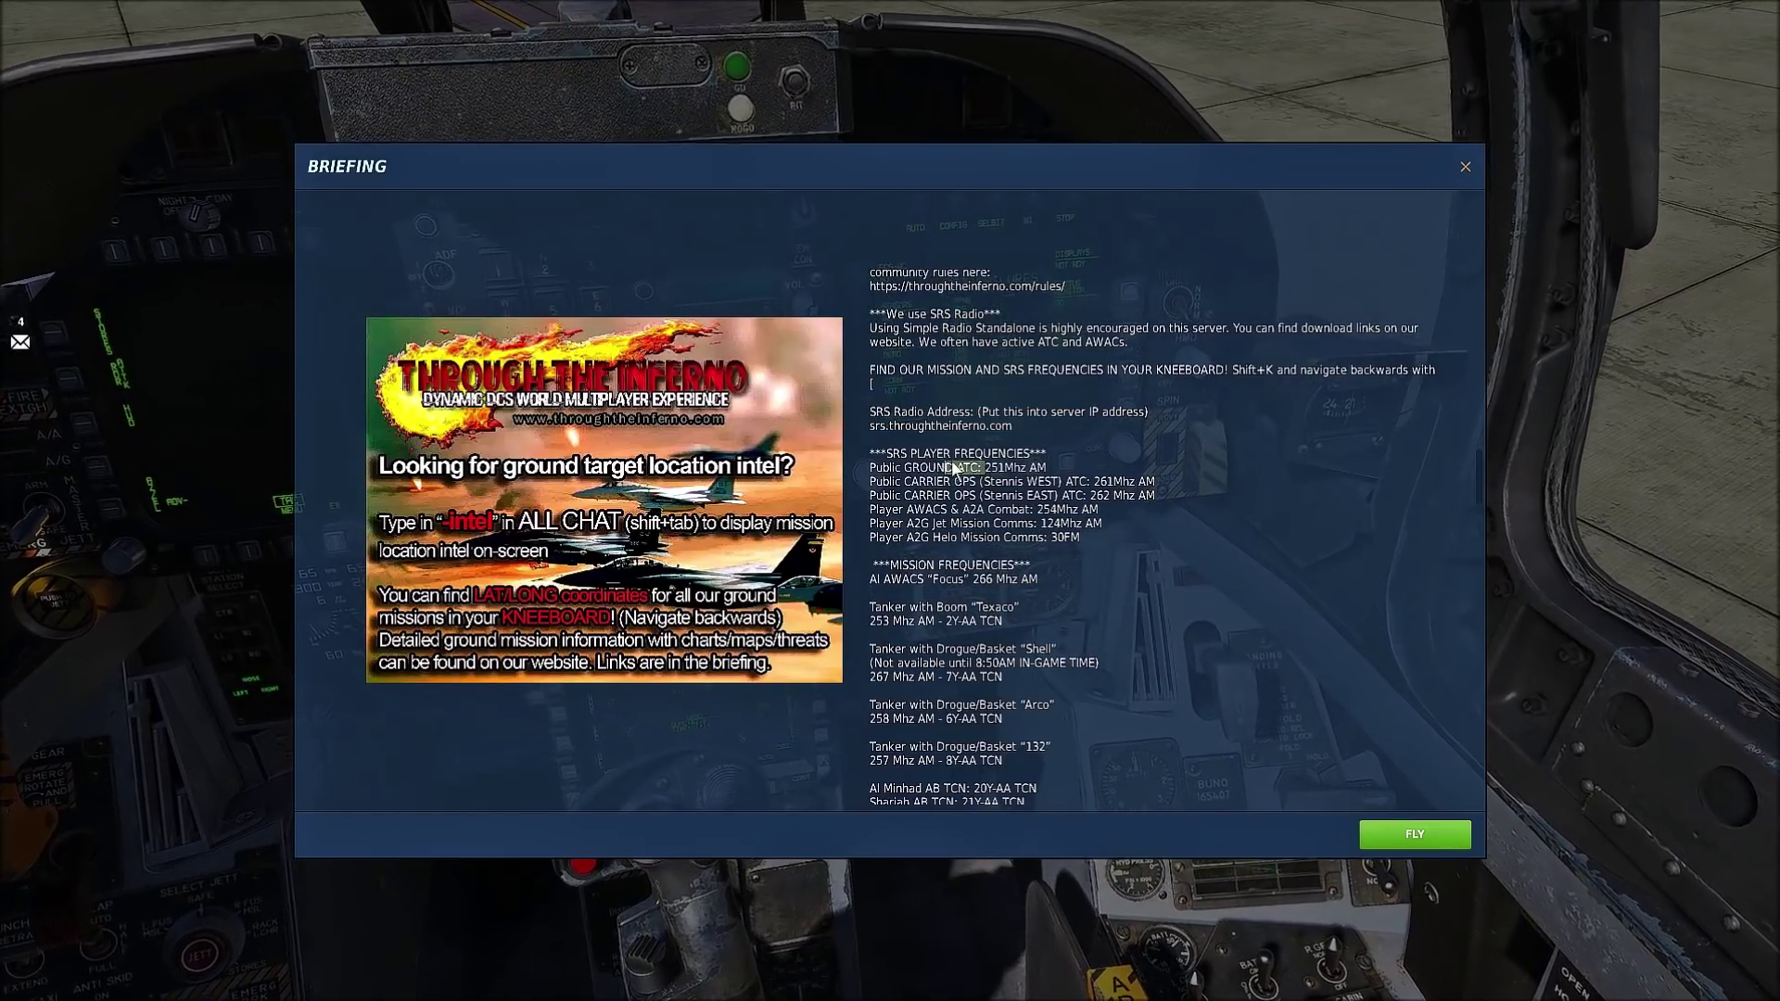
{"action": "double_click", "coordinate": [1004, 468]}
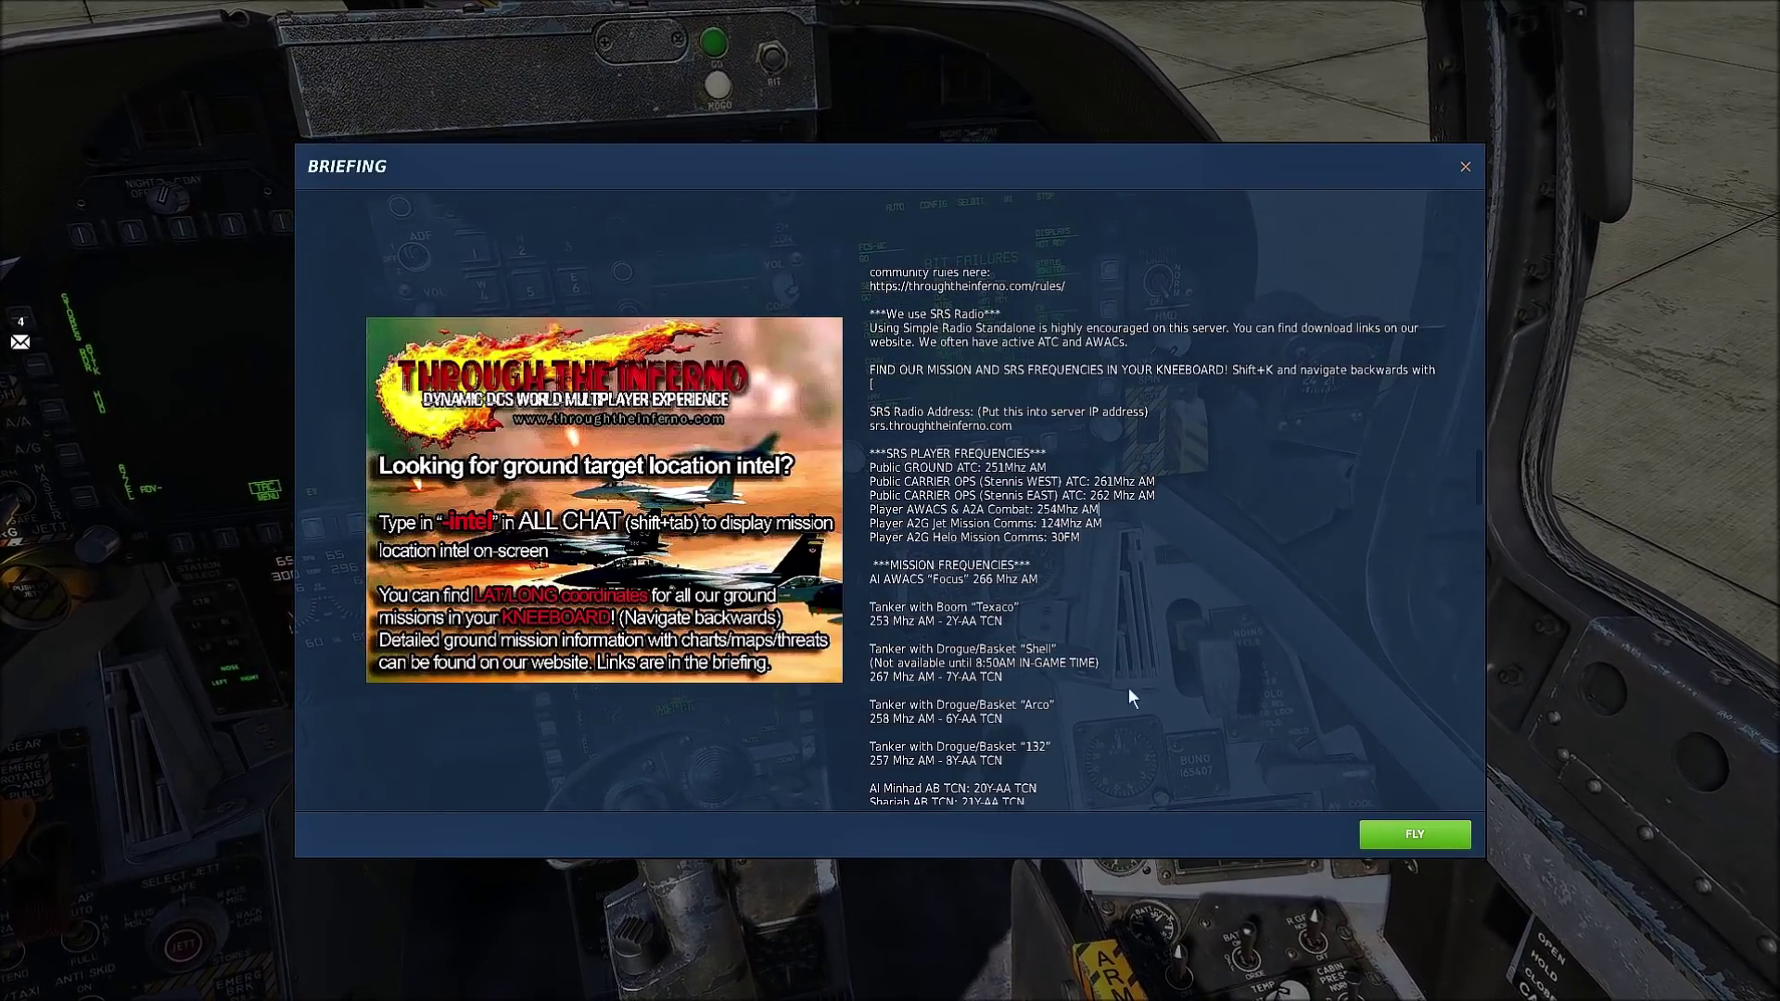
{"action": "left_click", "coordinate": [1420, 836]}
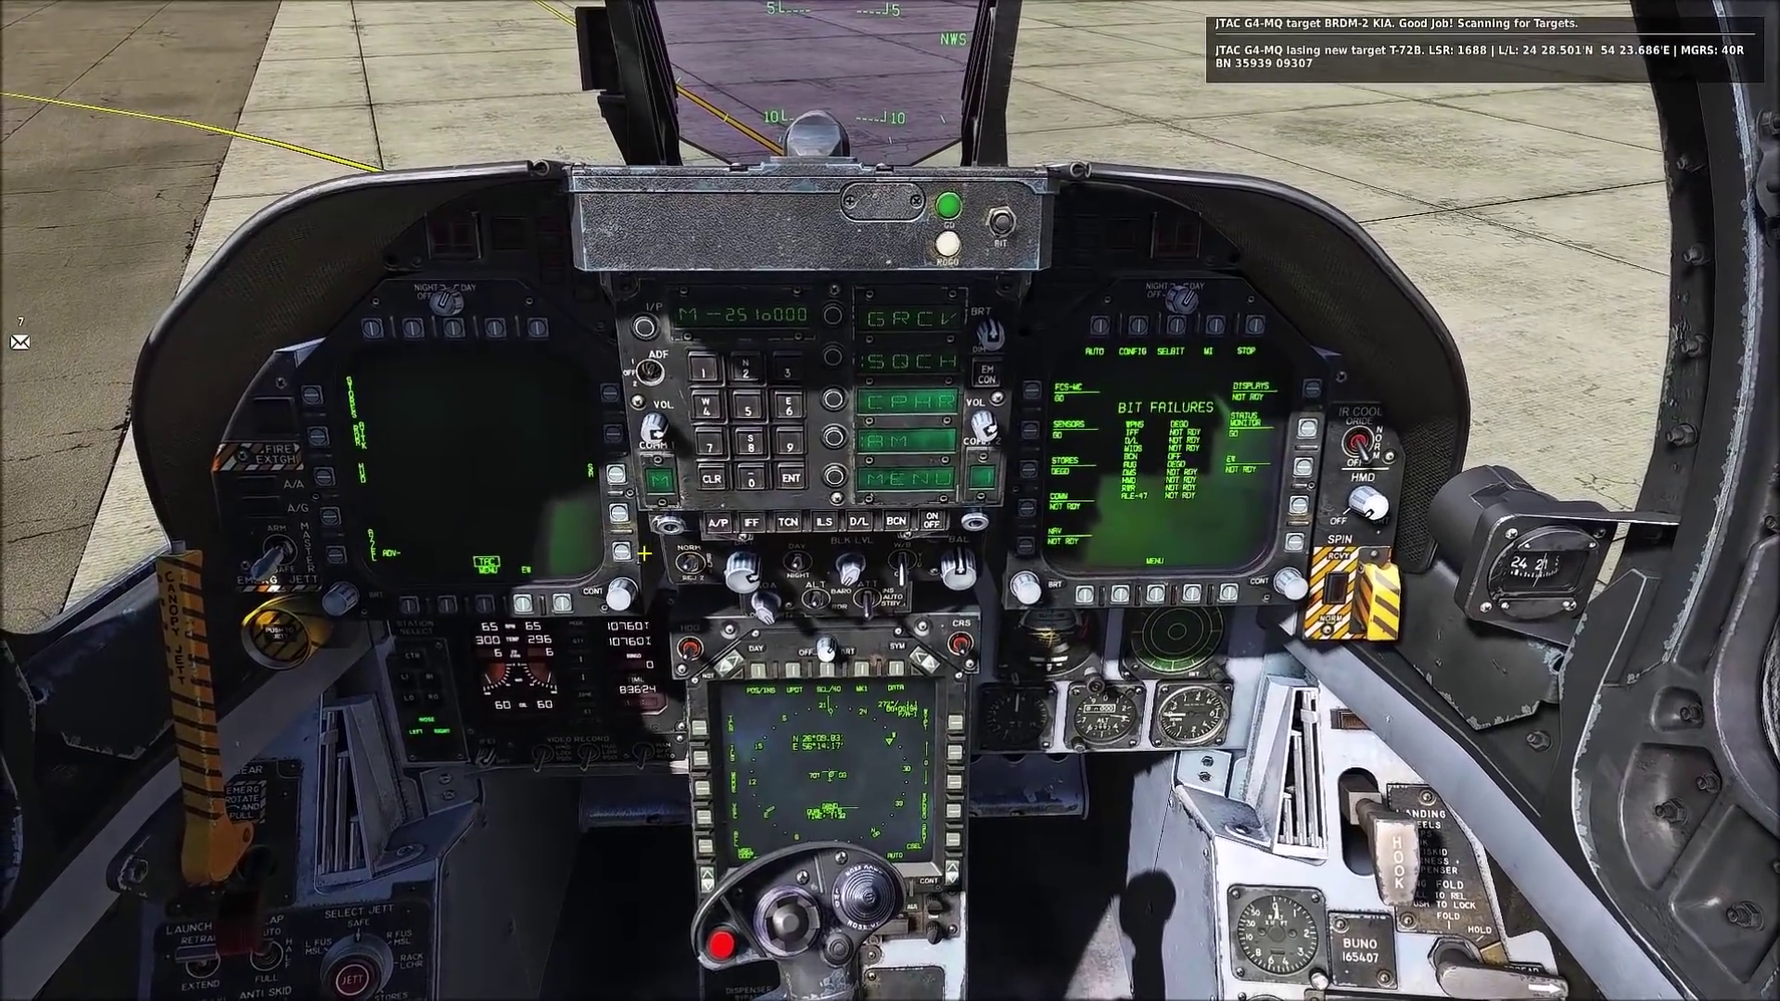
Show the SRS radio overlay over the cockpit view
{"action": "key", "text": "ctrl+shift+o"}
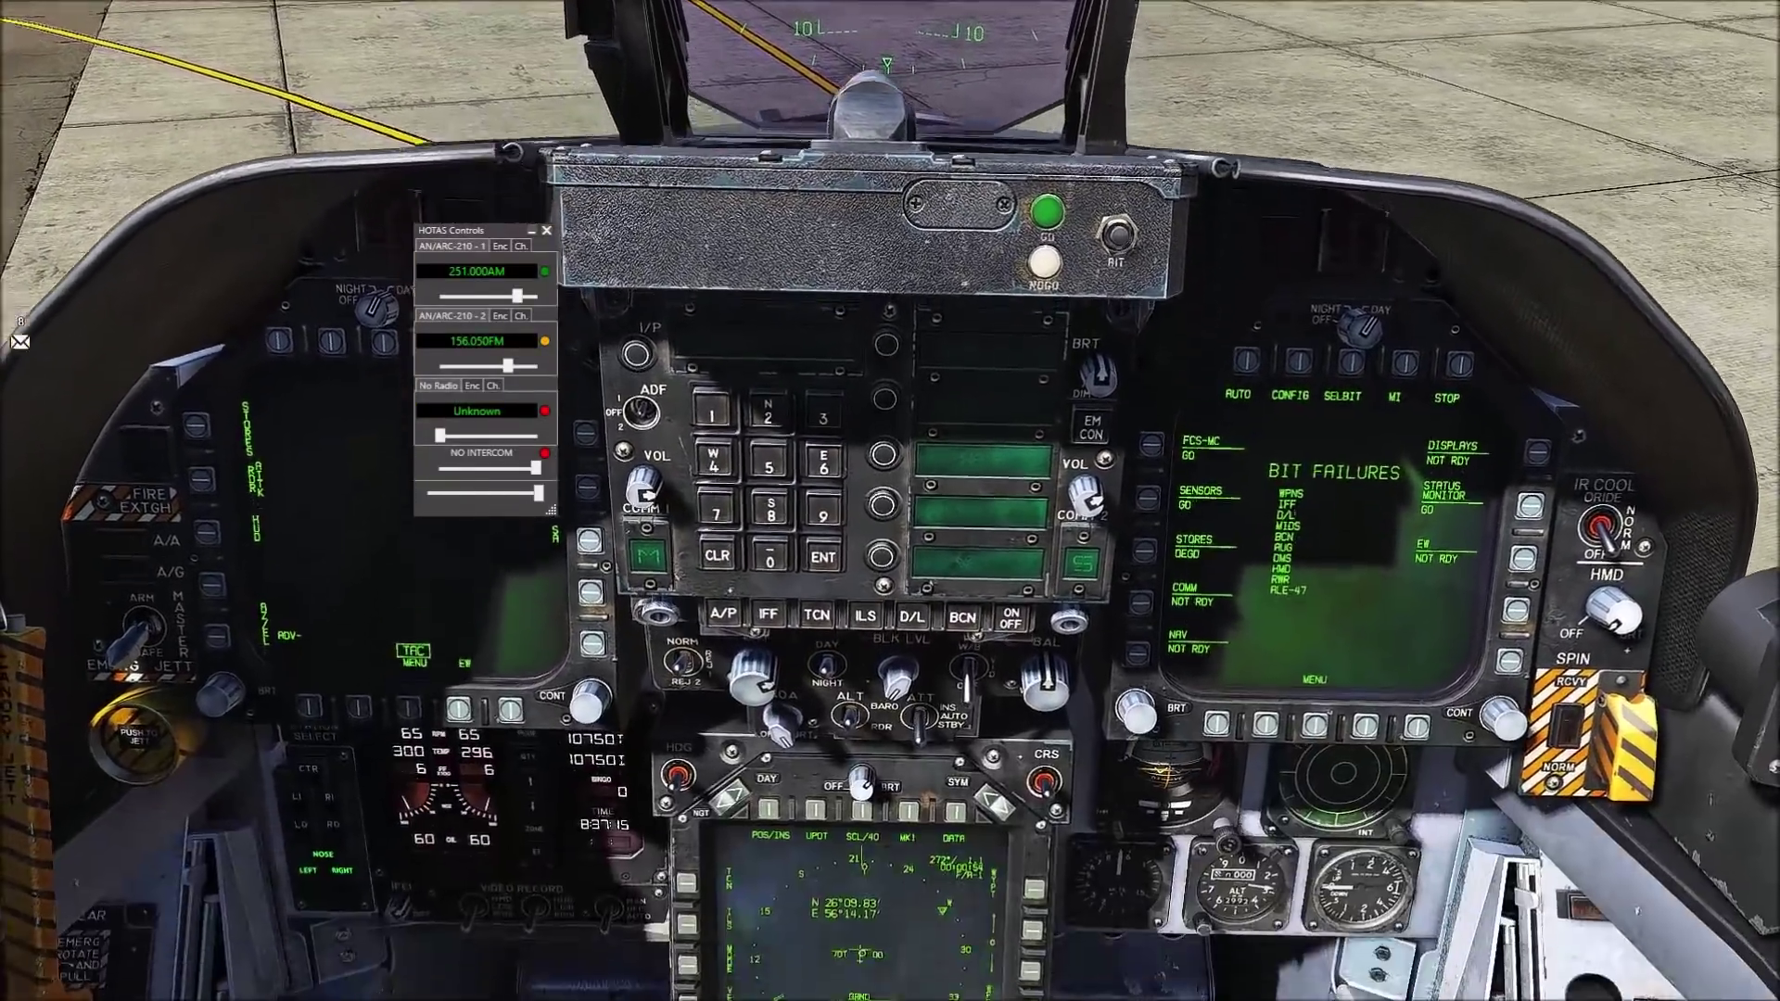
Reopen the mission briefing, look up the QNH in the Weather section and return to the cockpit
{"action": "key", "text": "alt+b"}
{"action": "scroll", "coordinate": [986, 538], "scroll_direction": "down", "scroll_amount": 15}
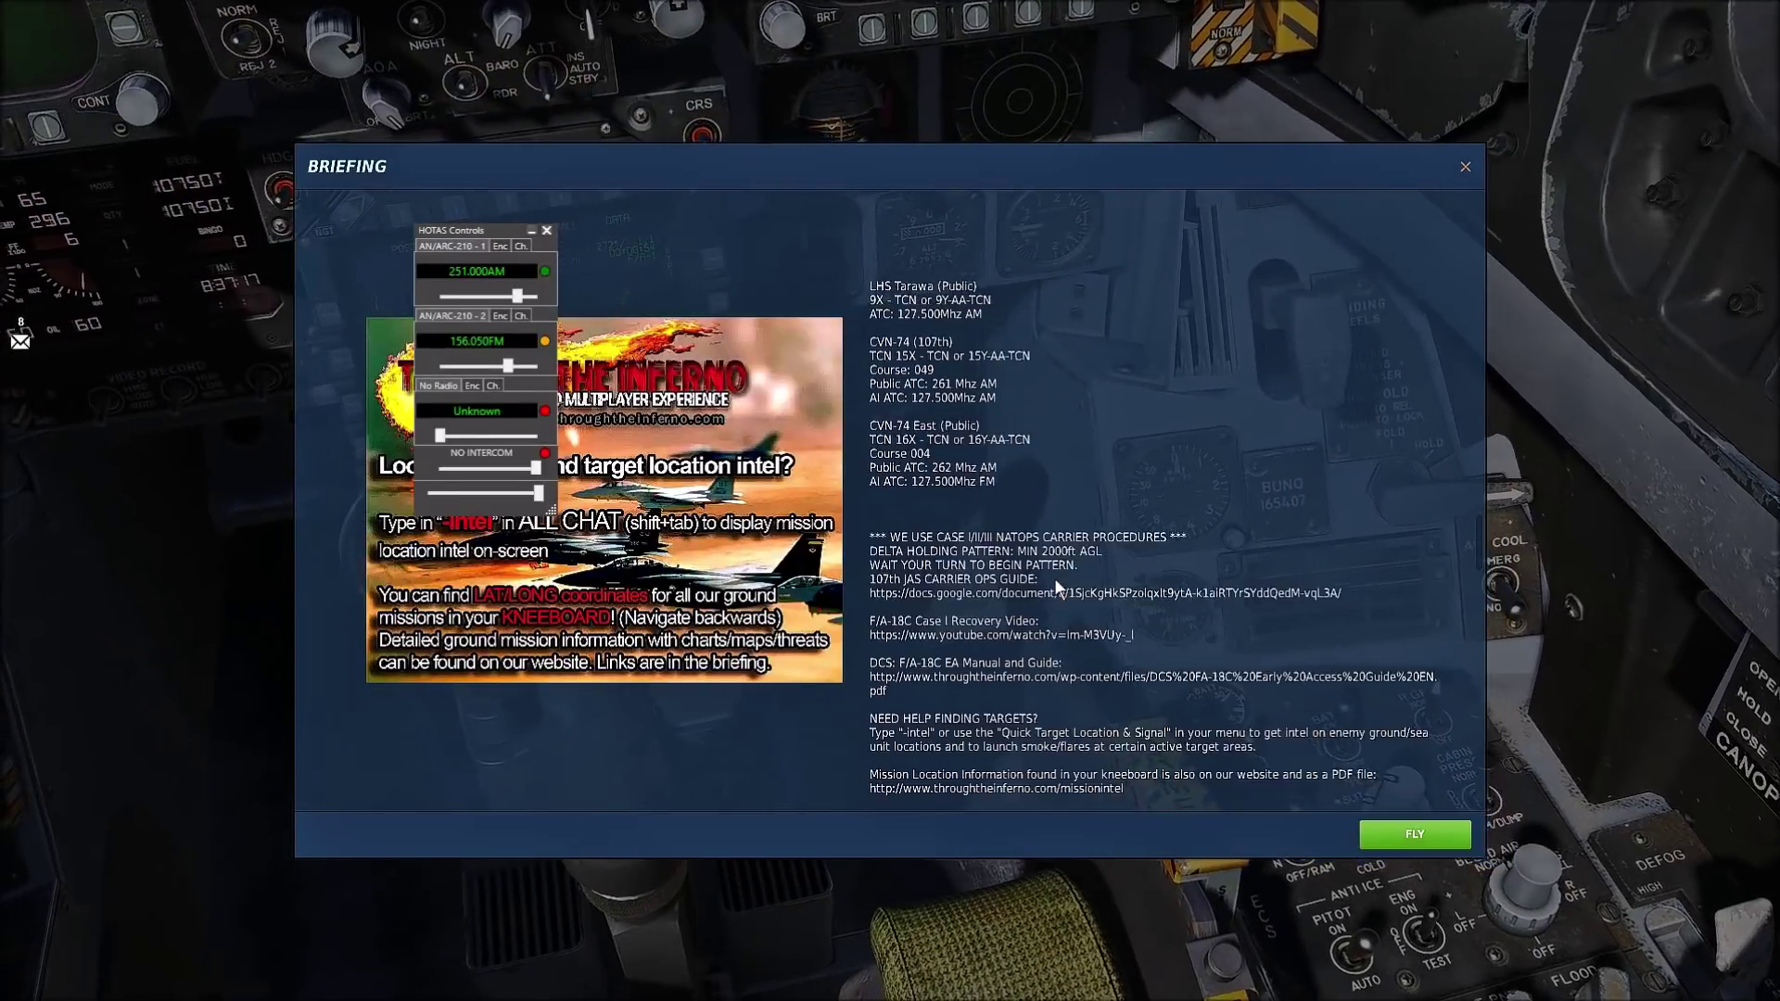
{"action": "scroll", "coordinate": [1038, 602], "scroll_direction": "down", "scroll_amount": 15}
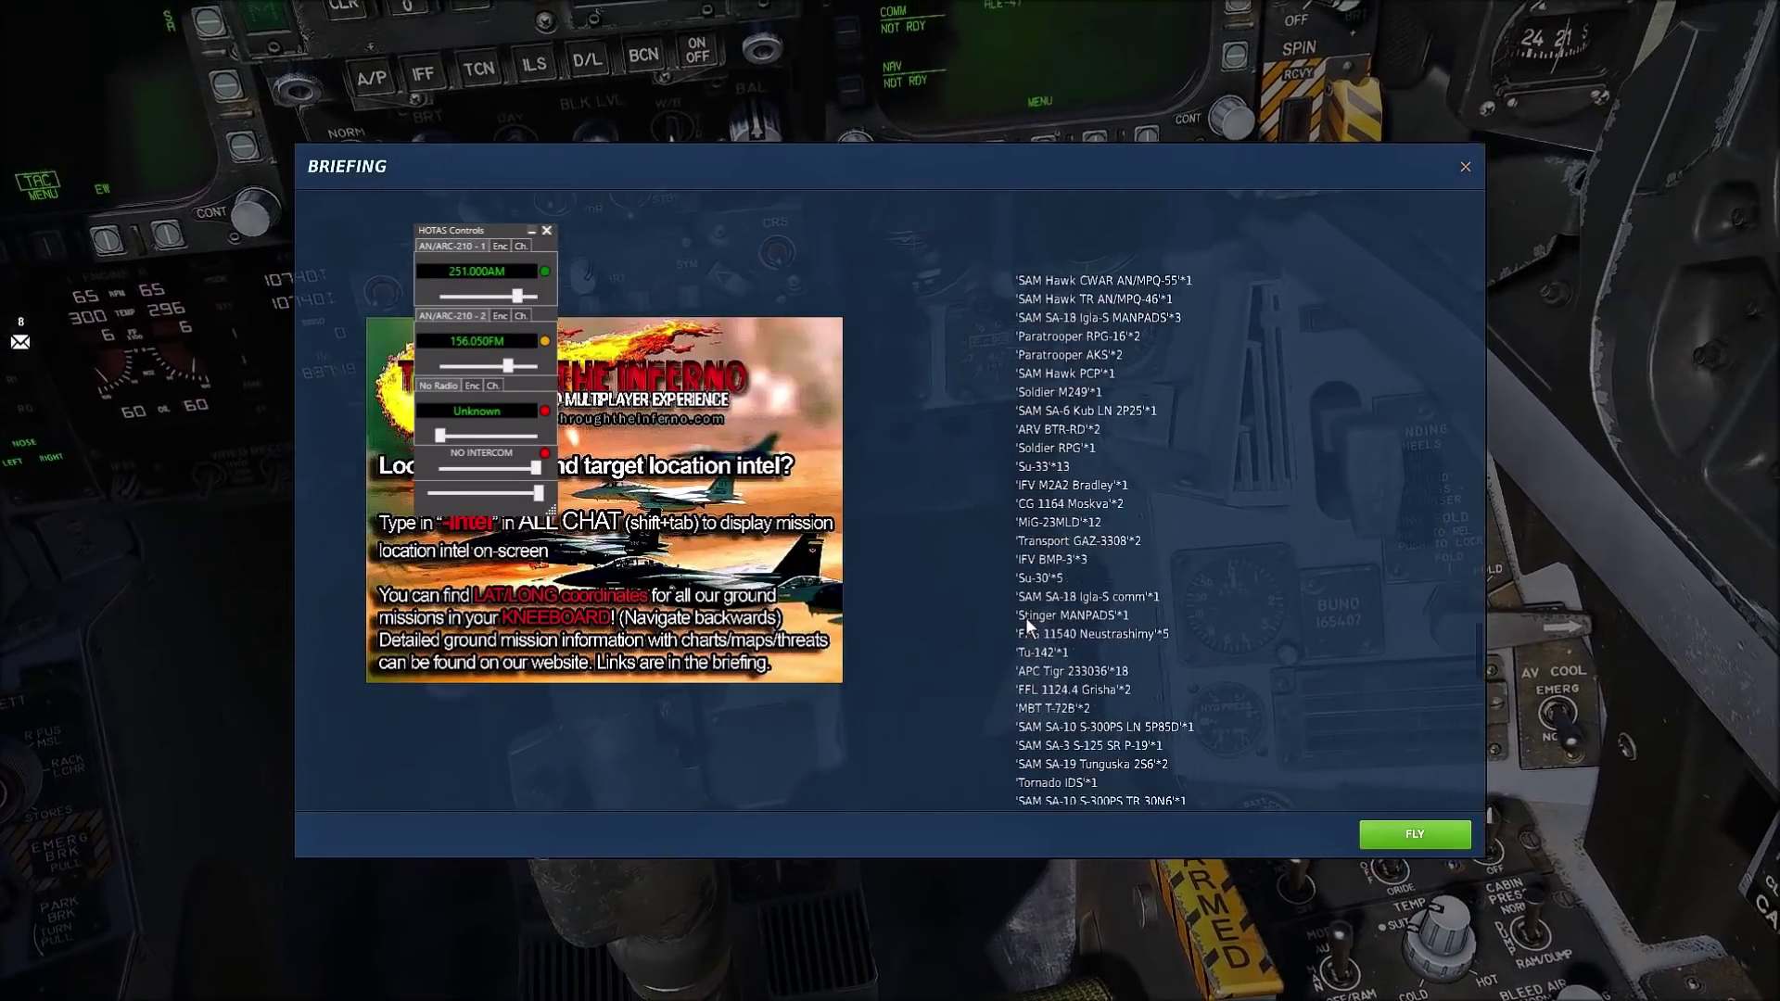
{"action": "scroll", "coordinate": [1025, 618], "scroll_direction": "down", "scroll_amount": 10}
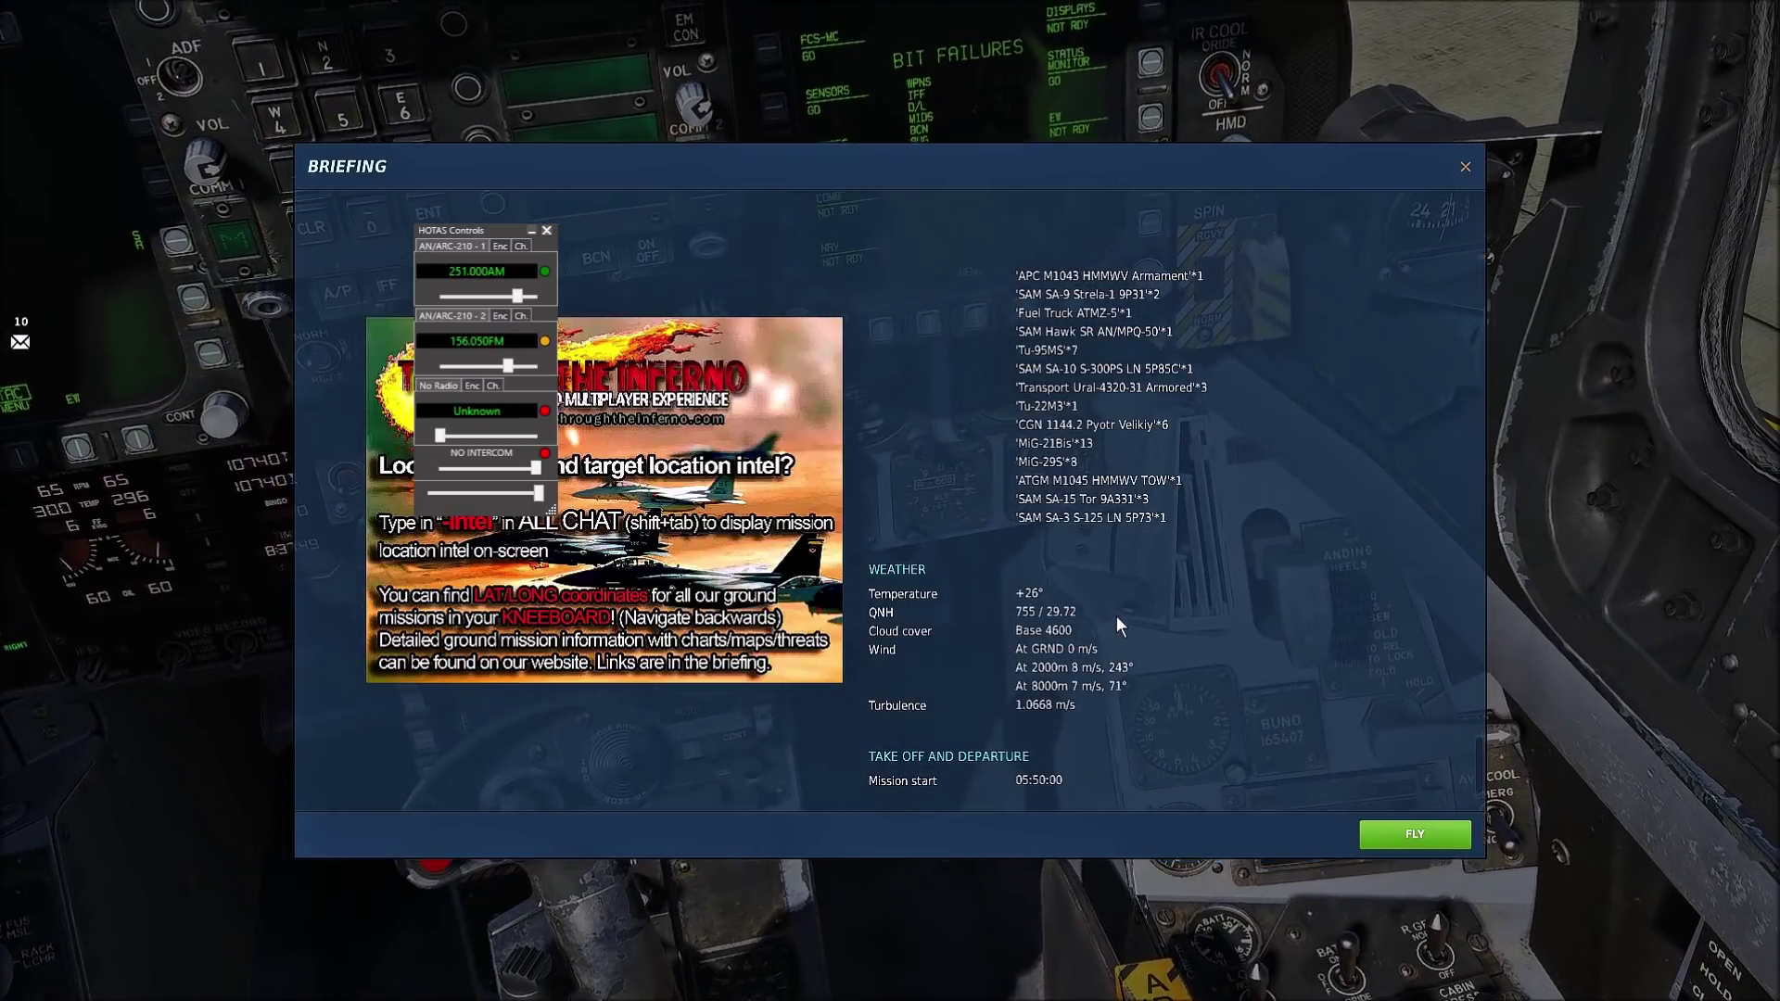
{"action": "left_click", "coordinate": [1402, 824]}
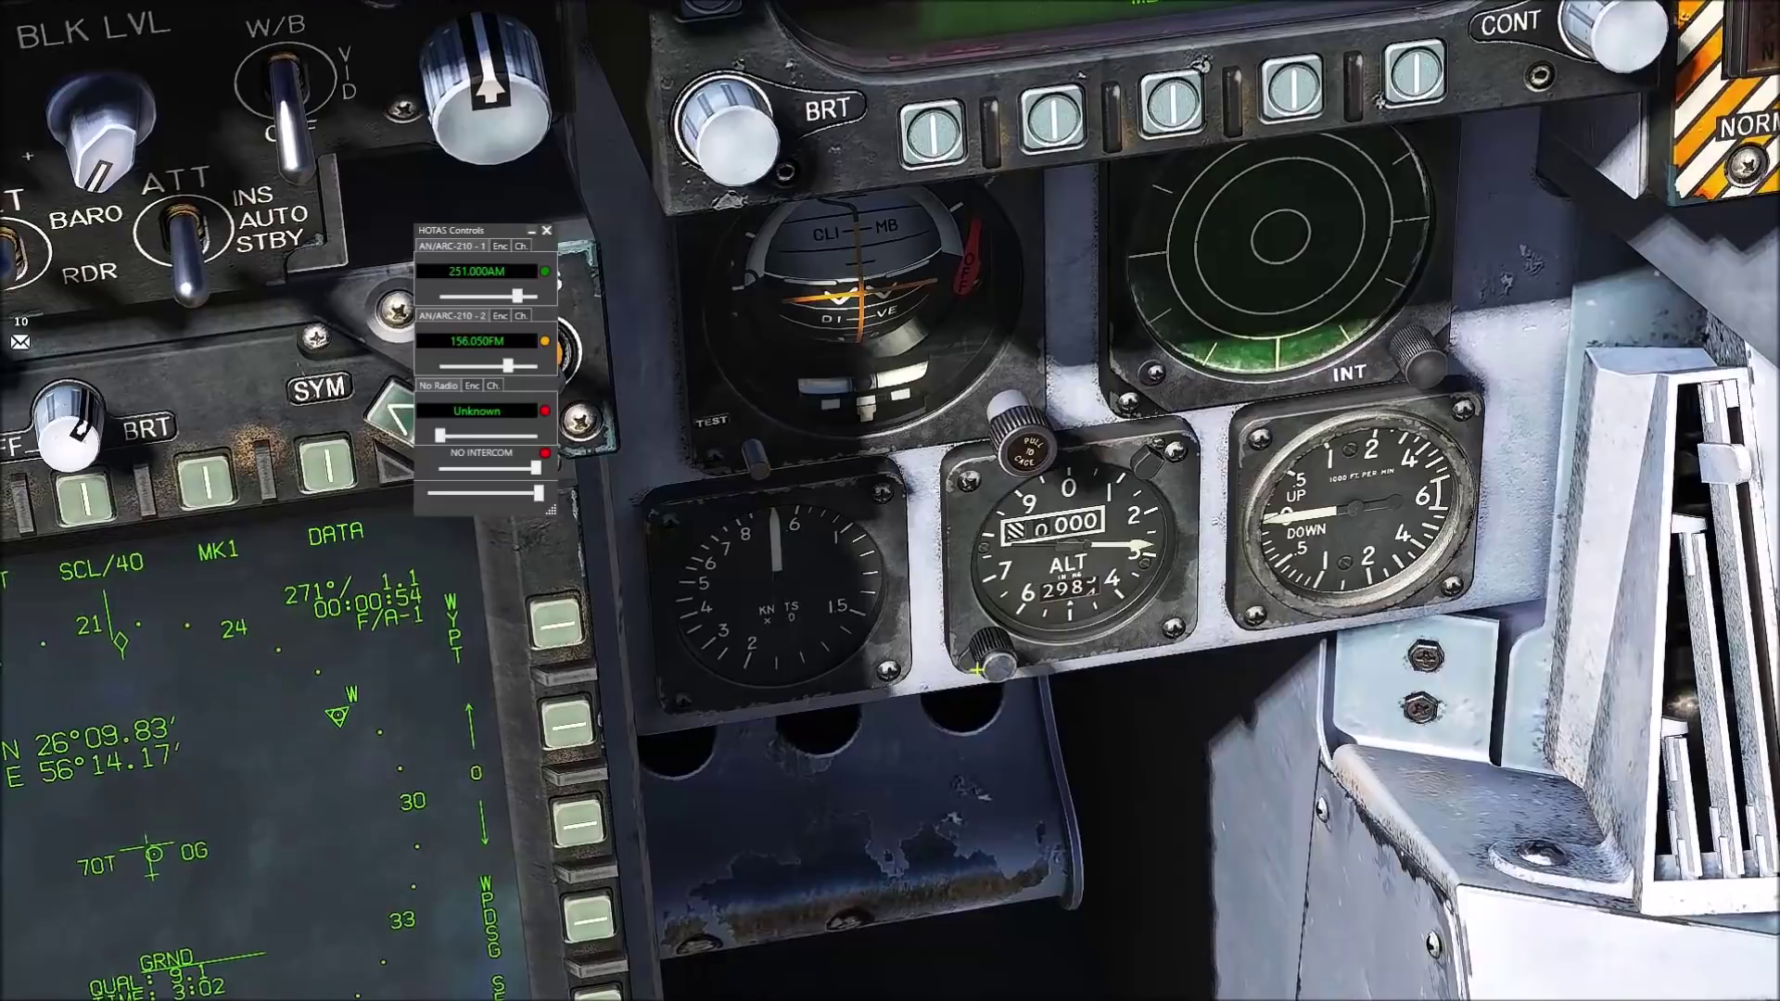
Lower the barometric pressure setting of the standby altimeter to match the QNH from the briefing
{"action": "scroll", "coordinate": [982, 639], "scroll_direction": "down", "scroll_amount": 18}
{"action": "scroll", "coordinate": [982, 640], "scroll_direction": "down", "scroll_amount": 8}
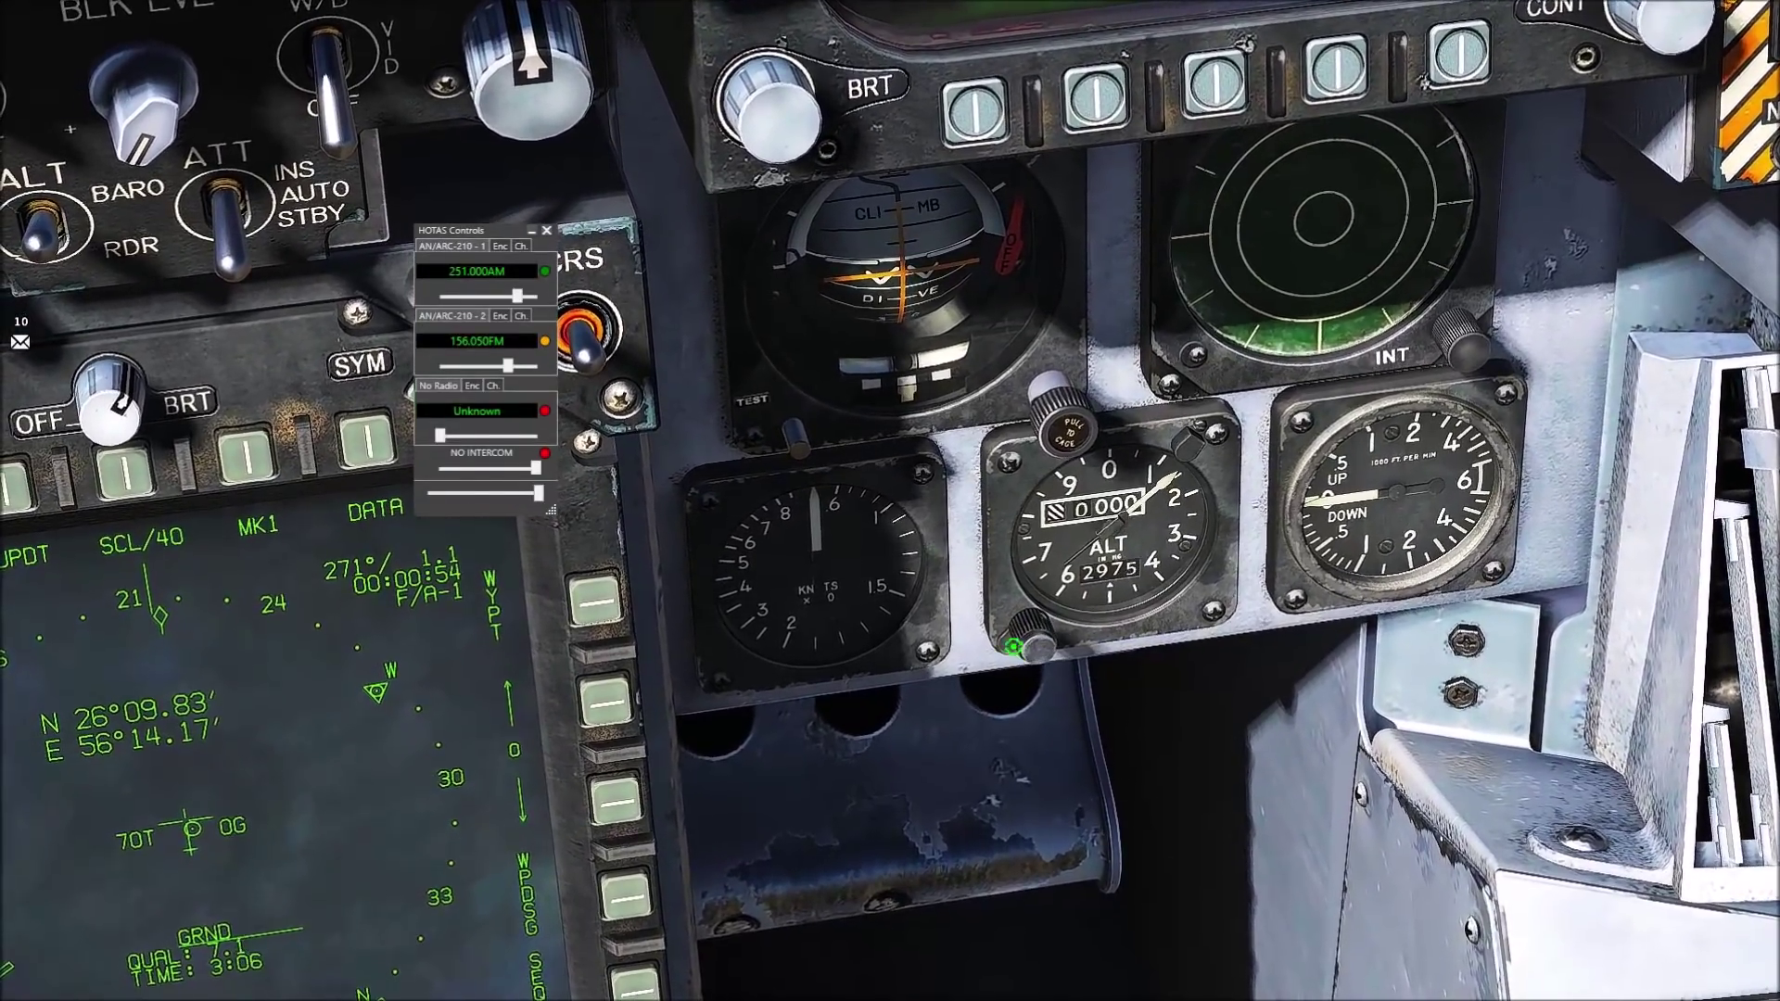
{"action": "scroll", "coordinate": [1009, 649], "scroll_direction": "down", "scroll_amount": 4}
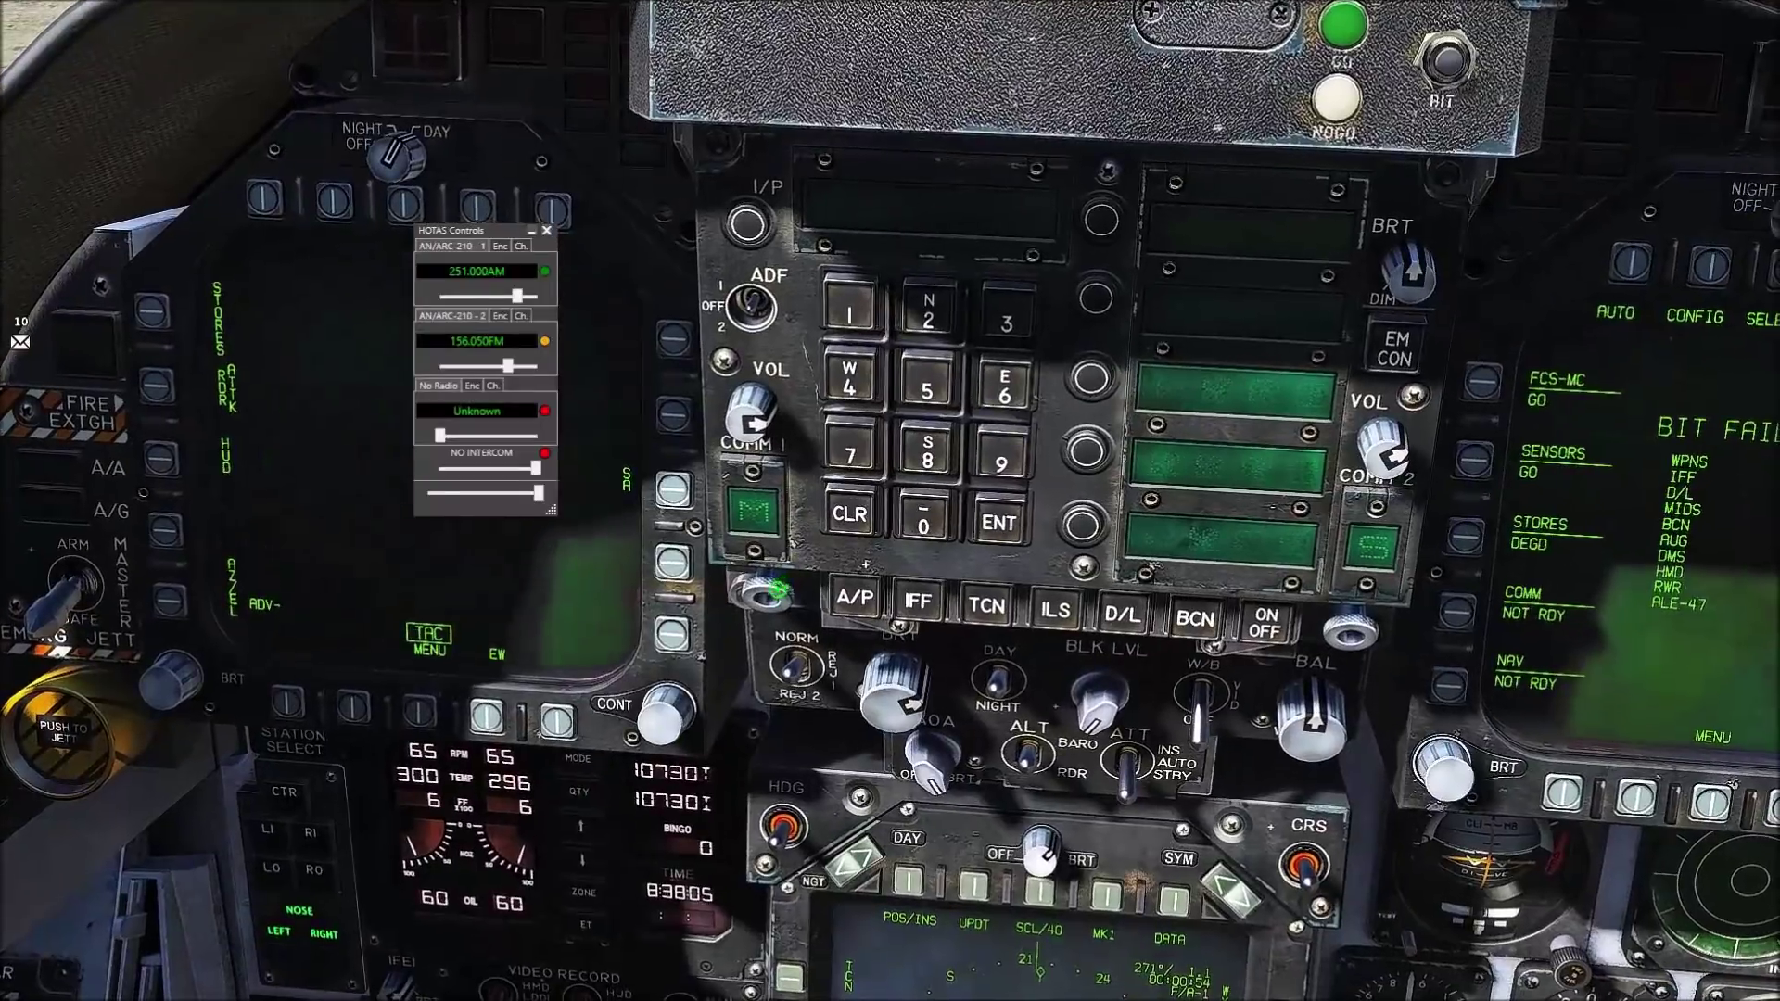
Bring up the COMM 1 radio on the up-front controller and start keying in a frequency
{"action": "left_click", "coordinate": [796, 586]}
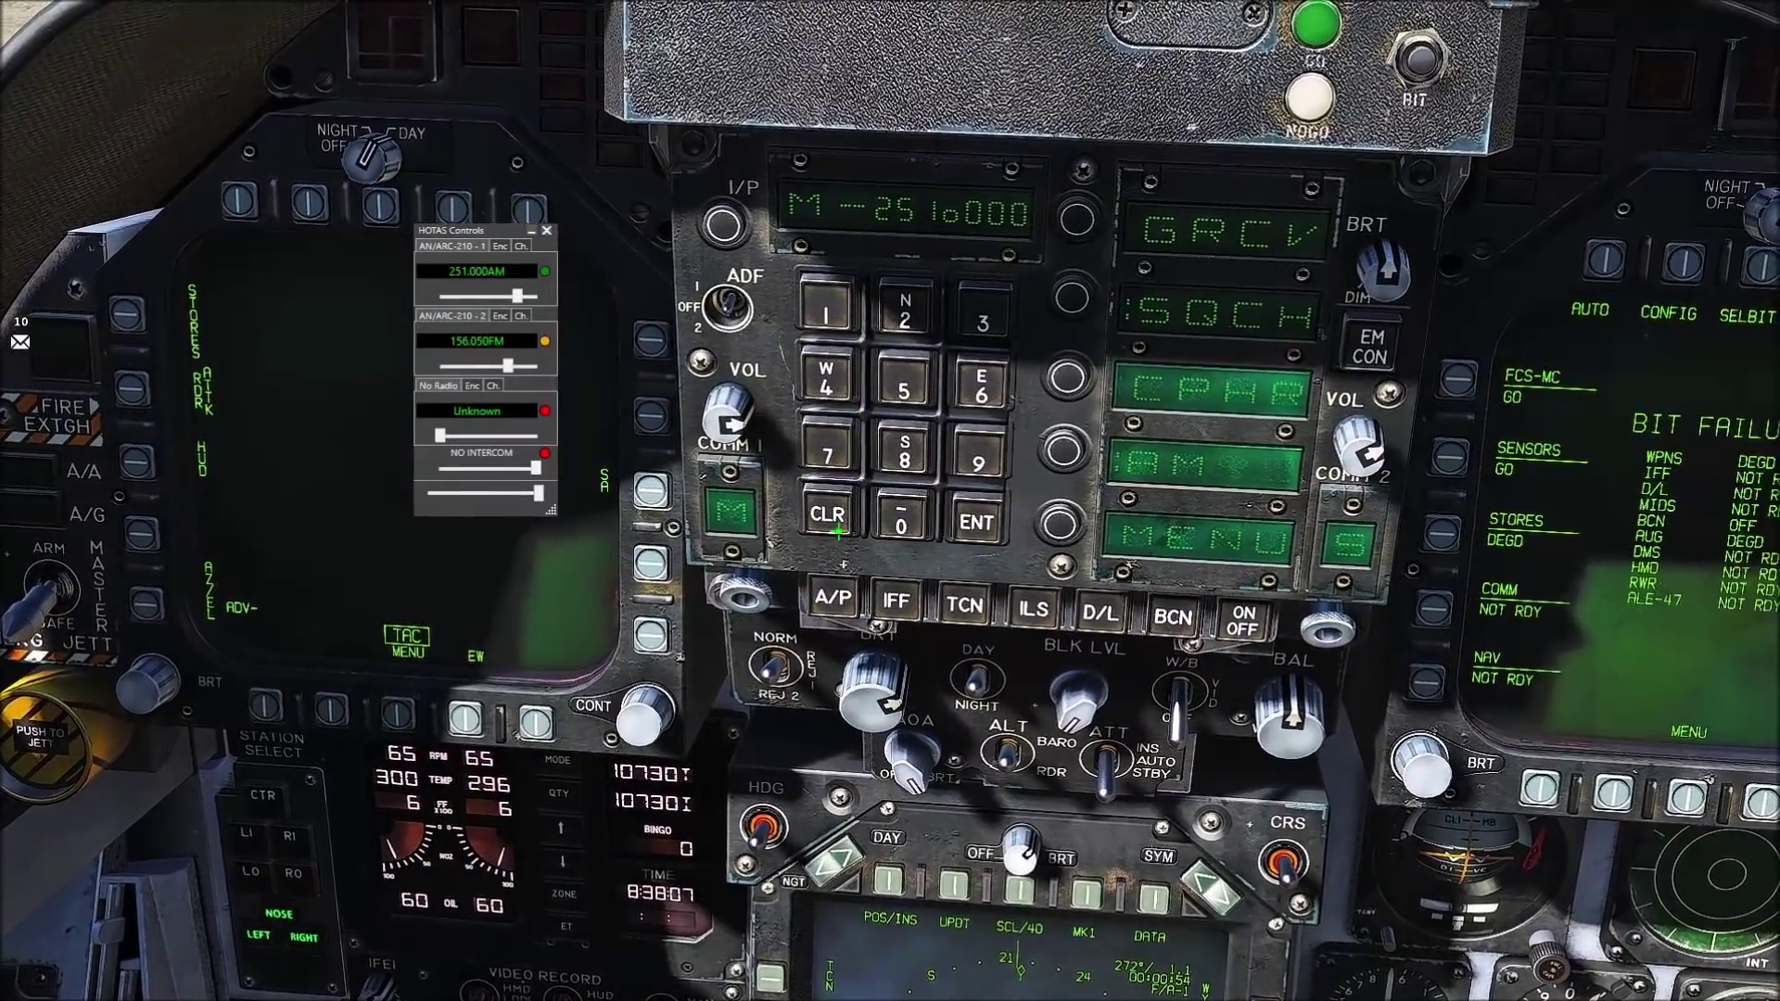
{"action": "left_click", "coordinate": [872, 380]}
{"action": "left_click", "coordinate": [822, 345]}
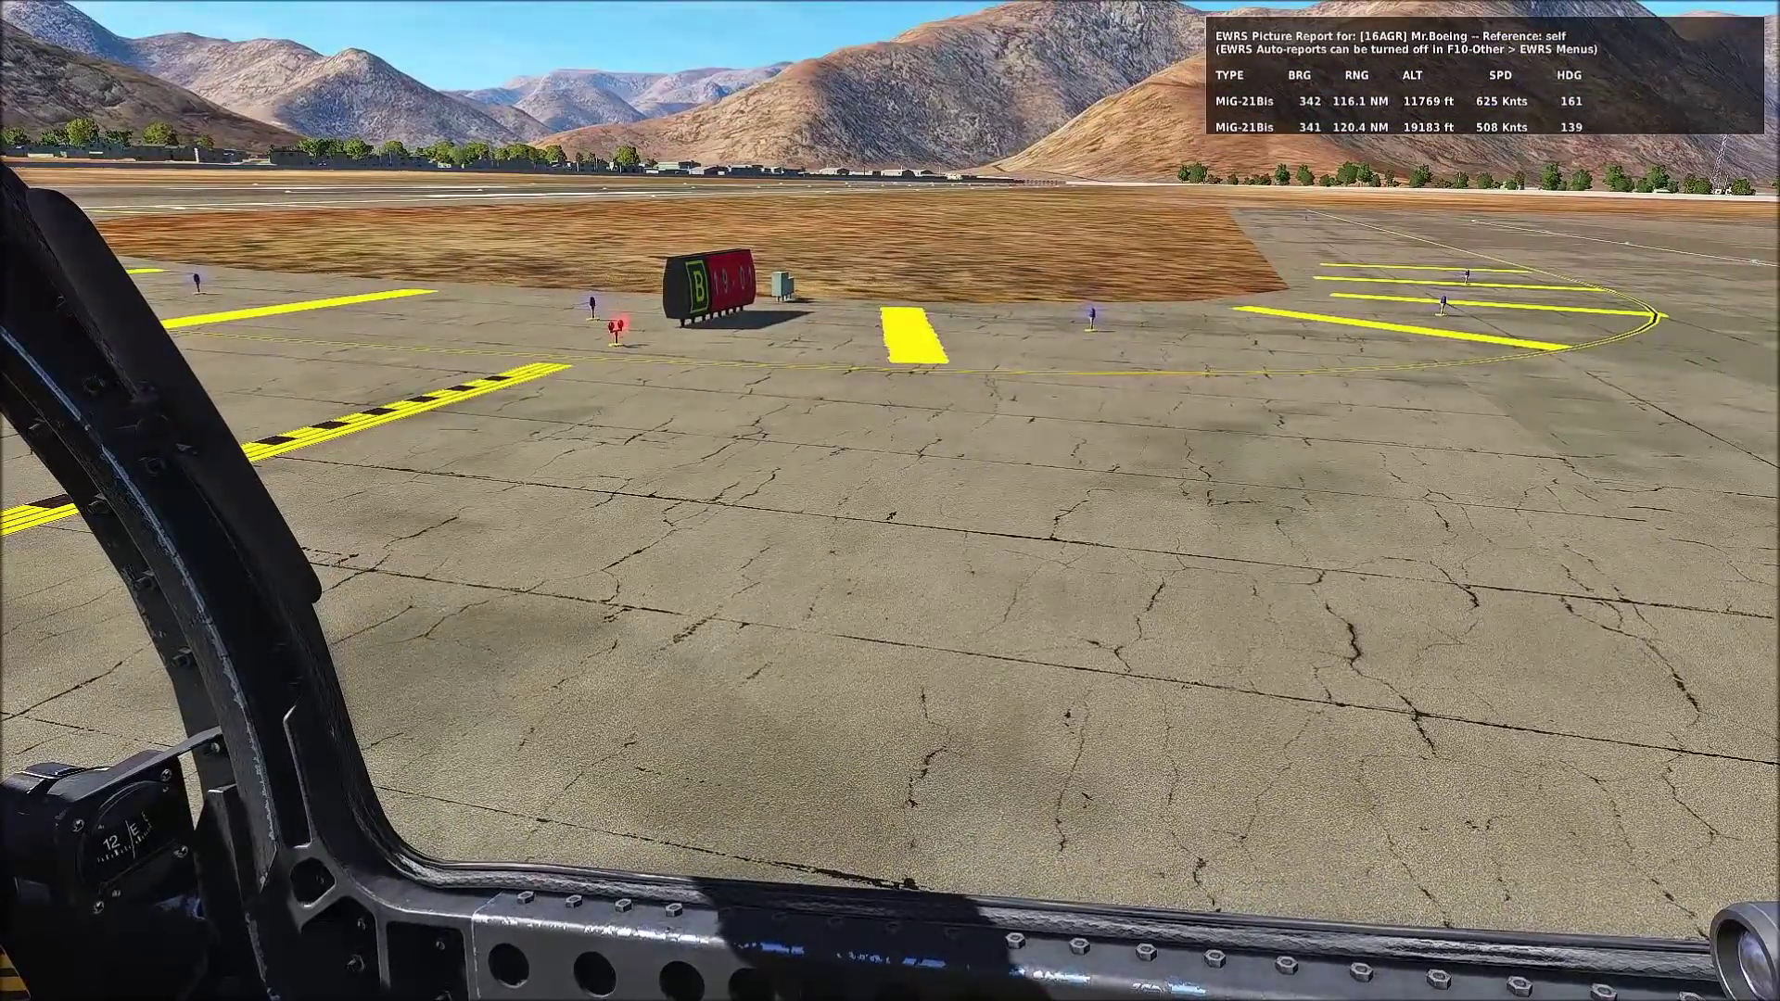
Open the theatre map and examine the aircraft's position and the surroundings of Khasab airfield
{"action": "key", "text": "F10"}
{"action": "scroll", "coordinate": [997, 677], "scroll_direction": "up", "scroll_amount": 10}
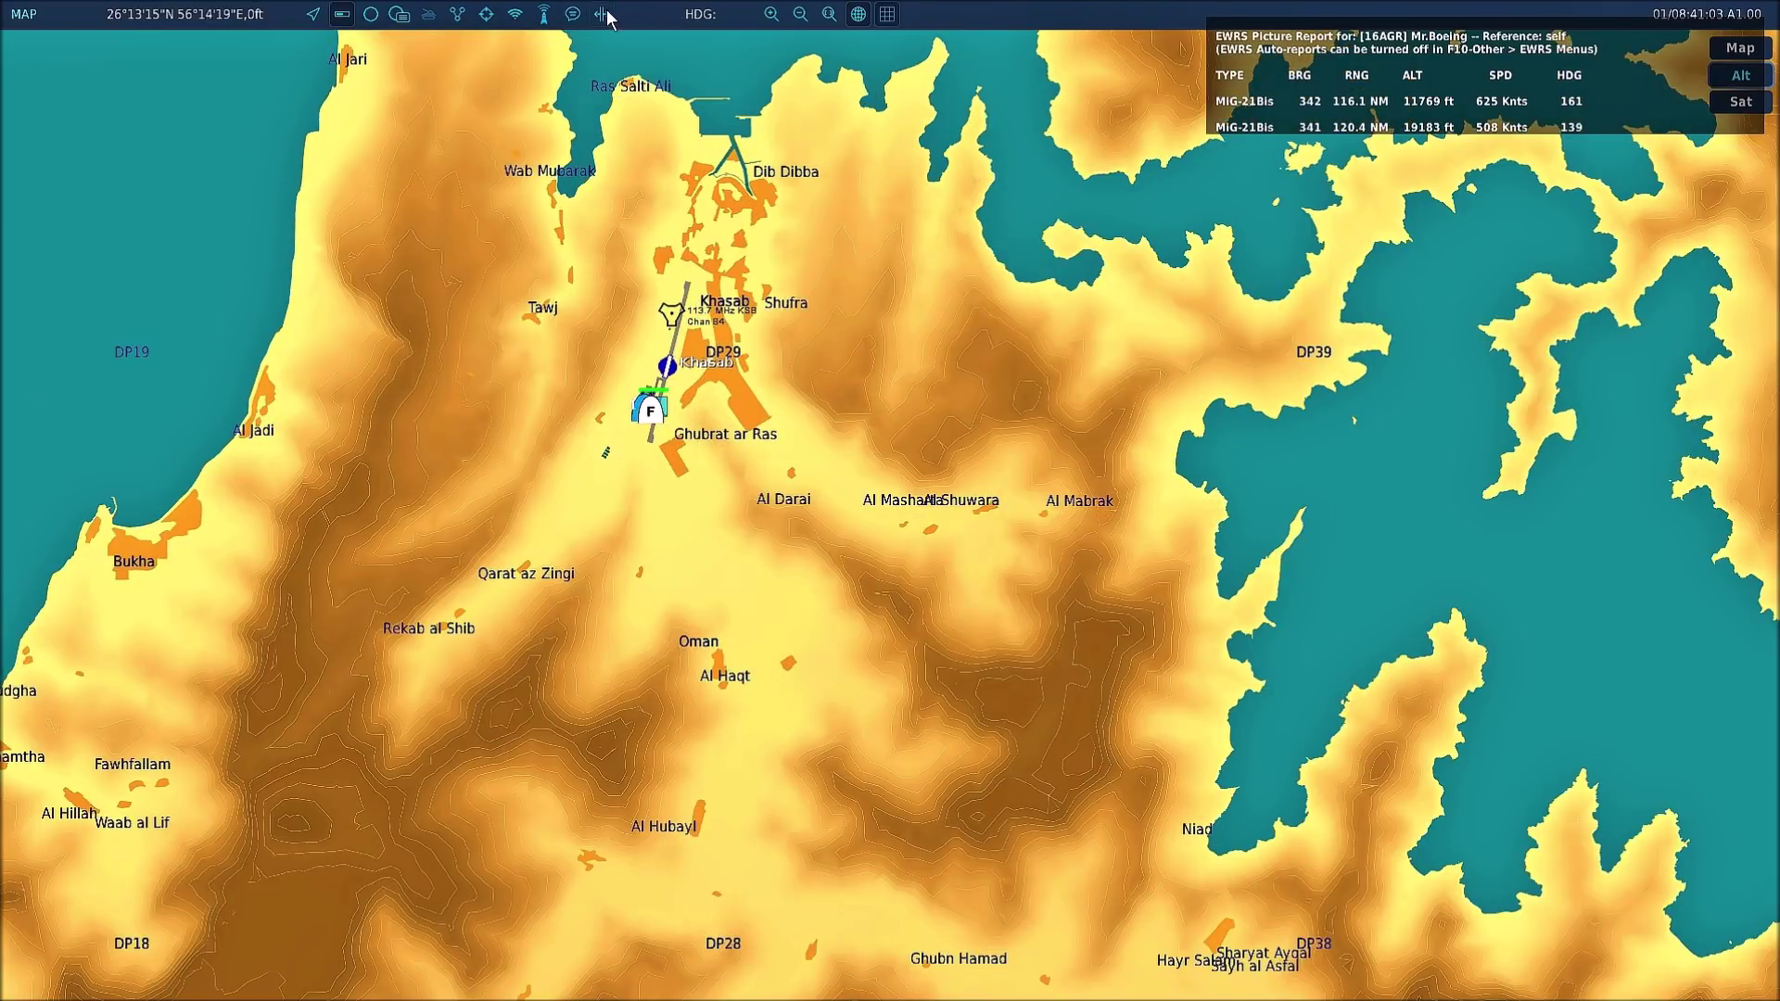
{"action": "scroll", "coordinate": [636, 388], "scroll_direction": "down", "scroll_amount": 10}
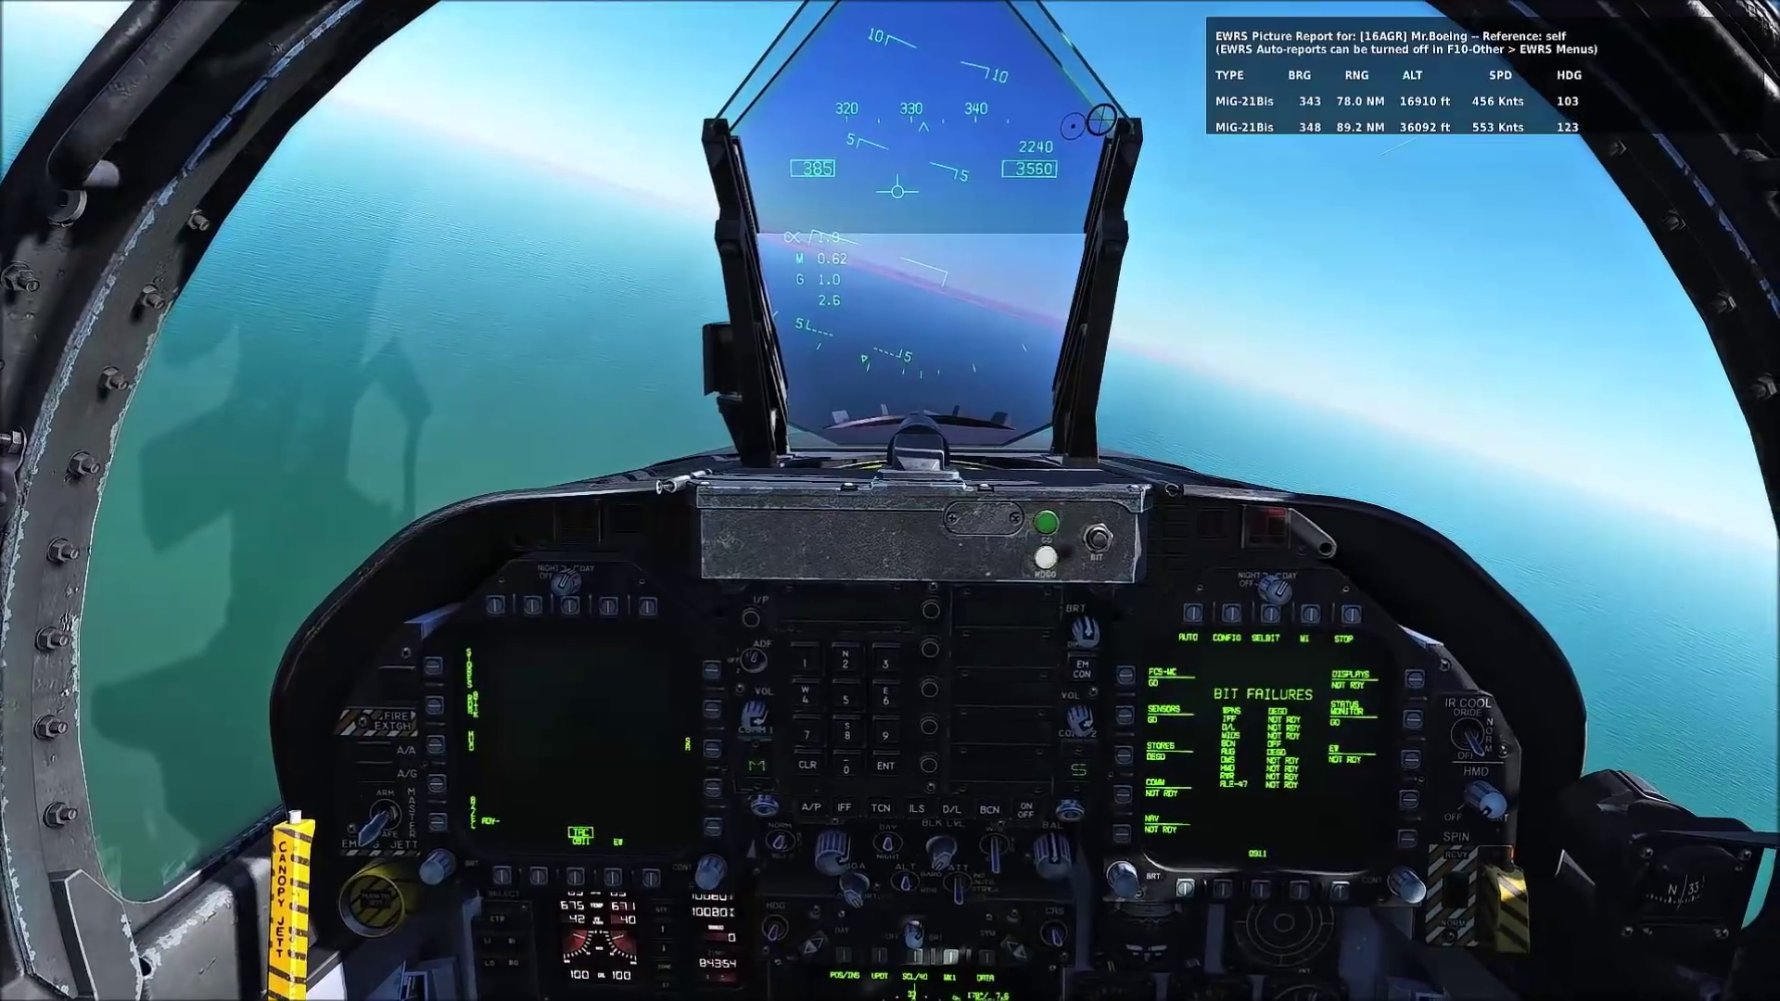
Reopen the mission briefing, look up the SRS player frequency for AWACS and A2A combat, and return to the cockpit
{"action": "key", "text": "alt+b"}
{"action": "scroll", "coordinate": [1105, 452], "scroll_direction": "up", "scroll_amount": 4}
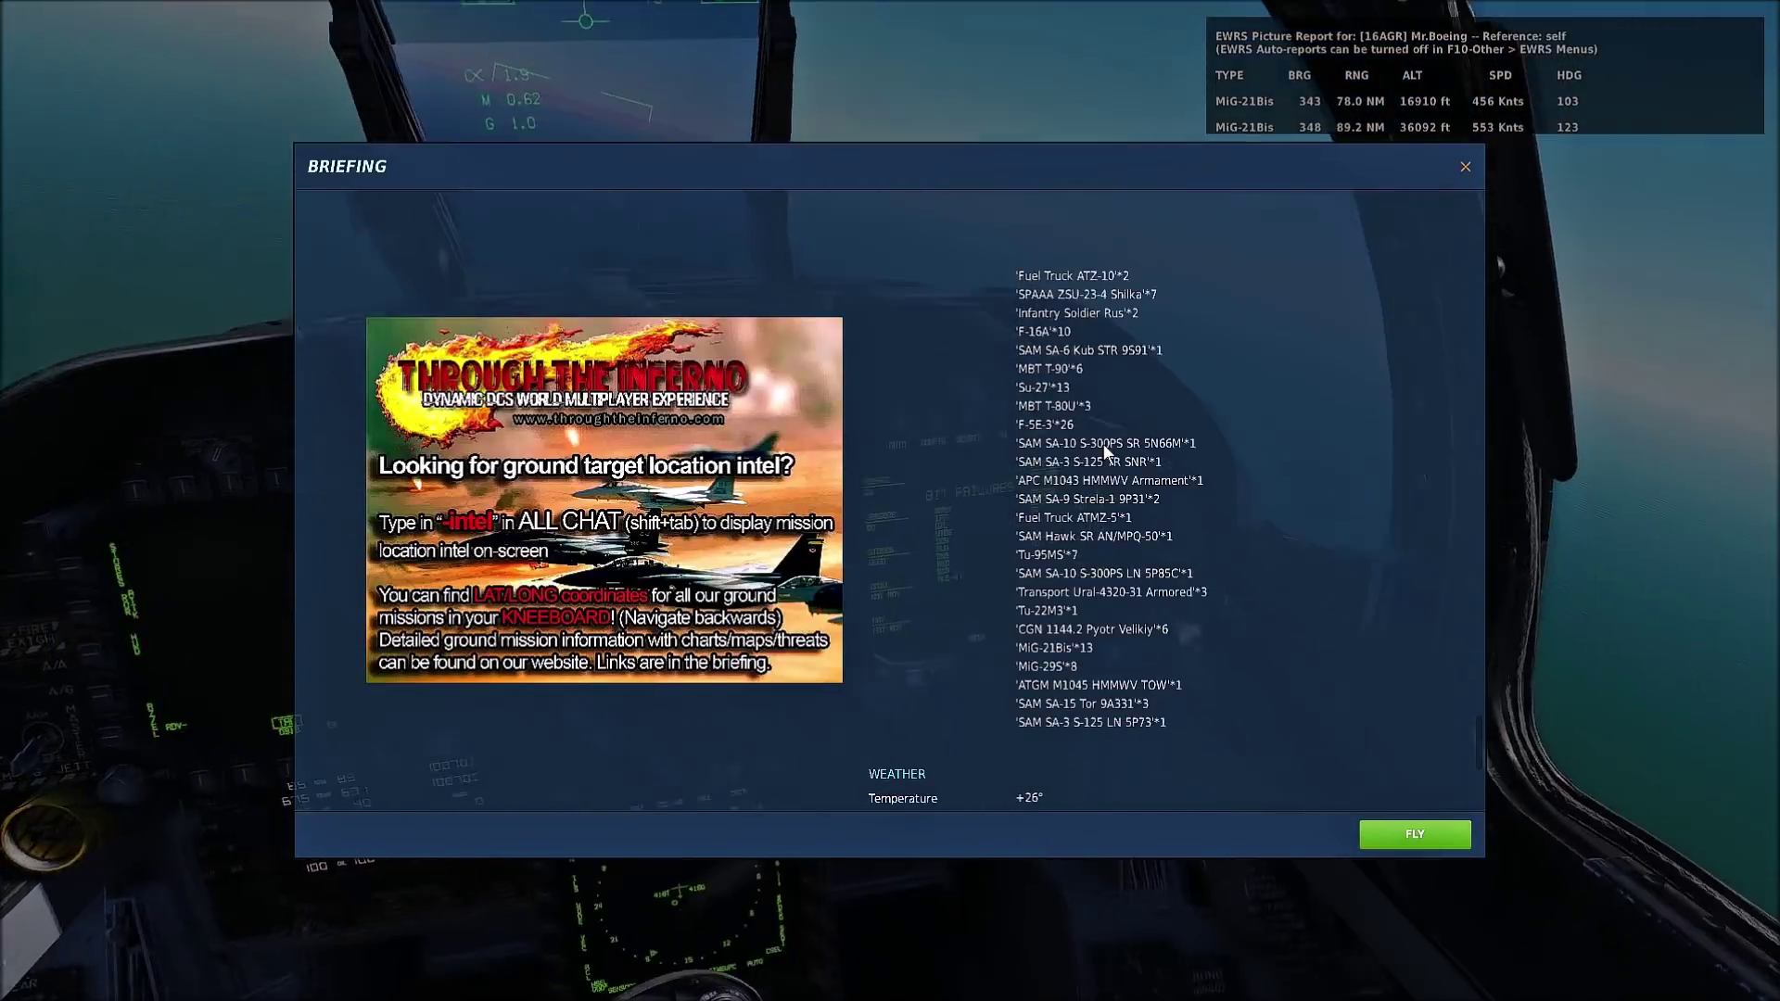
{"action": "scroll", "coordinate": [1097, 454], "scroll_direction": "up", "scroll_amount": 10}
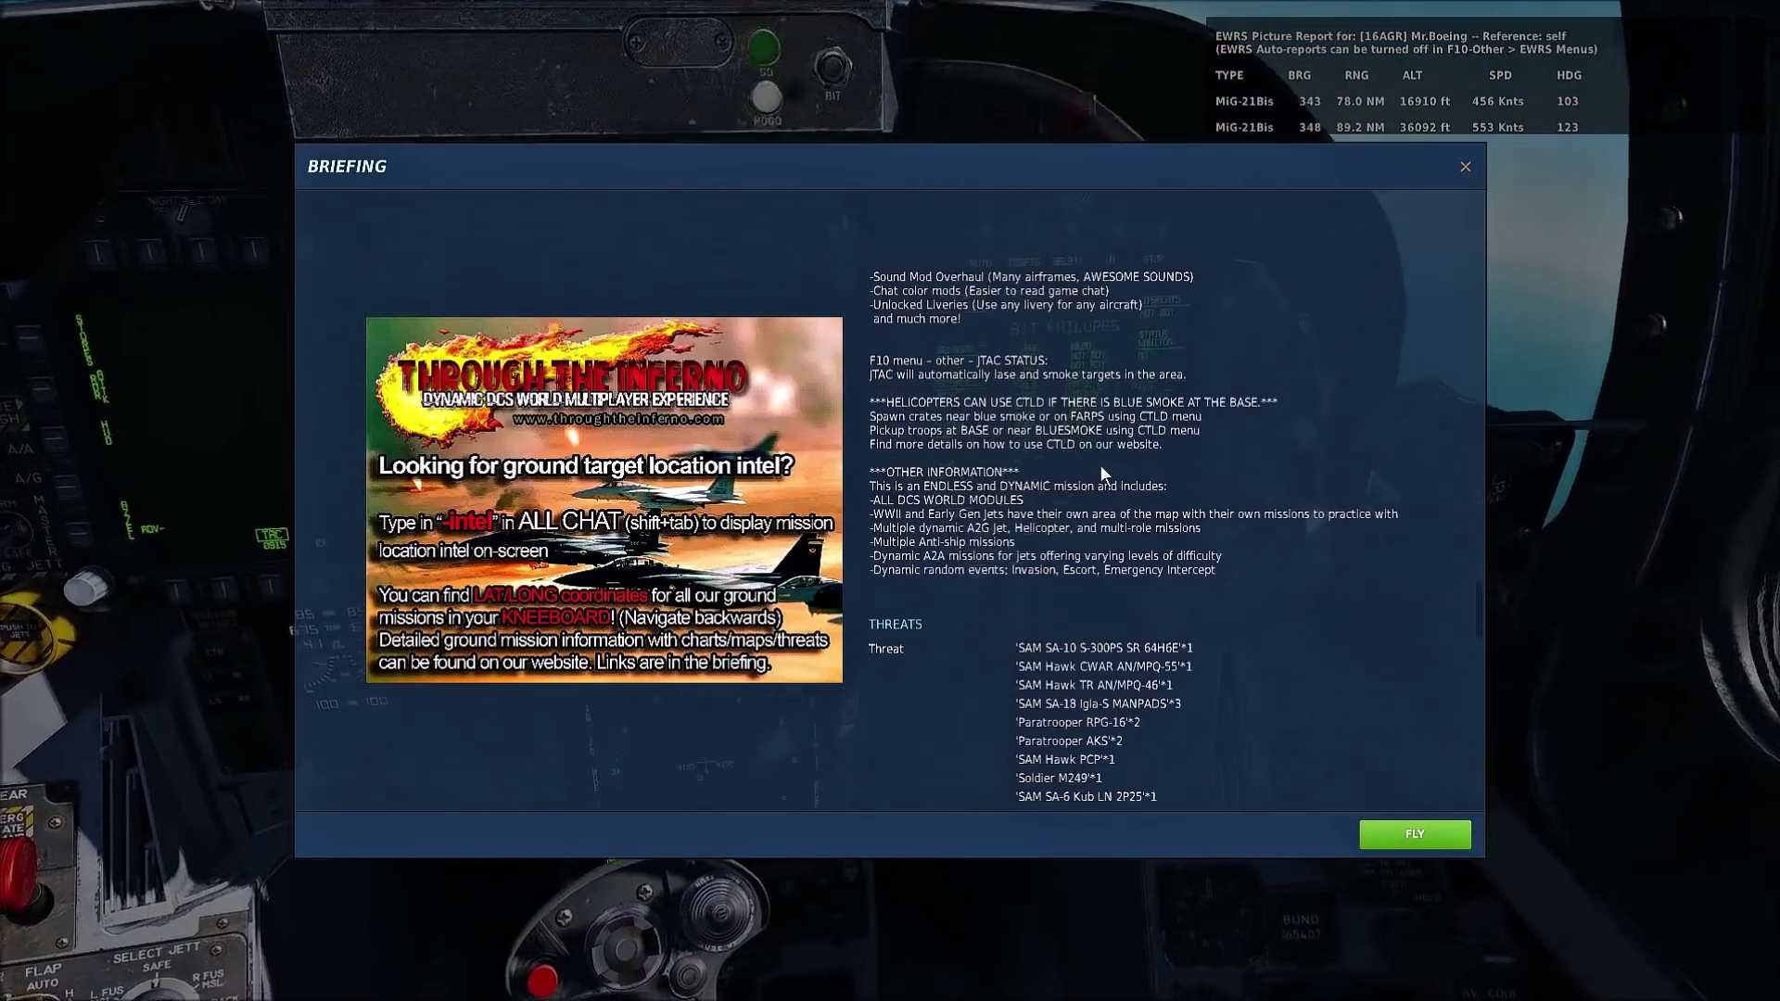
{"action": "scroll", "coordinate": [1098, 465], "scroll_direction": "up", "scroll_amount": 9}
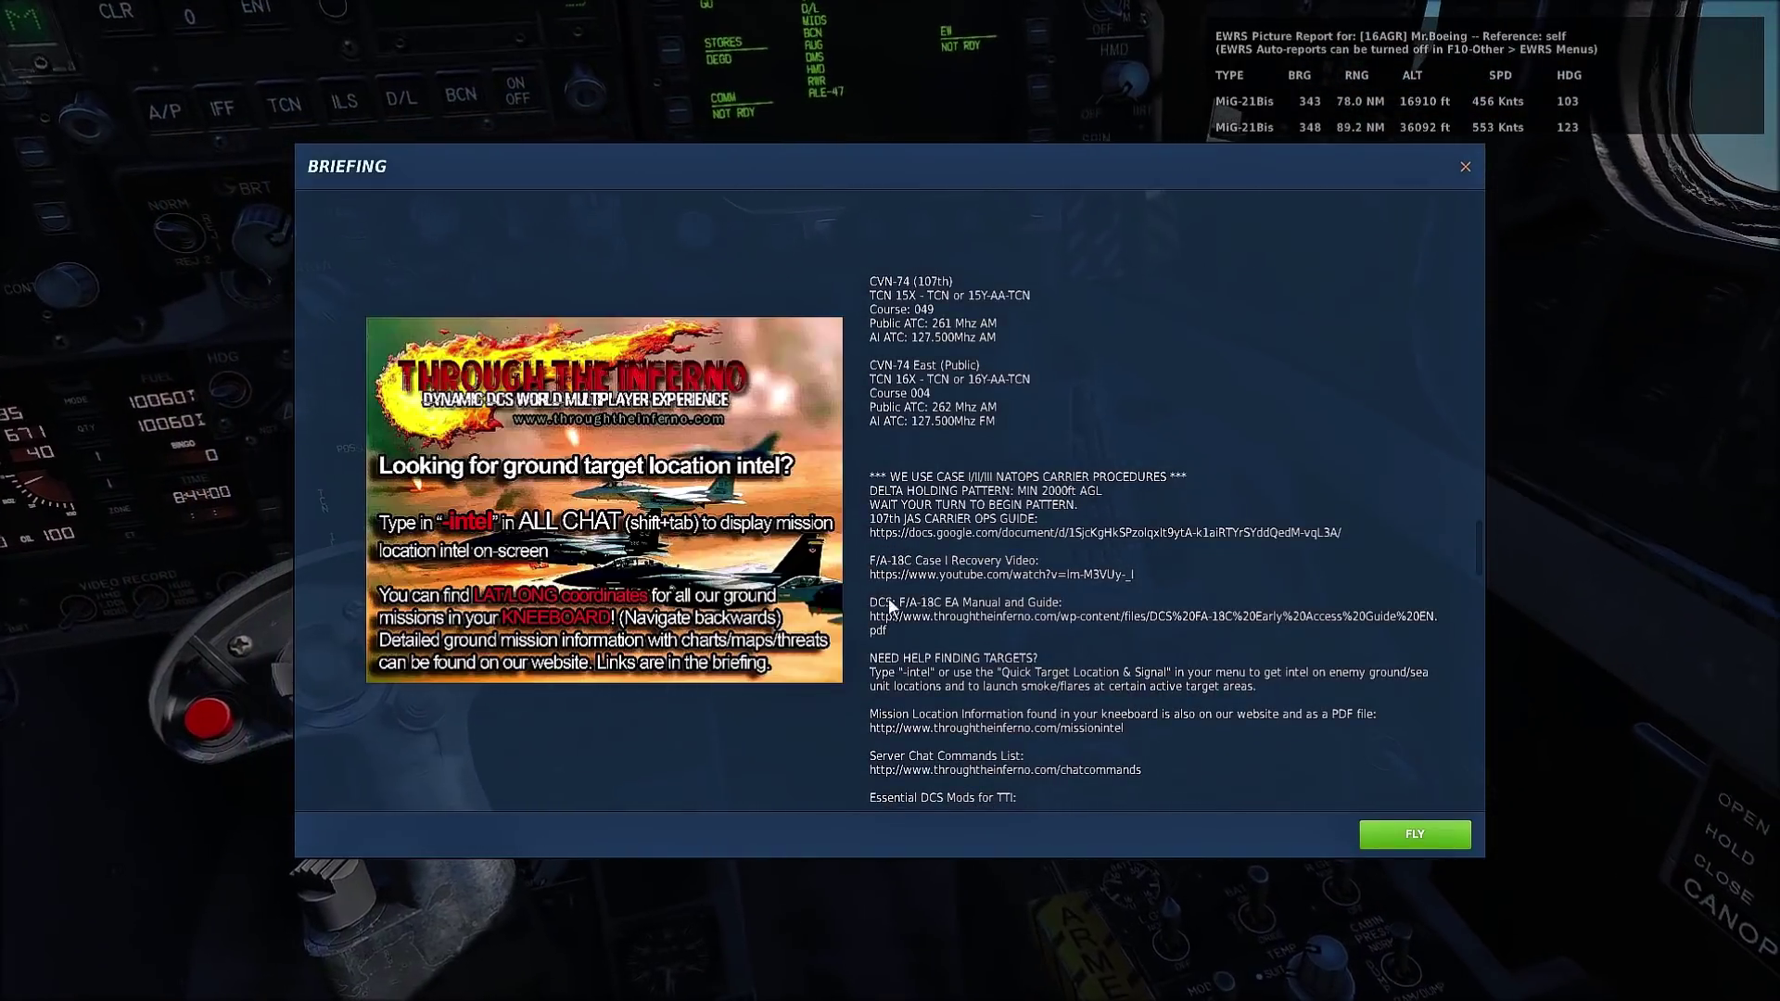
{"action": "scroll", "coordinate": [1032, 464], "scroll_direction": "down", "scroll_amount": 8}
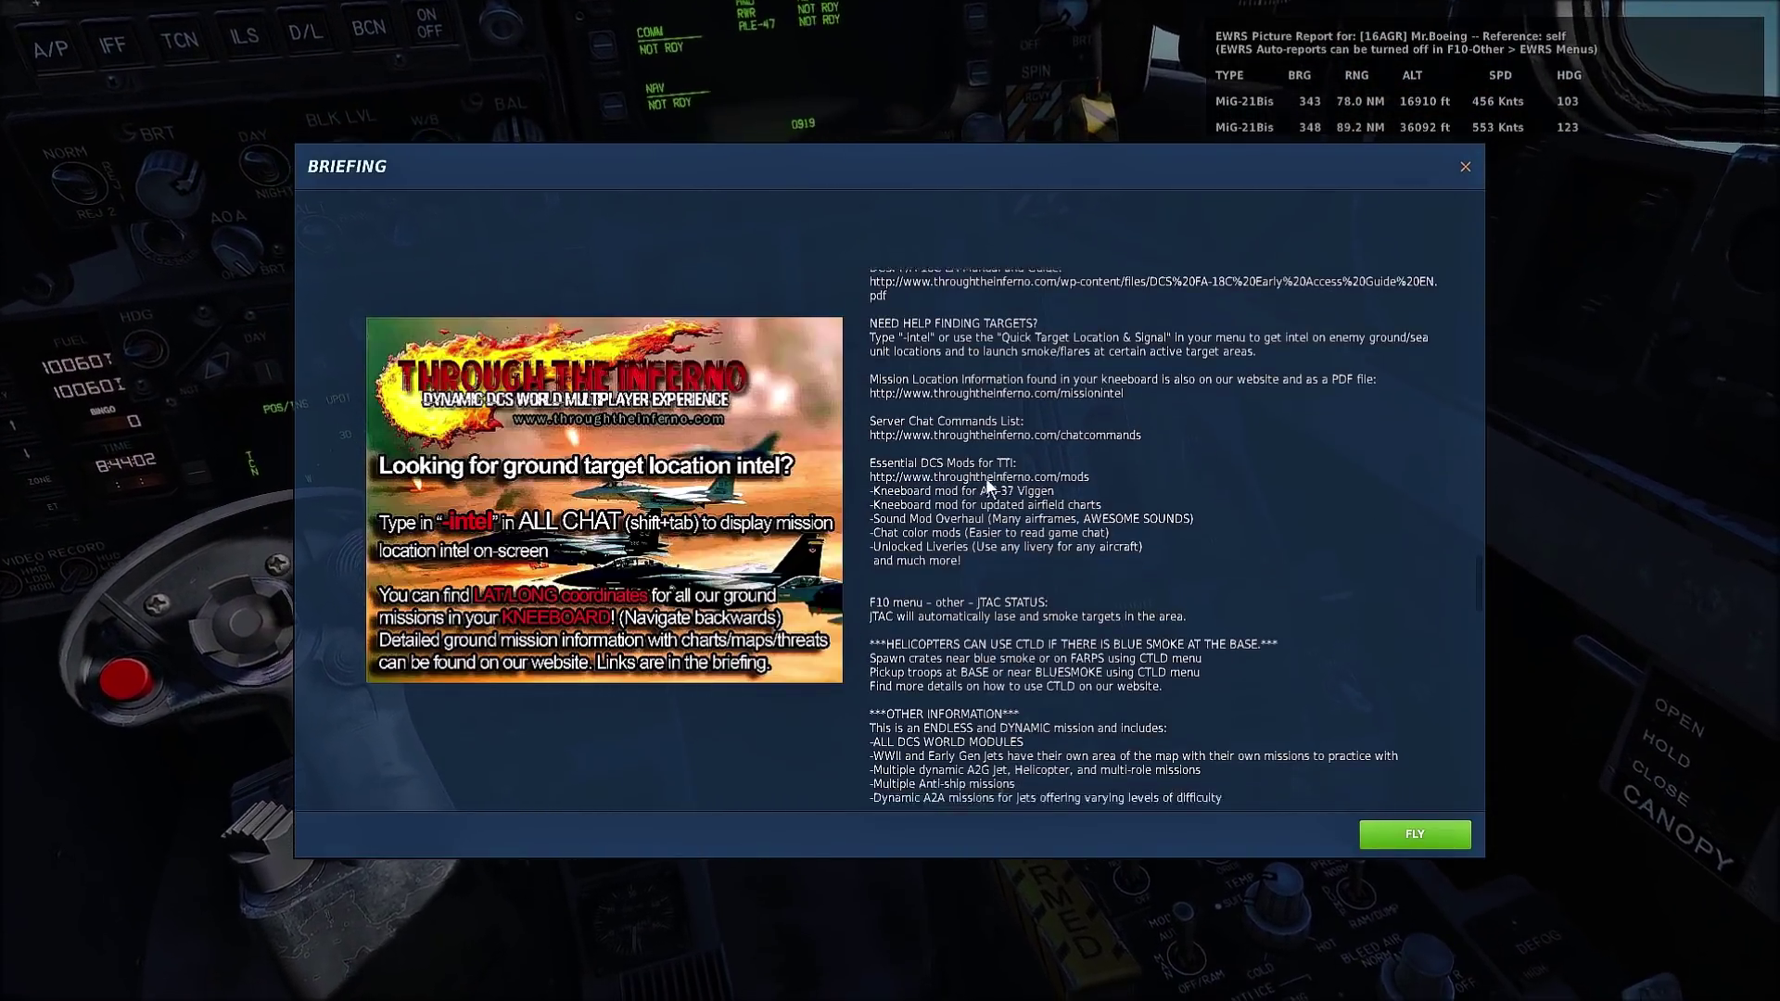
{"action": "scroll", "coordinate": [981, 484], "scroll_direction": "down", "scroll_amount": 8}
{"action": "scroll", "coordinate": [986, 505], "scroll_direction": "up", "scroll_amount": 15}
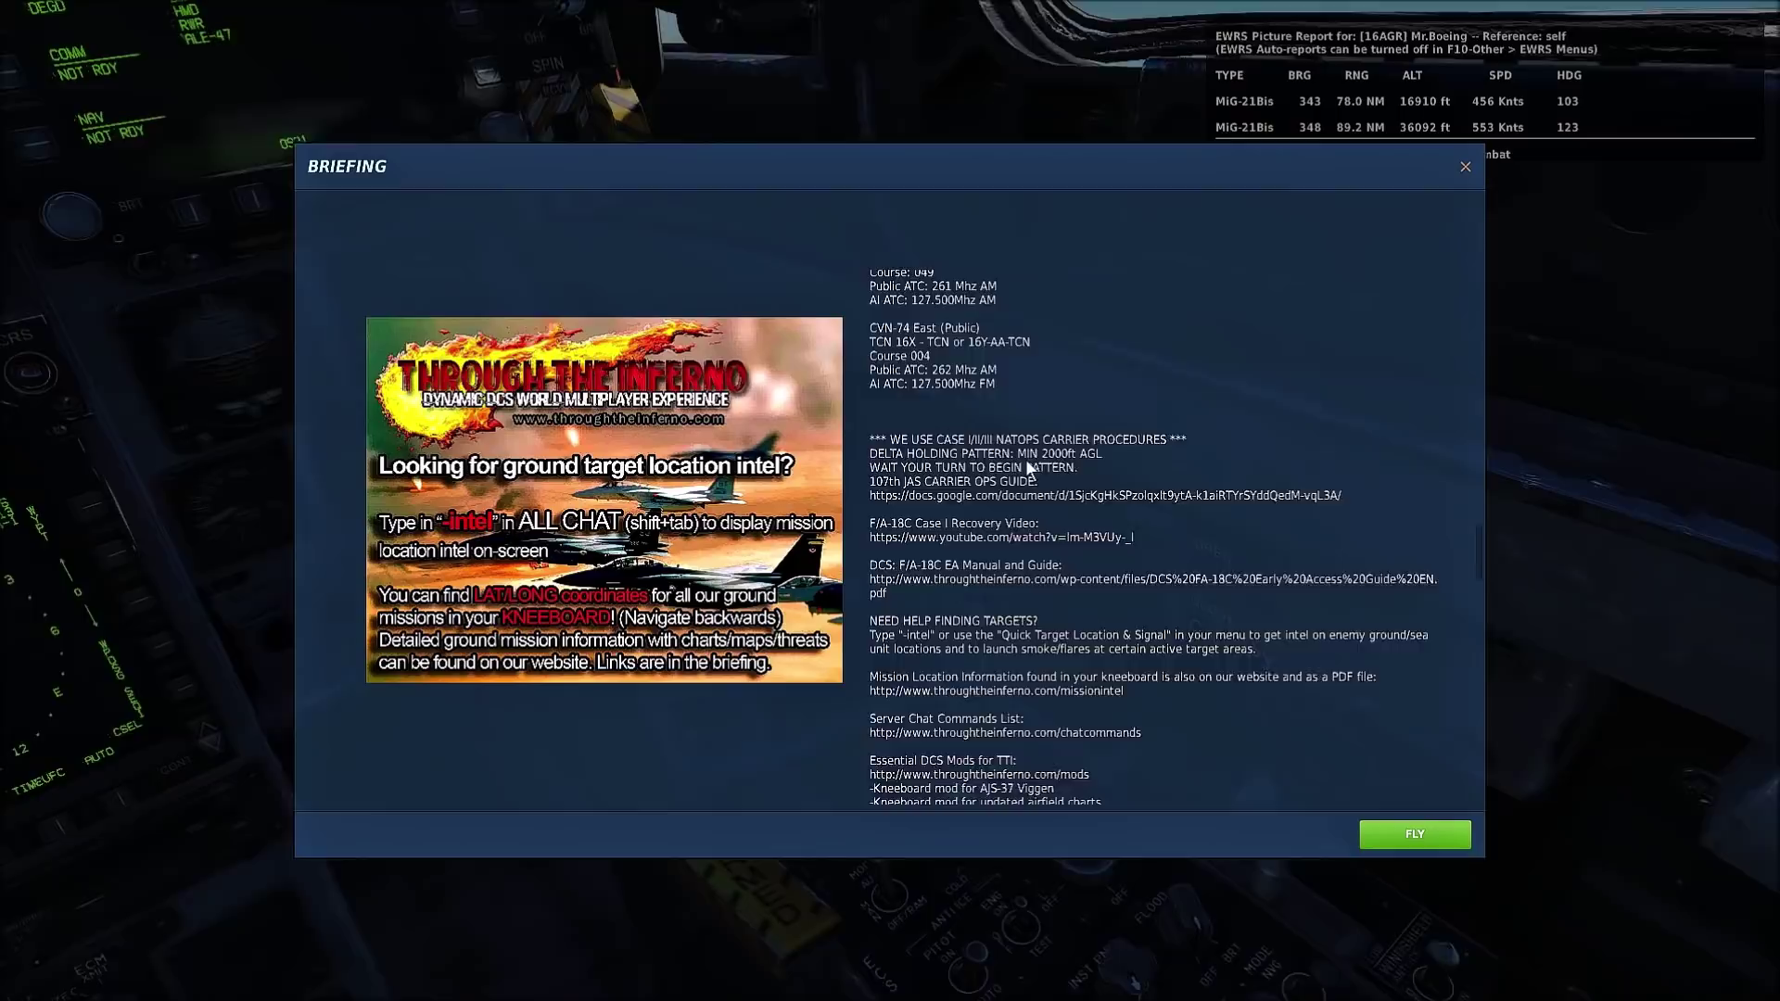
{"action": "scroll", "coordinate": [1025, 459], "scroll_direction": "up", "scroll_amount": 12}
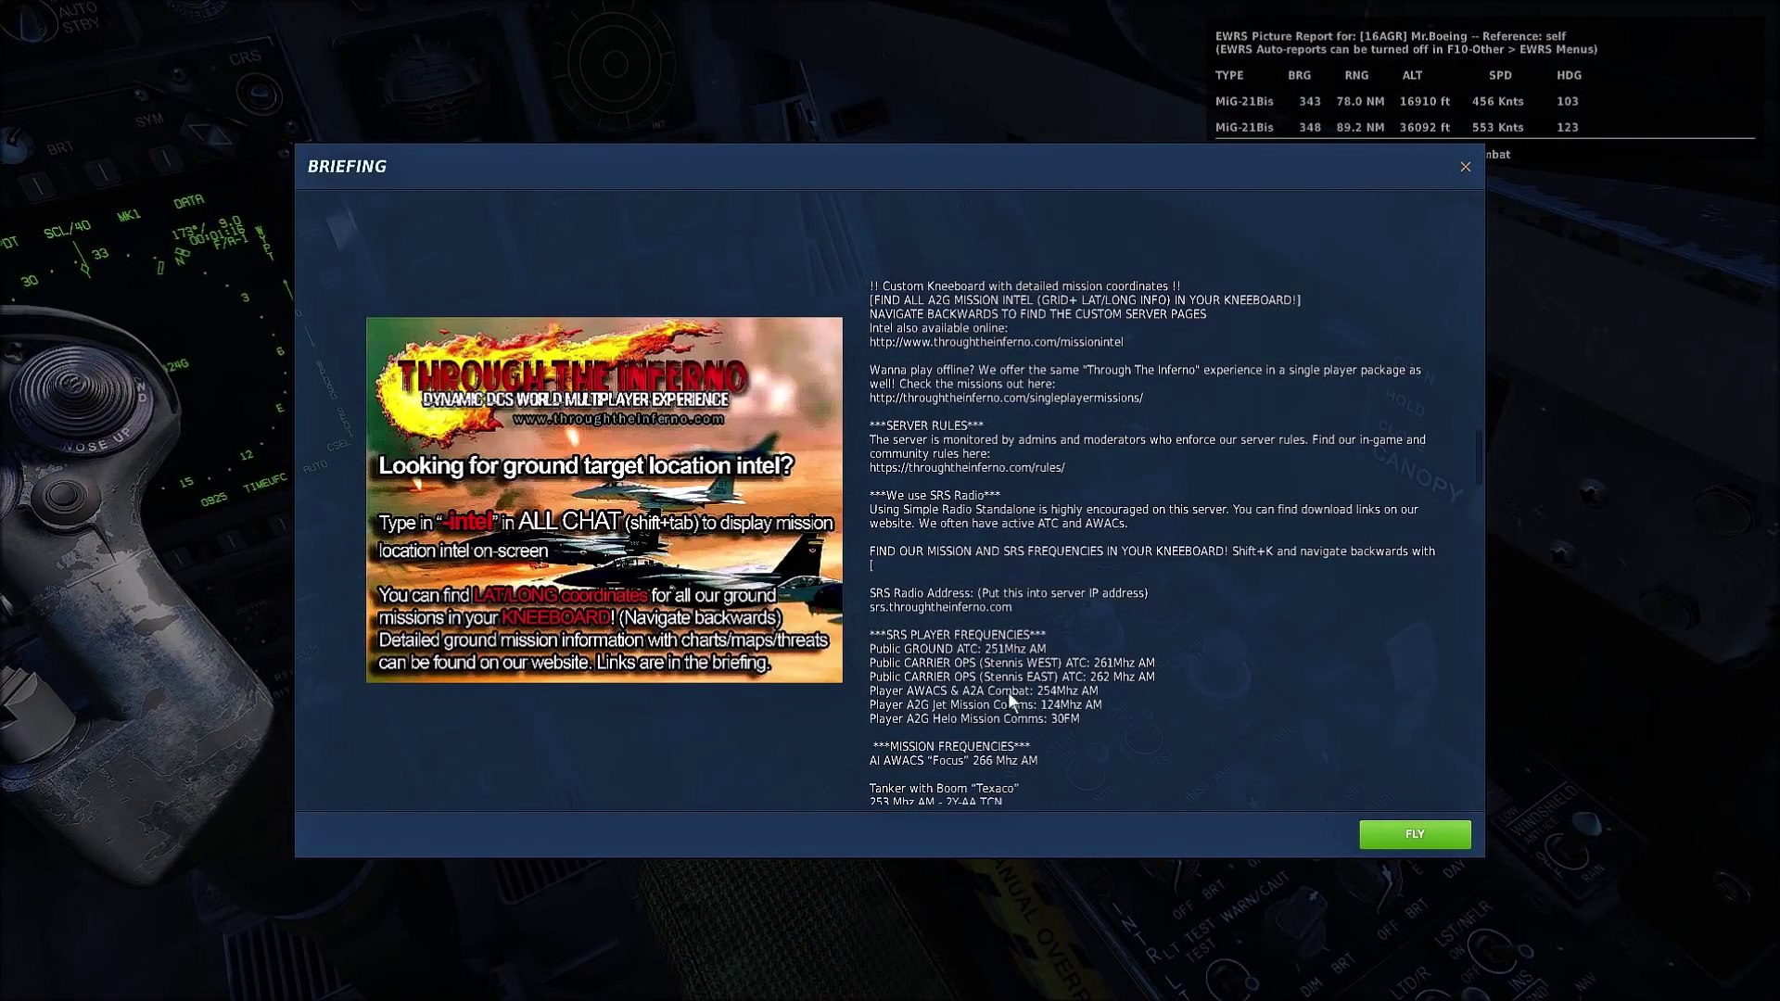
{"action": "left_click", "coordinate": [1418, 833]}
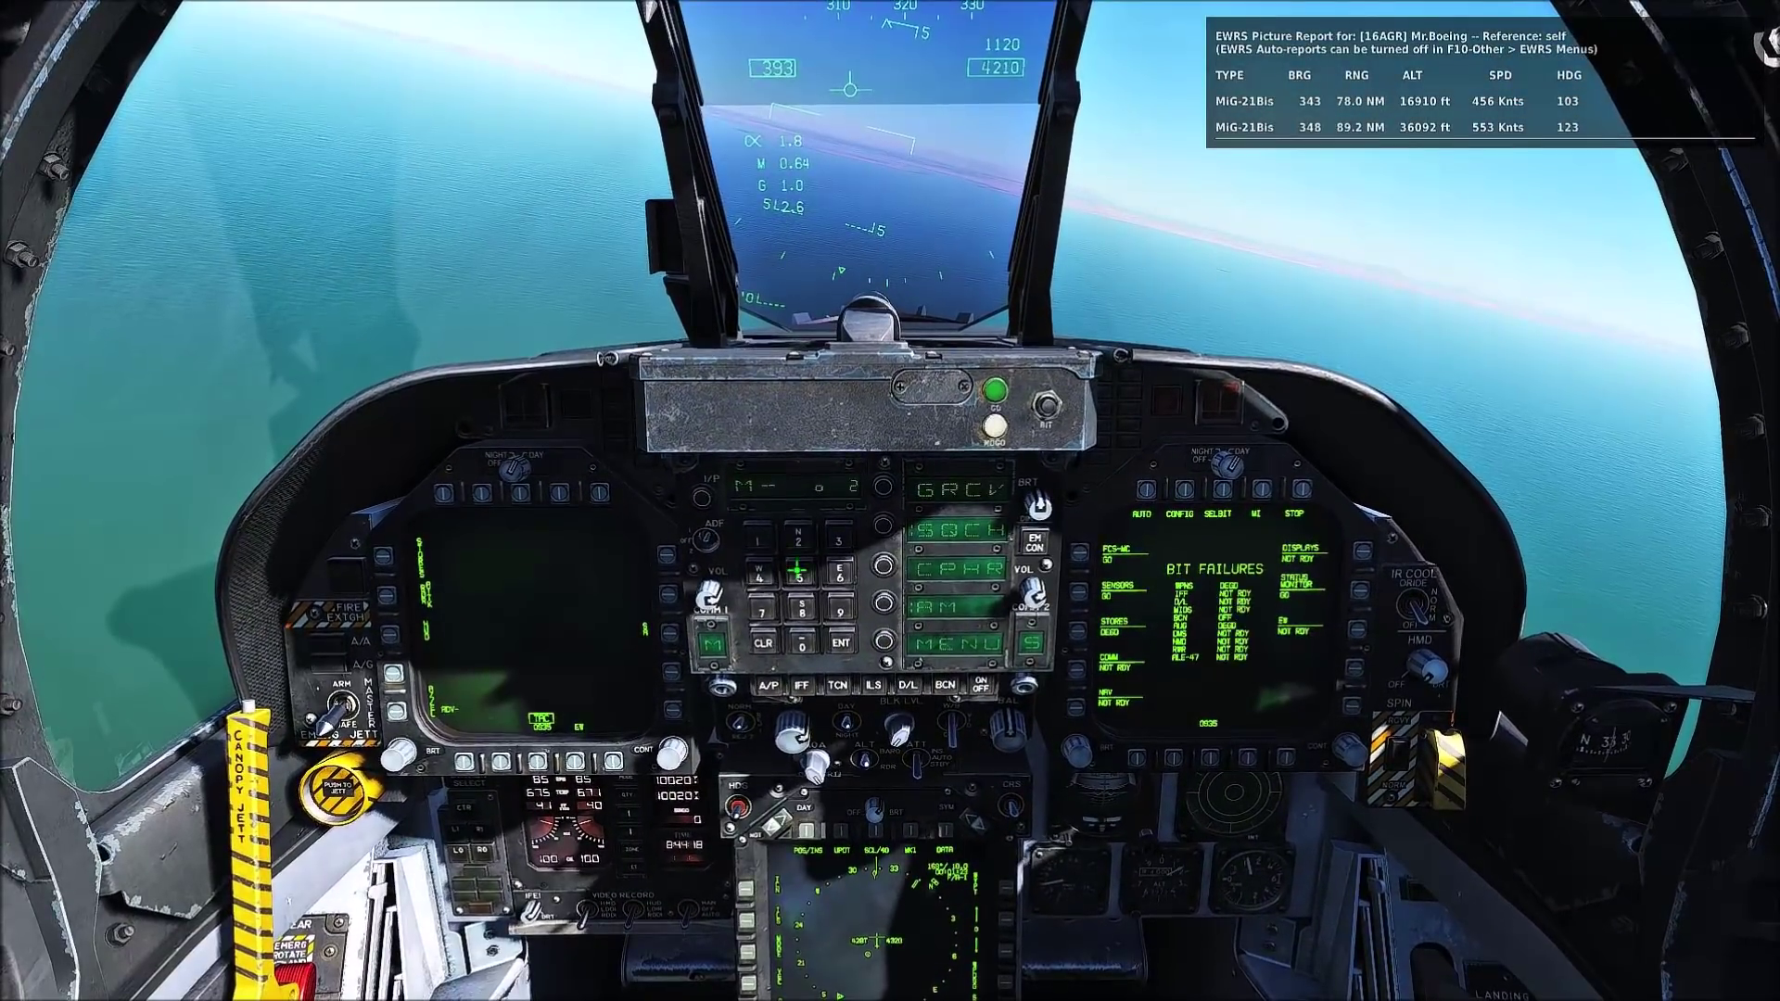
Tune the COMM 1 radio to the player AWACS and A2A combat frequency, 254 MHz AM
{"action": "left_click", "coordinate": [834, 644]}
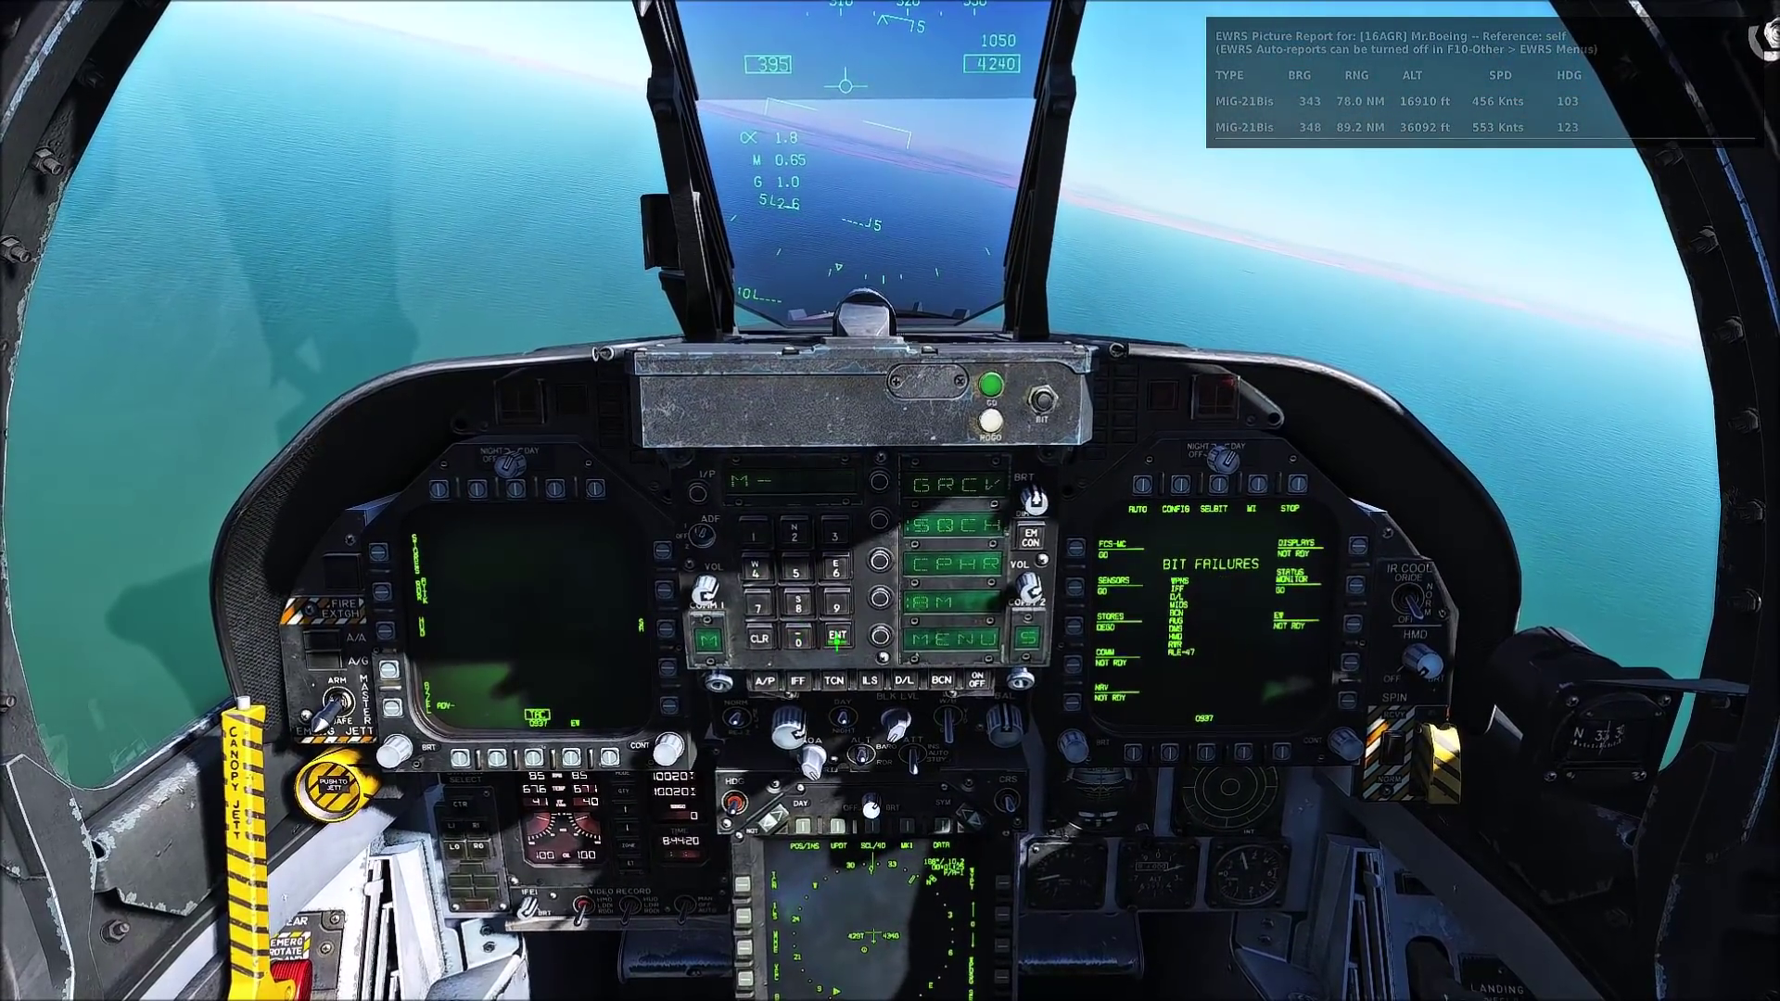